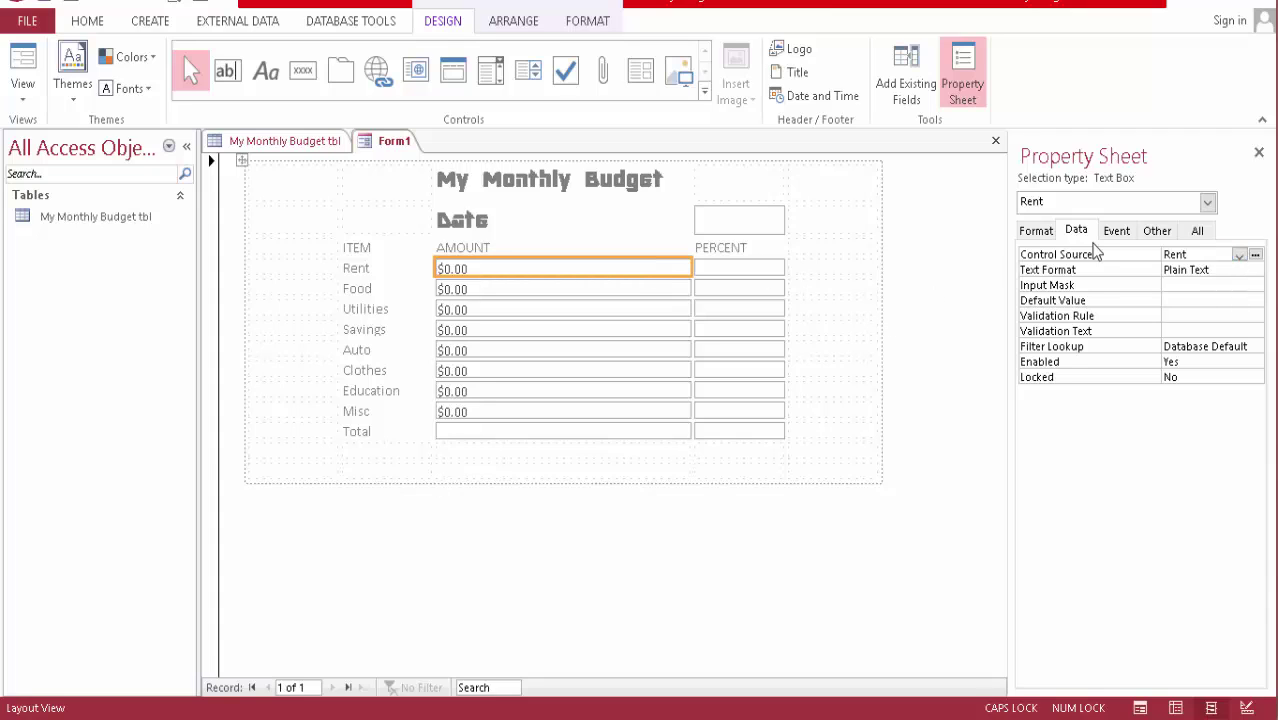
# - Set the control source of the Rent row's PERCENT text box to the expression [Rent]/[Total]
pyautogui.click(748, 269)
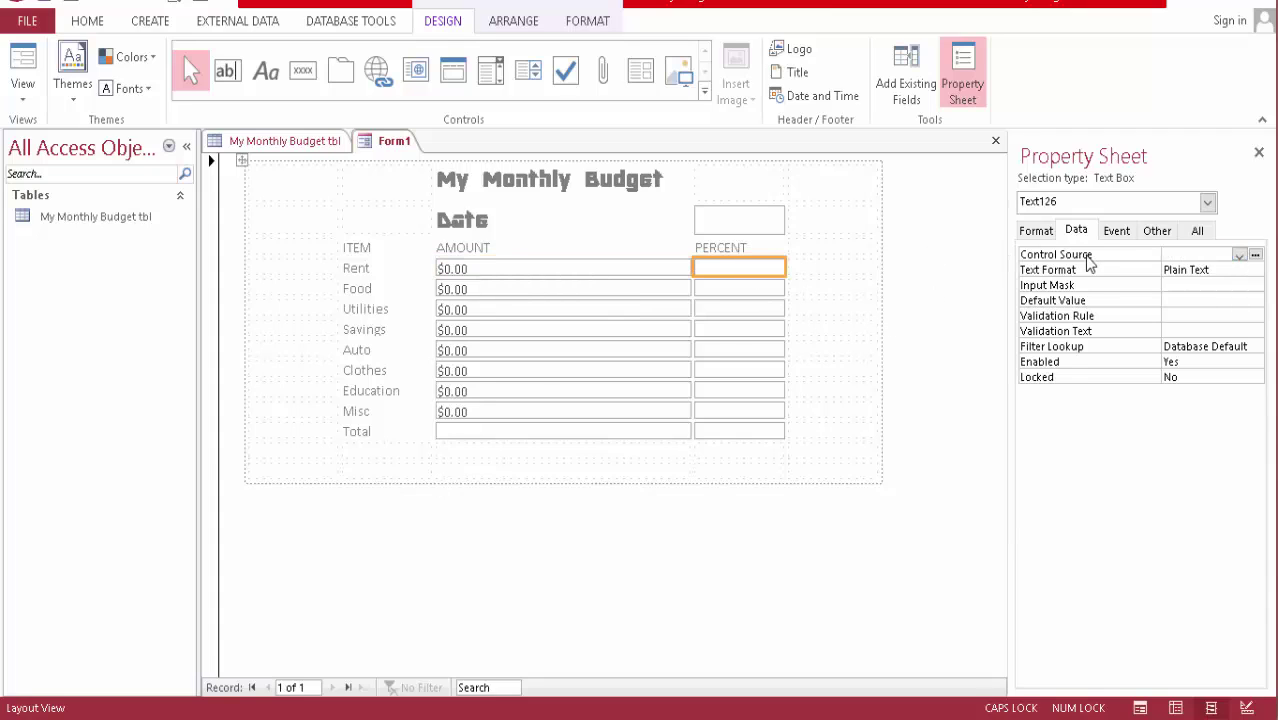
pyautogui.click(1255, 255)
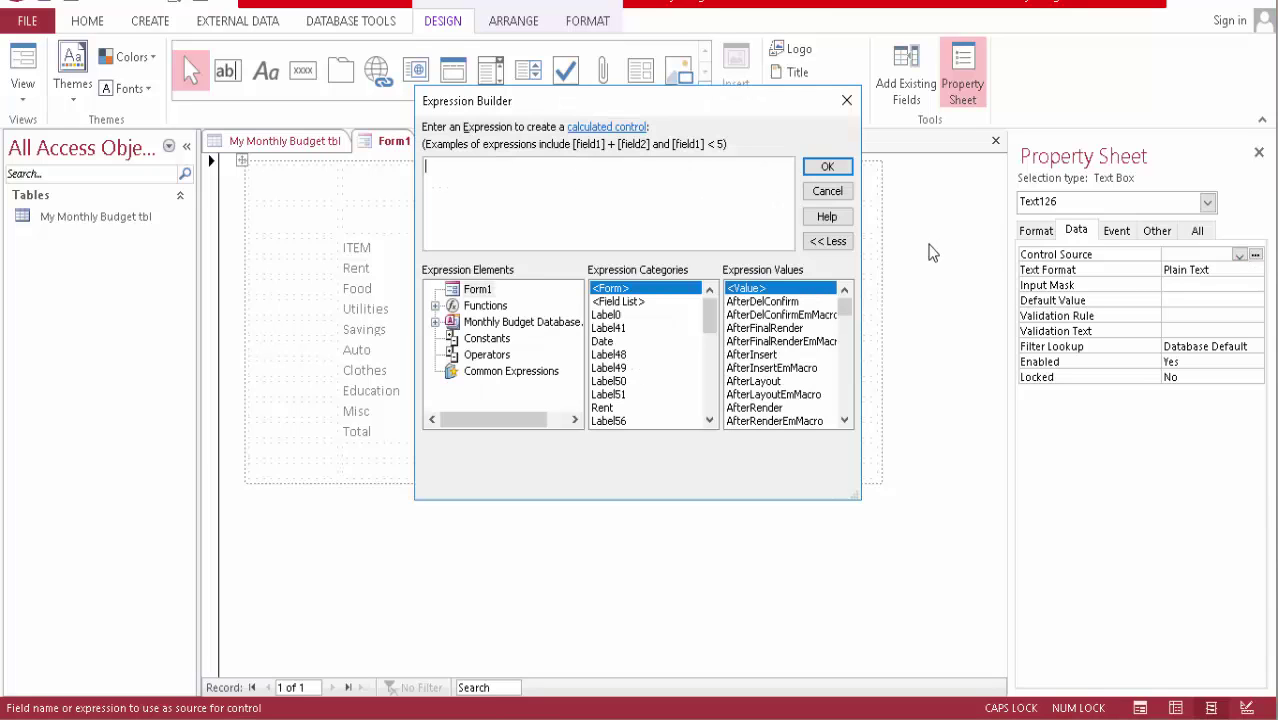
pyautogui.write('RE')
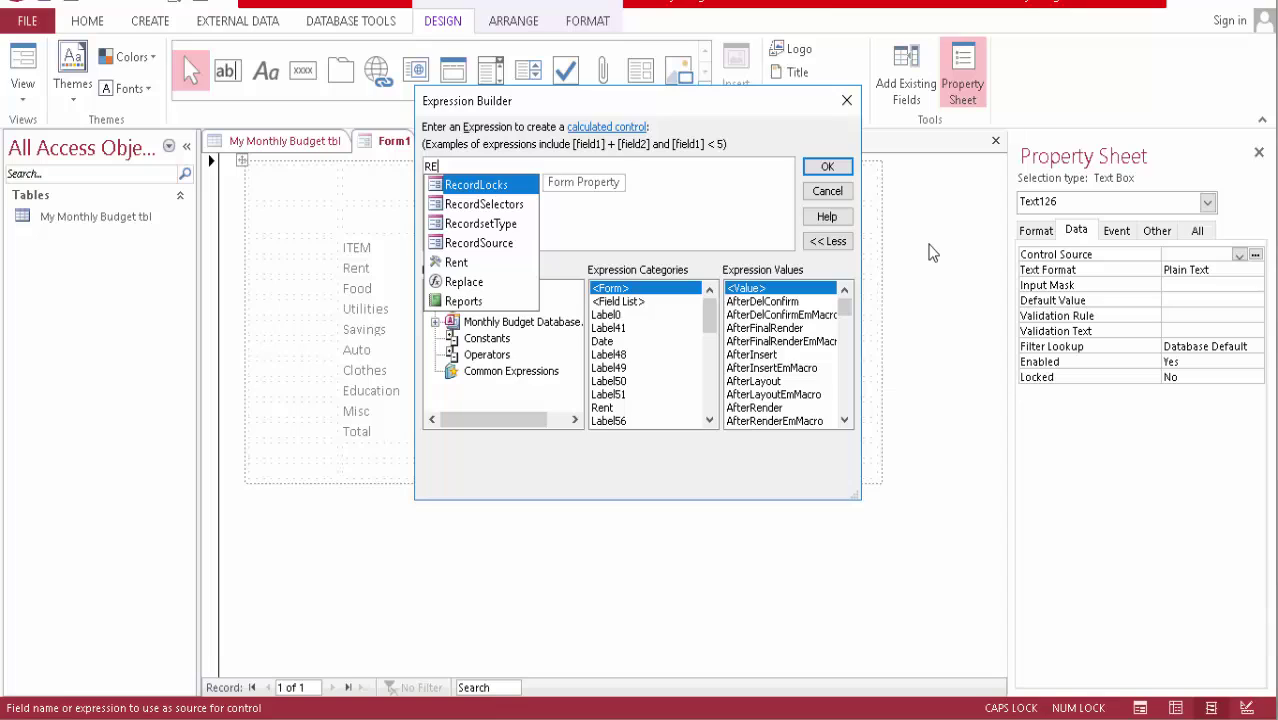
pyautogui.doubleClick(472, 265)
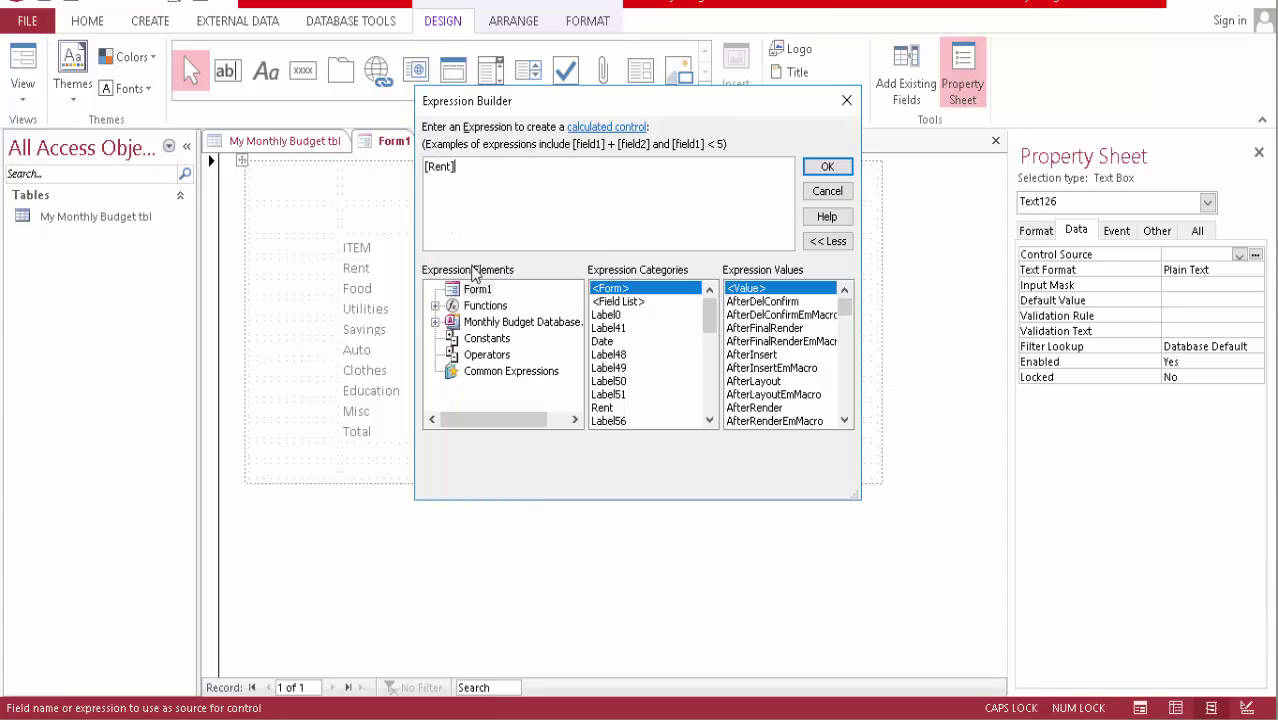
pyautogui.write('/TO')
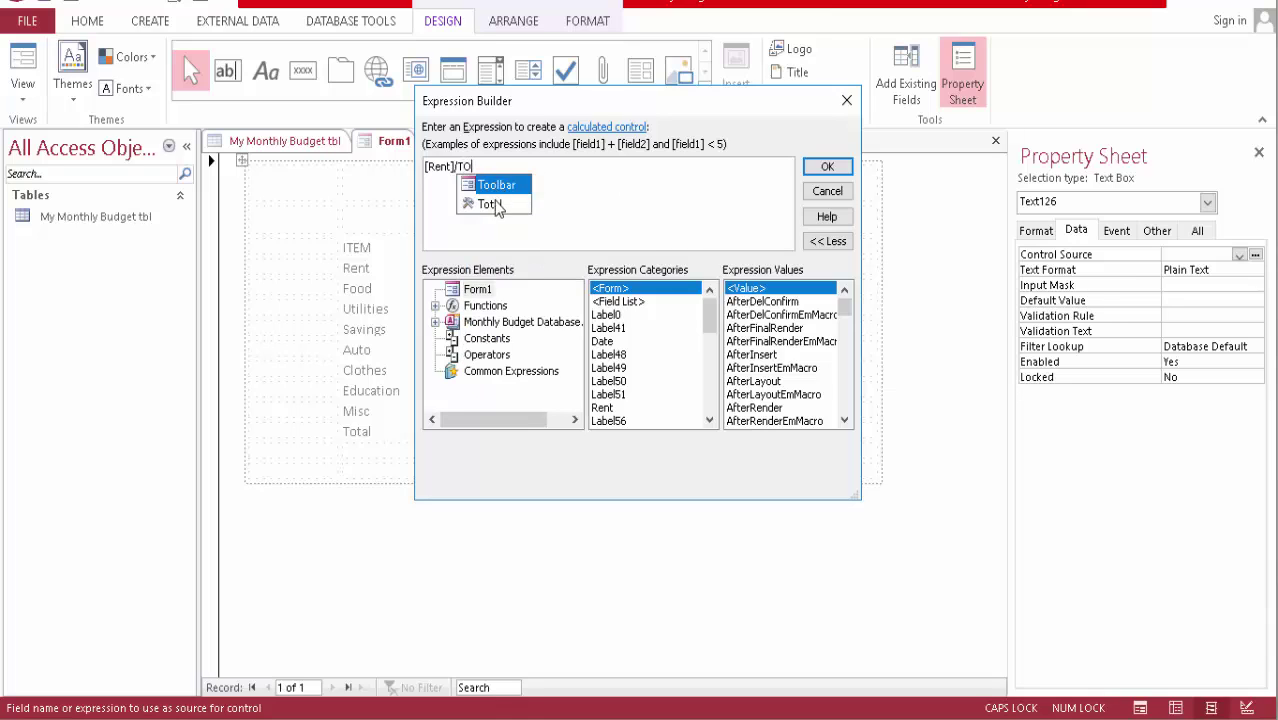
pyautogui.doubleClick(490, 204)
pyautogui.click(833, 167)
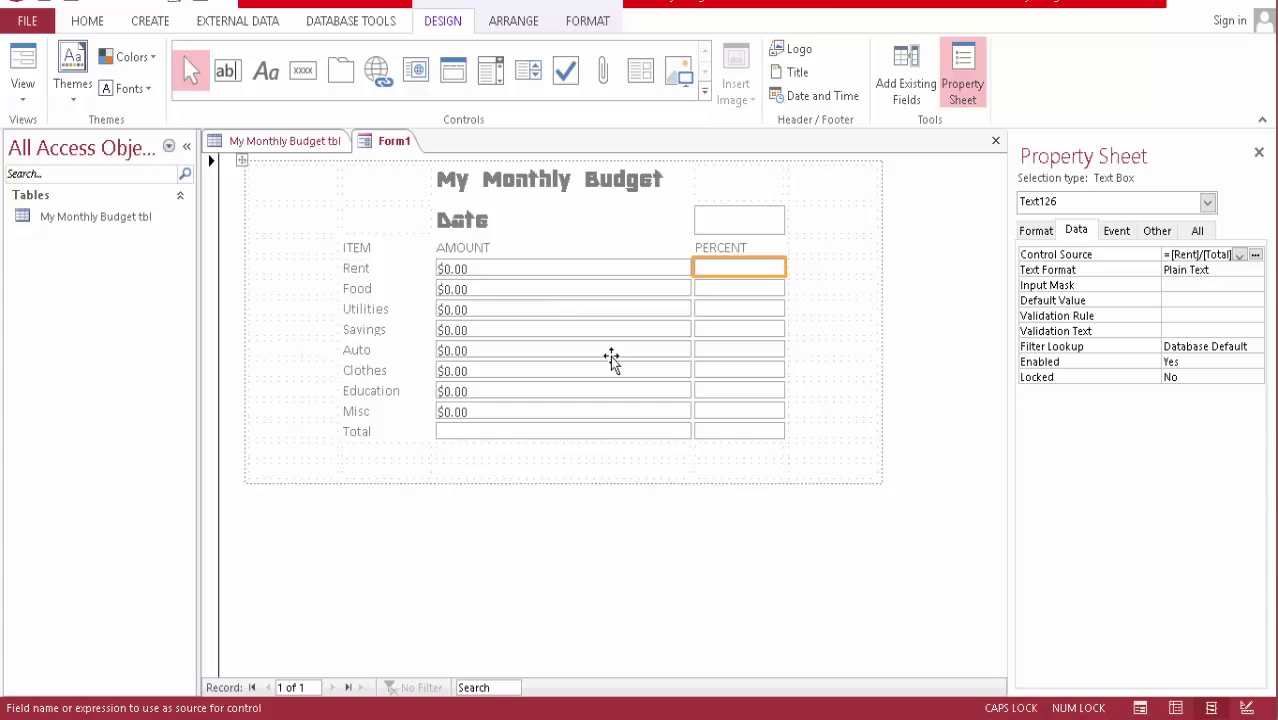
# - Set the control source of the Food row's PERCENT text box to the expression [Food]/[Total]
pyautogui.click(743, 289)
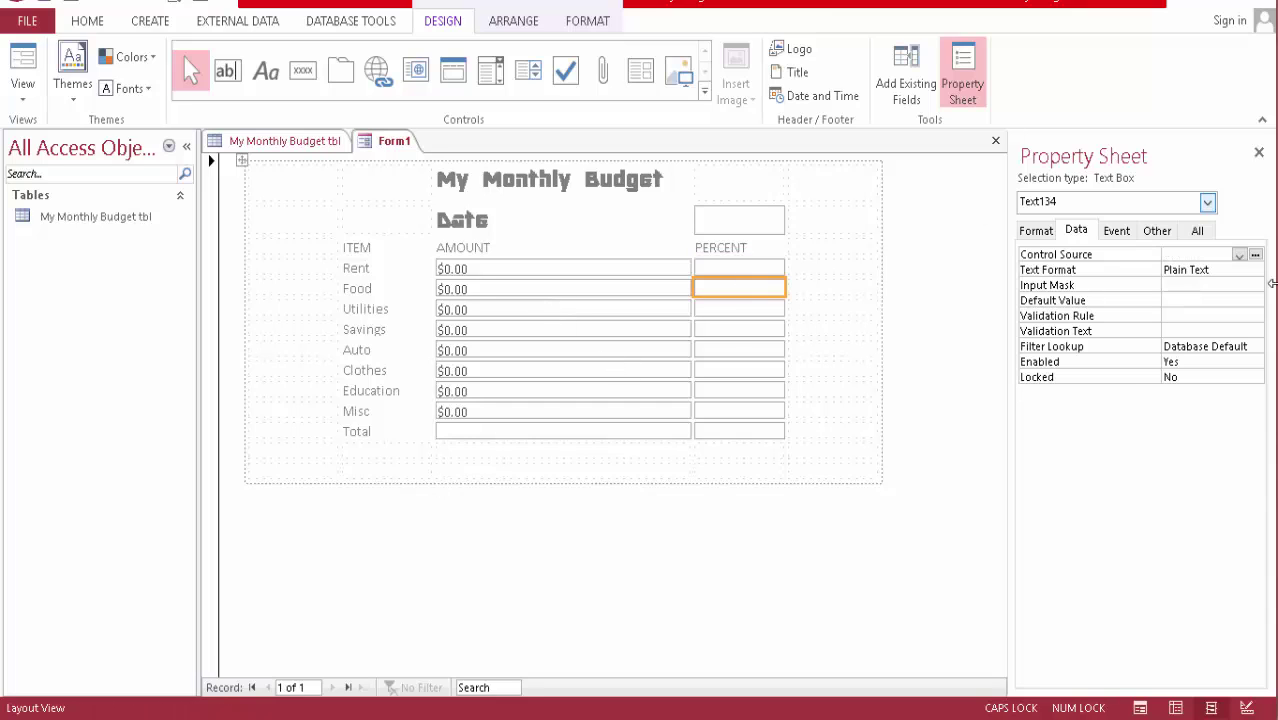
pyautogui.click(1257, 255)
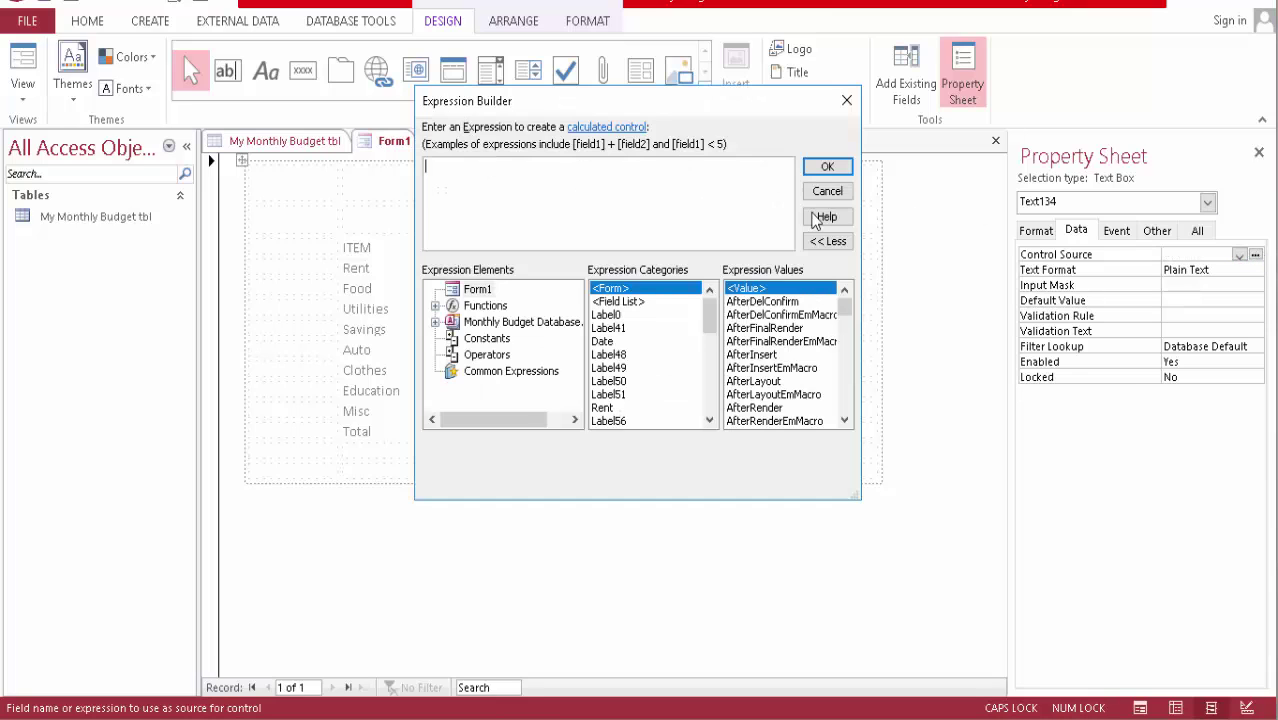
pyautogui.write('FO')
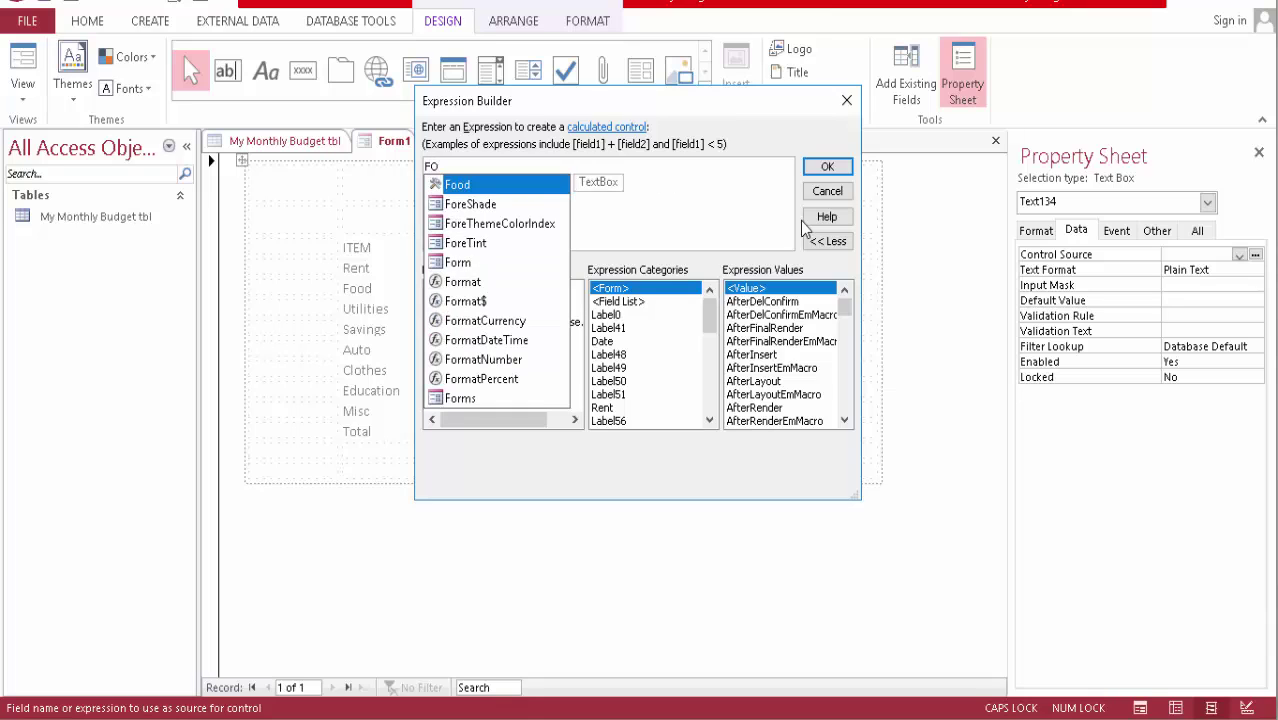
pyautogui.doubleClick(534, 182)
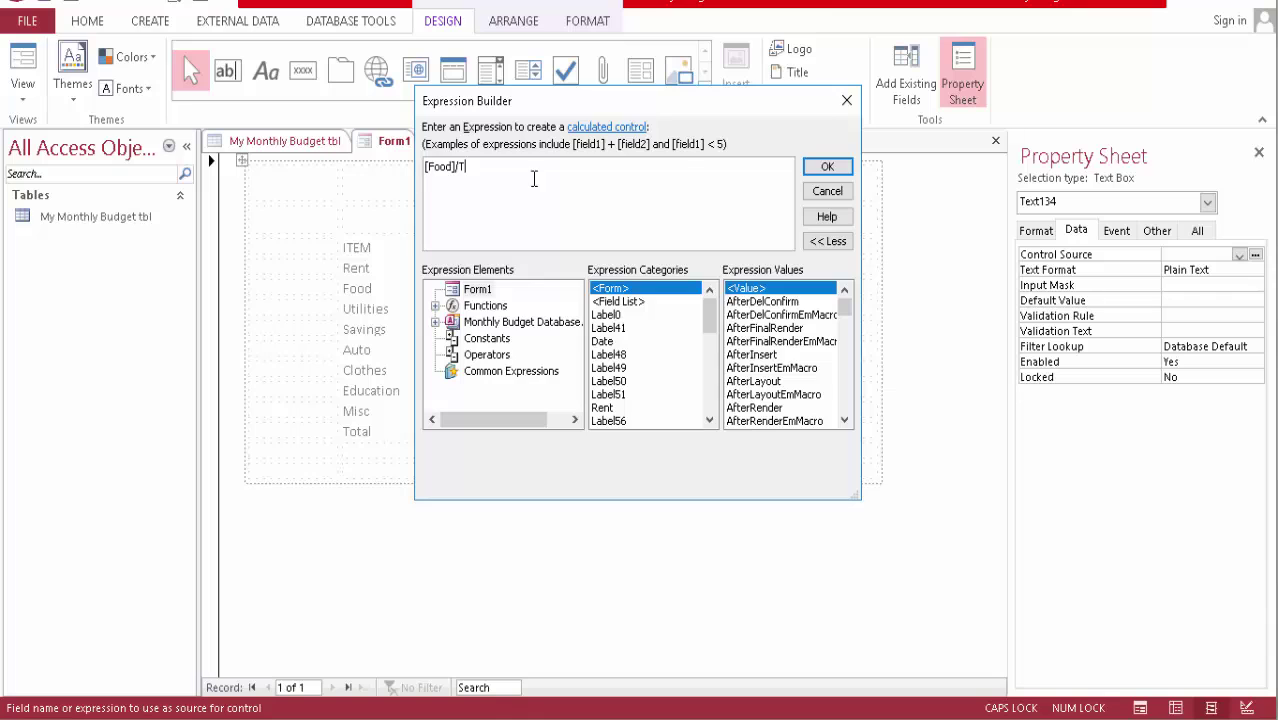
pyautogui.write('/T')
pyautogui.doubleClick(513, 206)
pyautogui.click(827, 167)
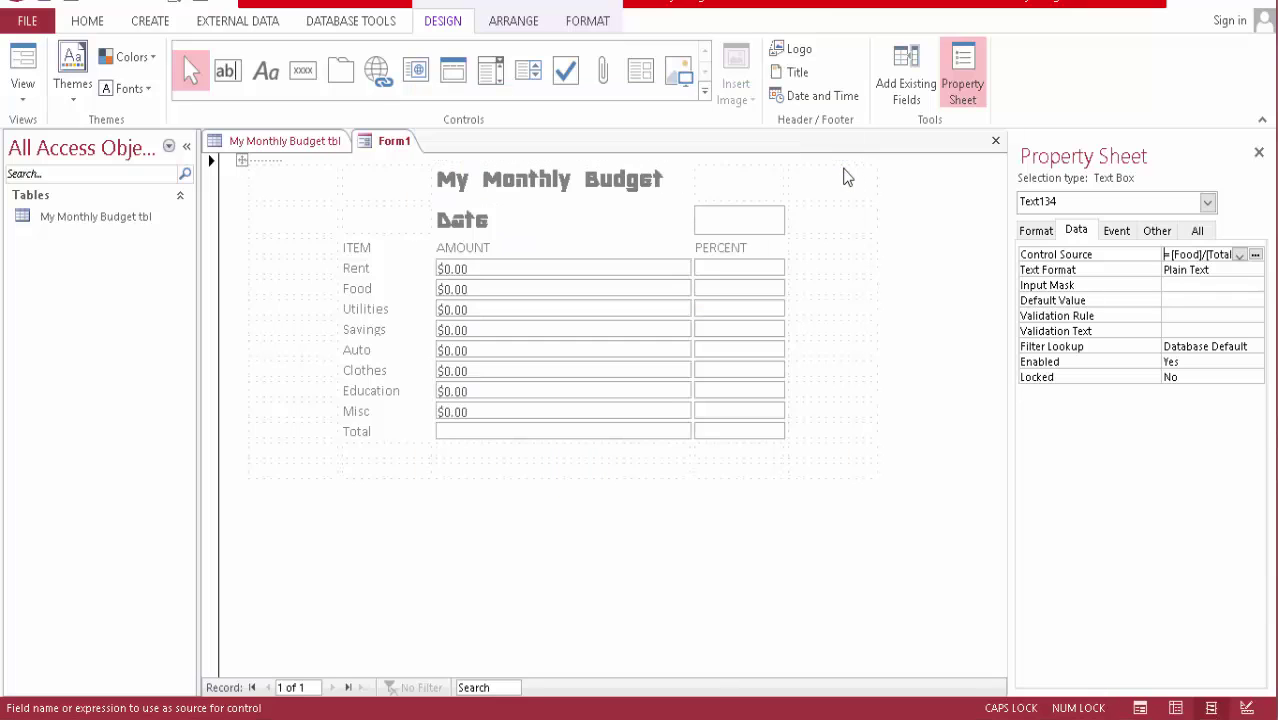
# - Set the control source of the Utilities row's PERCENT text box to the expression [Utilities]
pyautogui.click(744, 306)
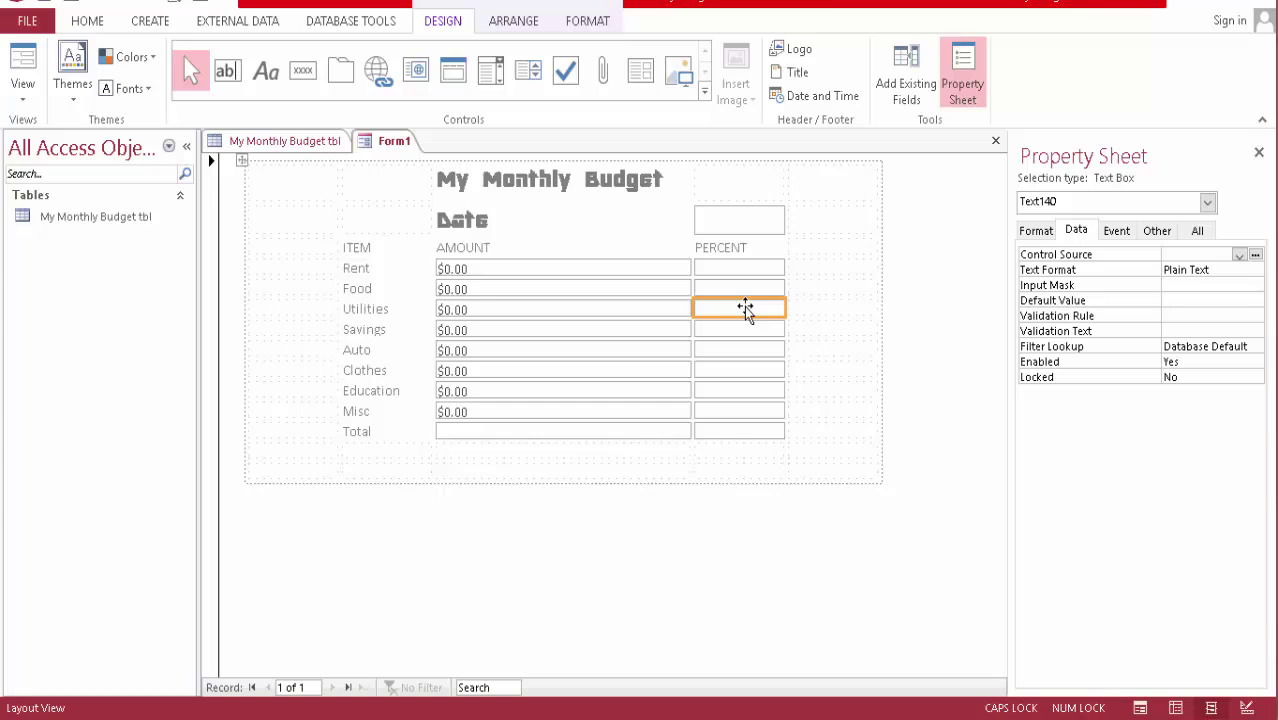
pyautogui.click(1255, 256)
pyautogui.write('U')
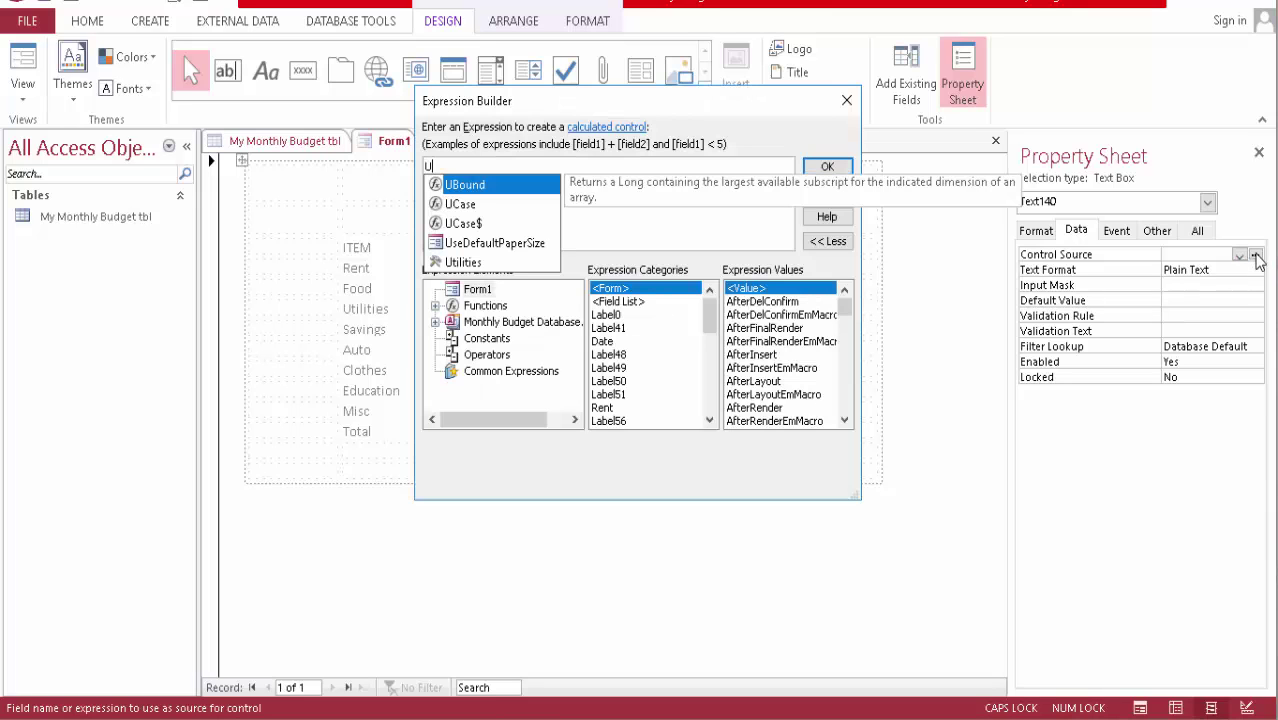
pyautogui.doubleClick(492, 263)
pyautogui.click(826, 166)
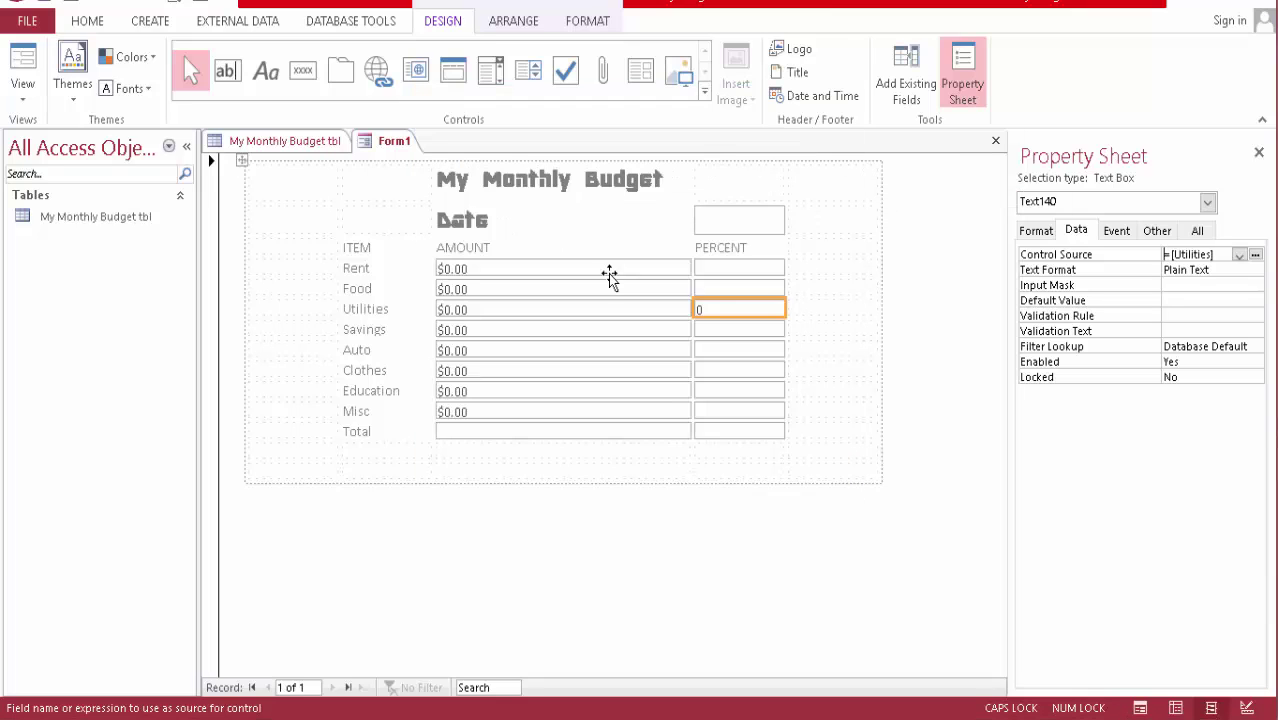
# - Set the control source of the Savings row's PERCENT text box to the expression [Savings]/[Total]
pyautogui.click(727, 332)
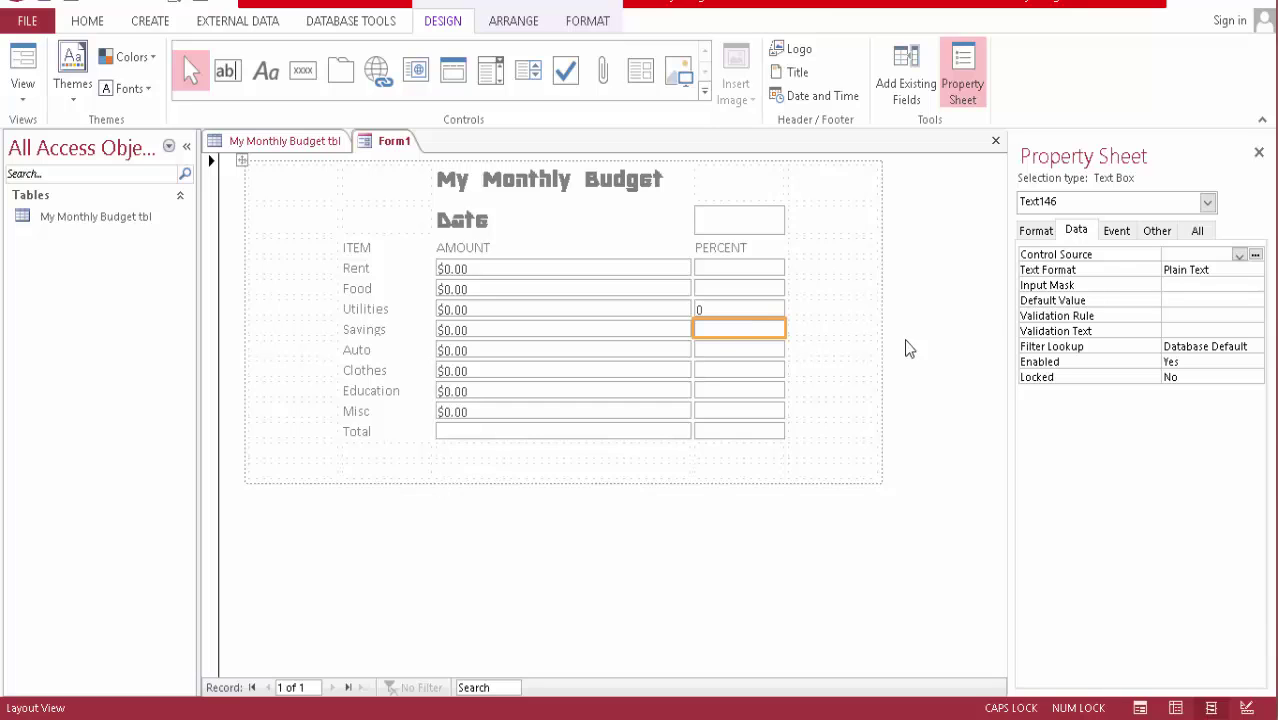
pyautogui.click(1255, 256)
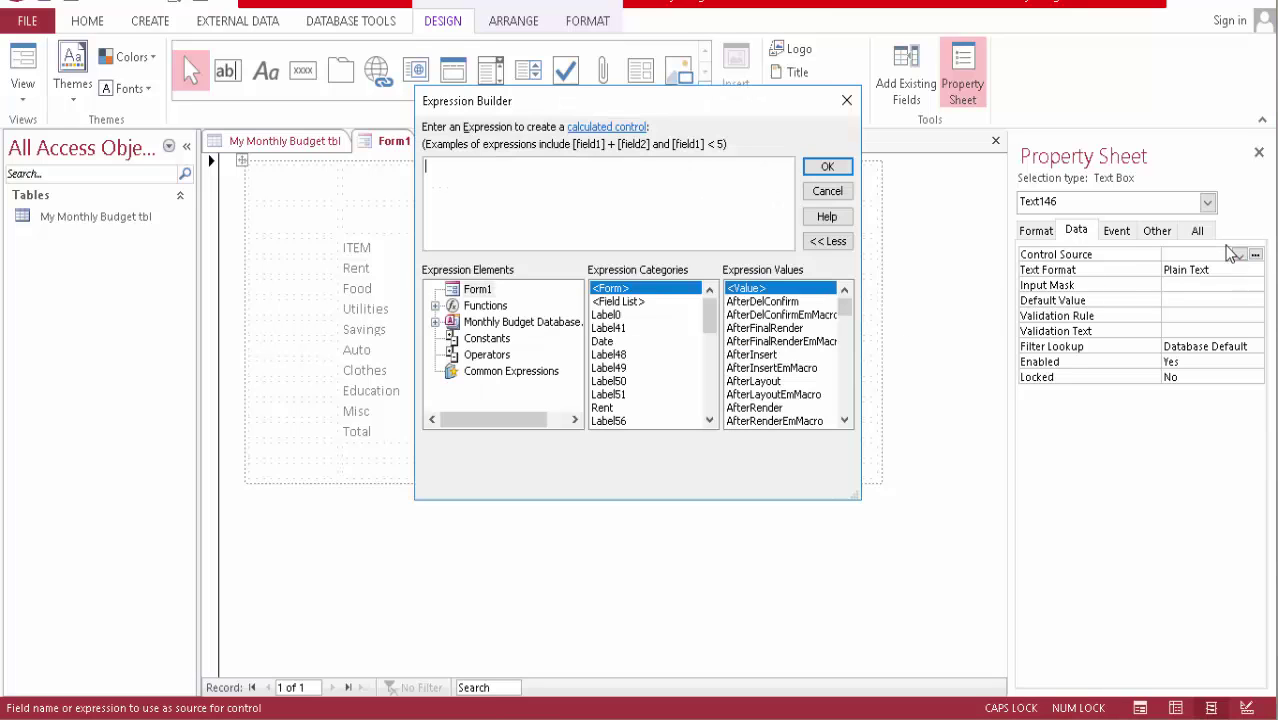
pyautogui.write('SA')
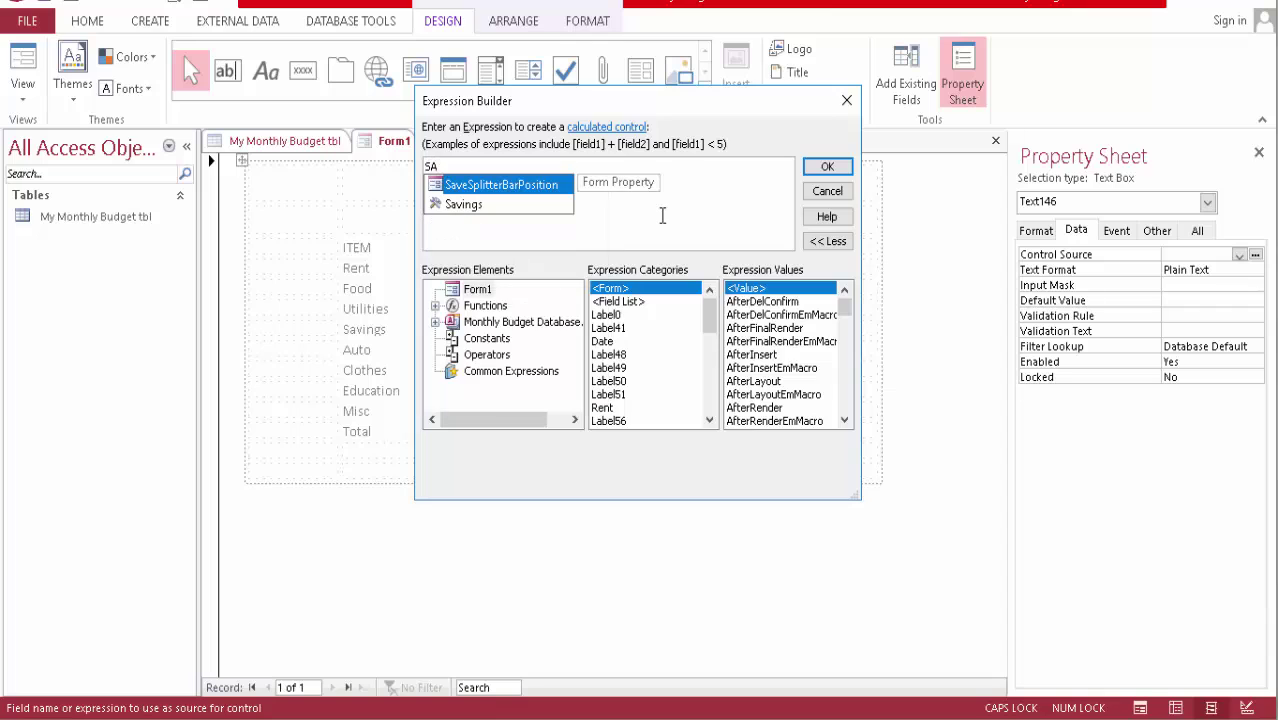
pyautogui.doubleClick(461, 205)
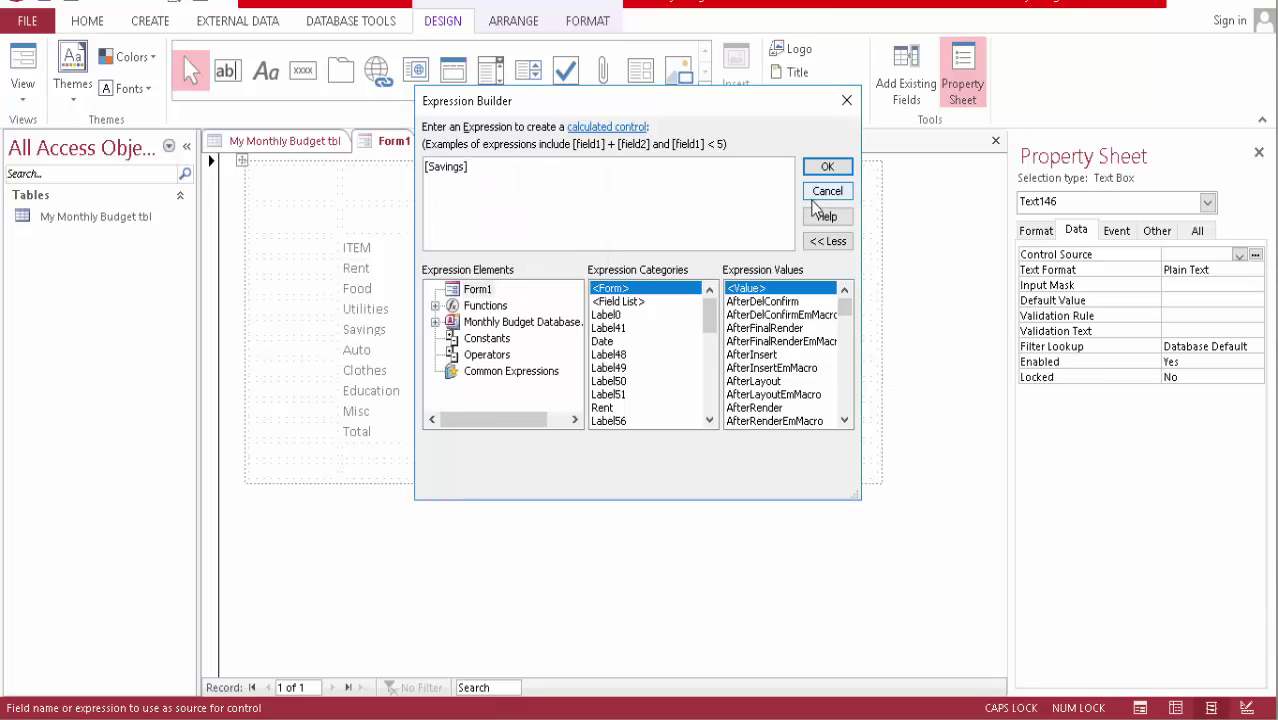
pyautogui.write('/TO')
pyautogui.click(505, 204)
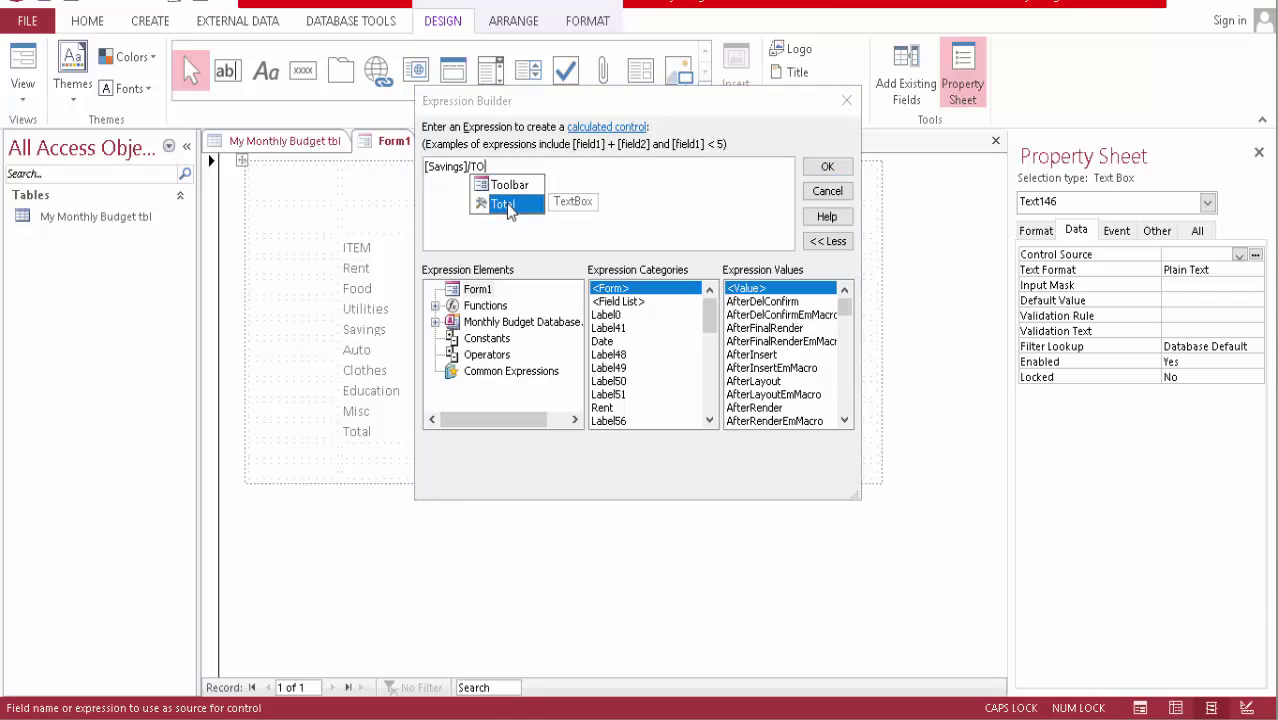
pyautogui.doubleClick(505, 204)
pyautogui.click(826, 169)
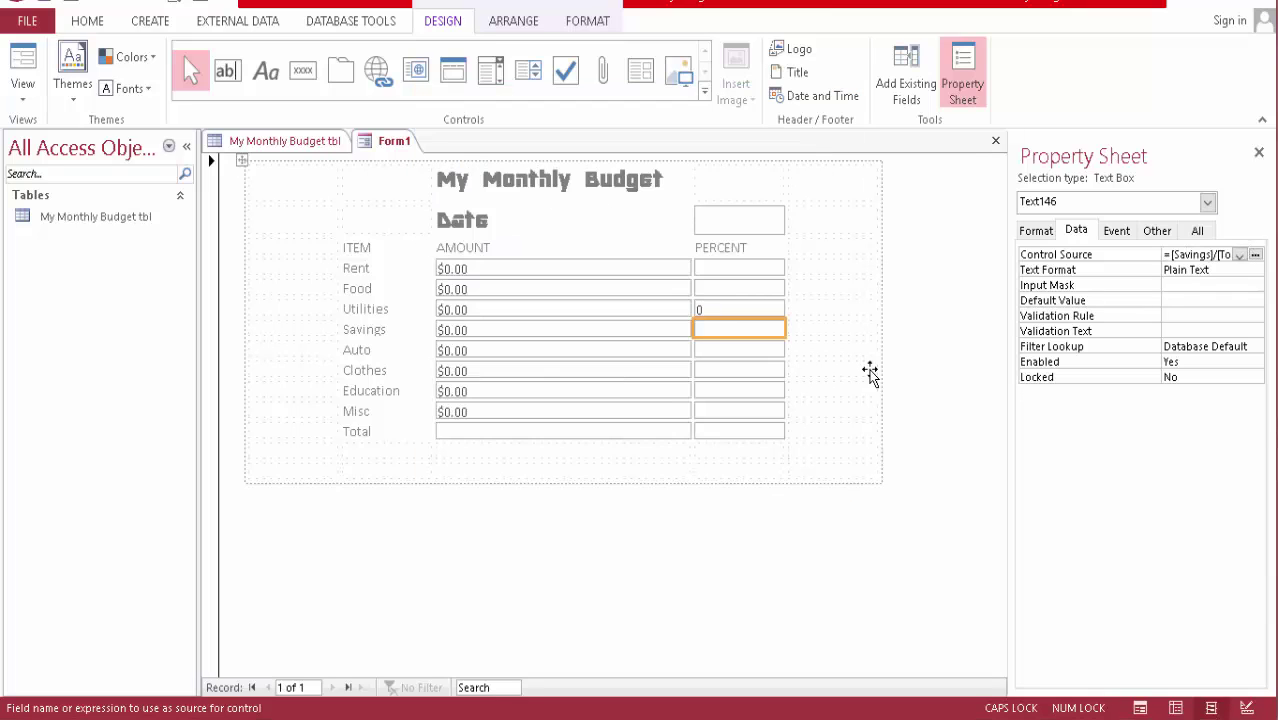
# - Set the control source of the Auto row's PERCENT text box to the expression [Auto]/[Total]
pyautogui.click(738, 352)
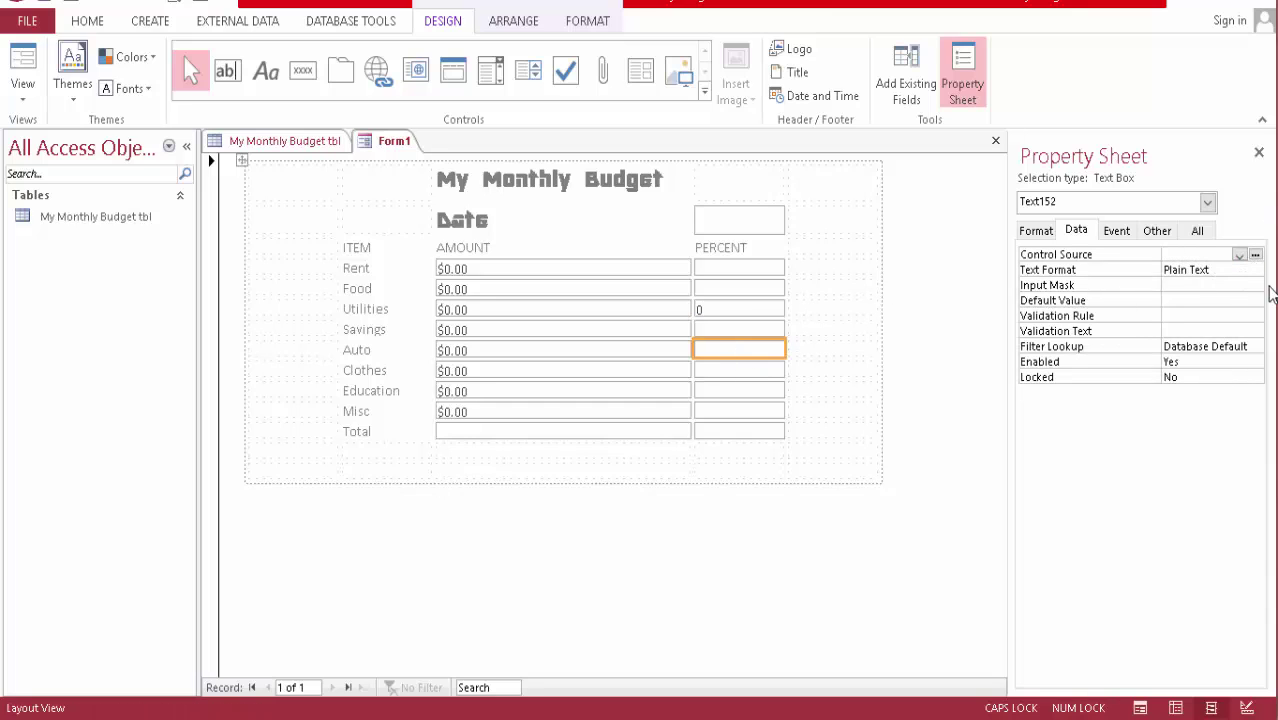
pyautogui.click(1256, 256)
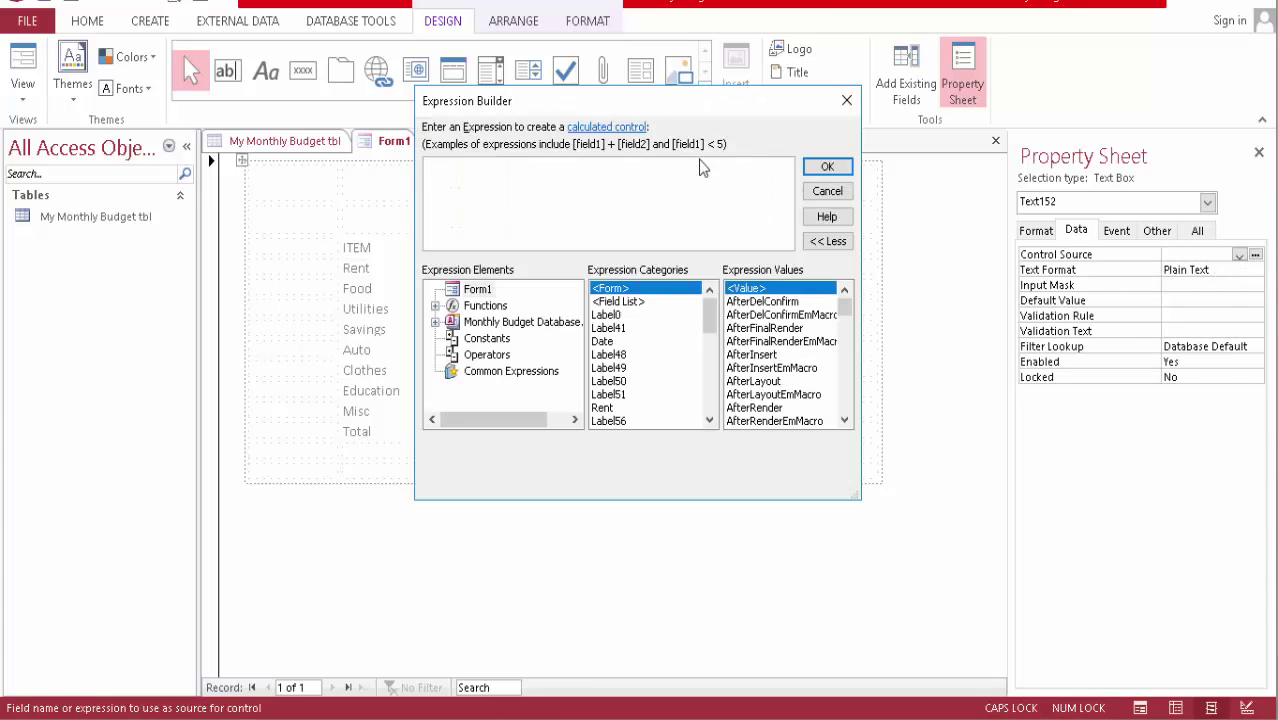
pyautogui.write('AU')
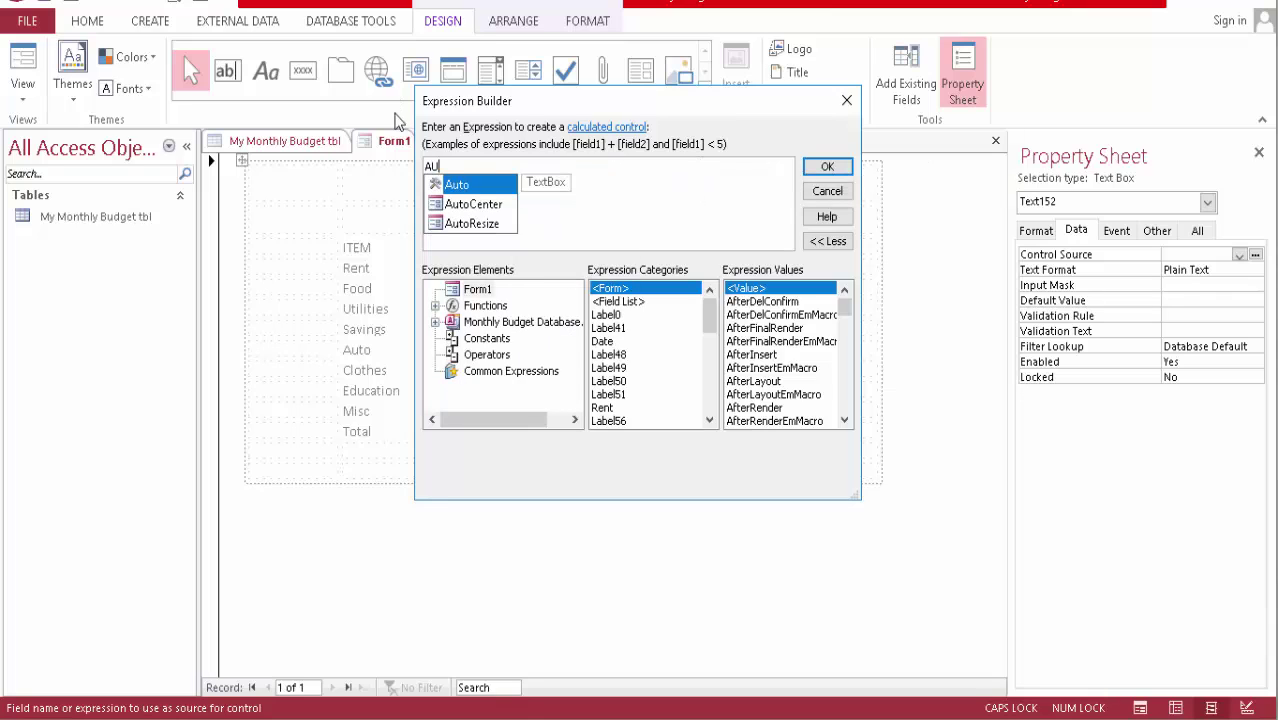
pyautogui.doubleClick(482, 185)
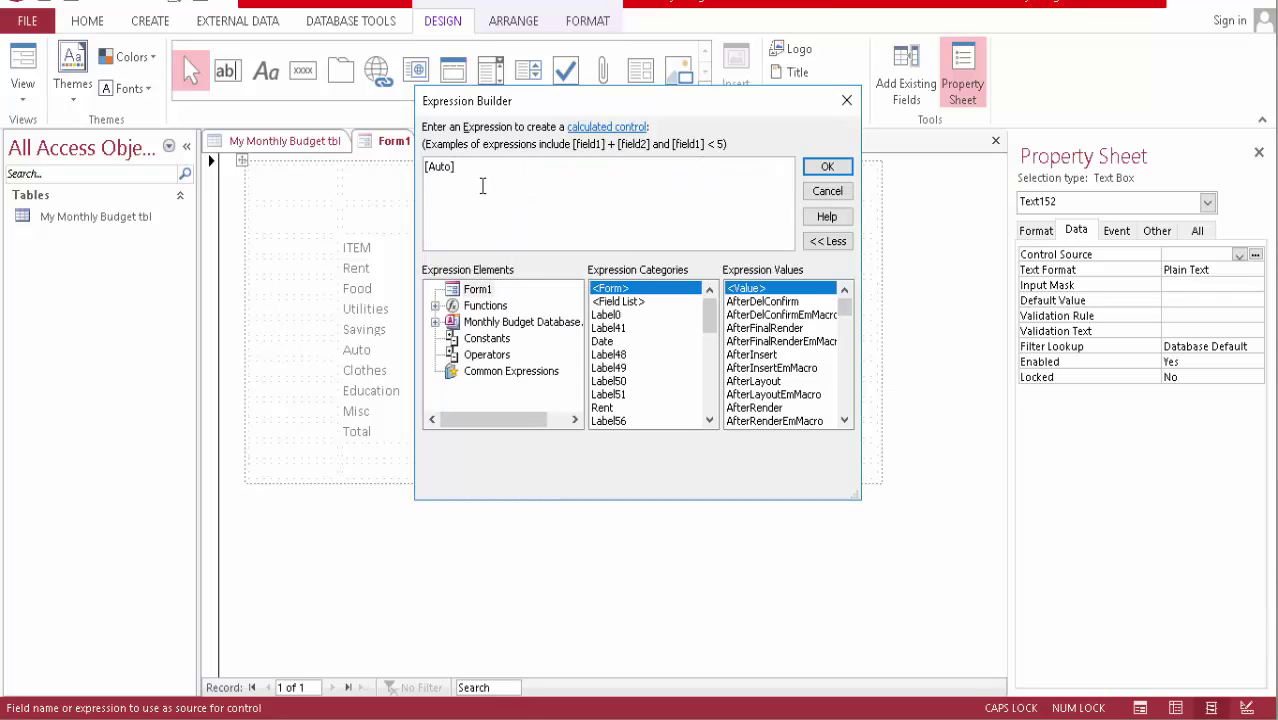
pyautogui.write('/[T')
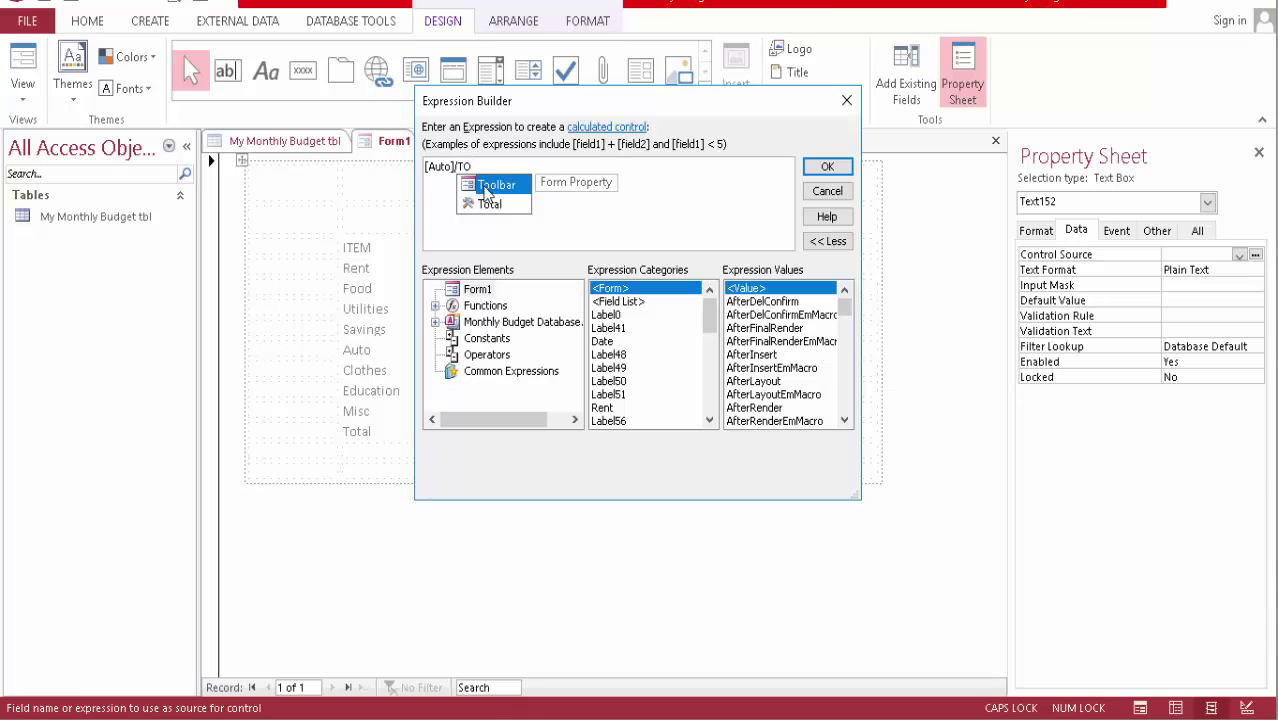
pyautogui.doubleClick(496, 205)
pyautogui.click(824, 166)
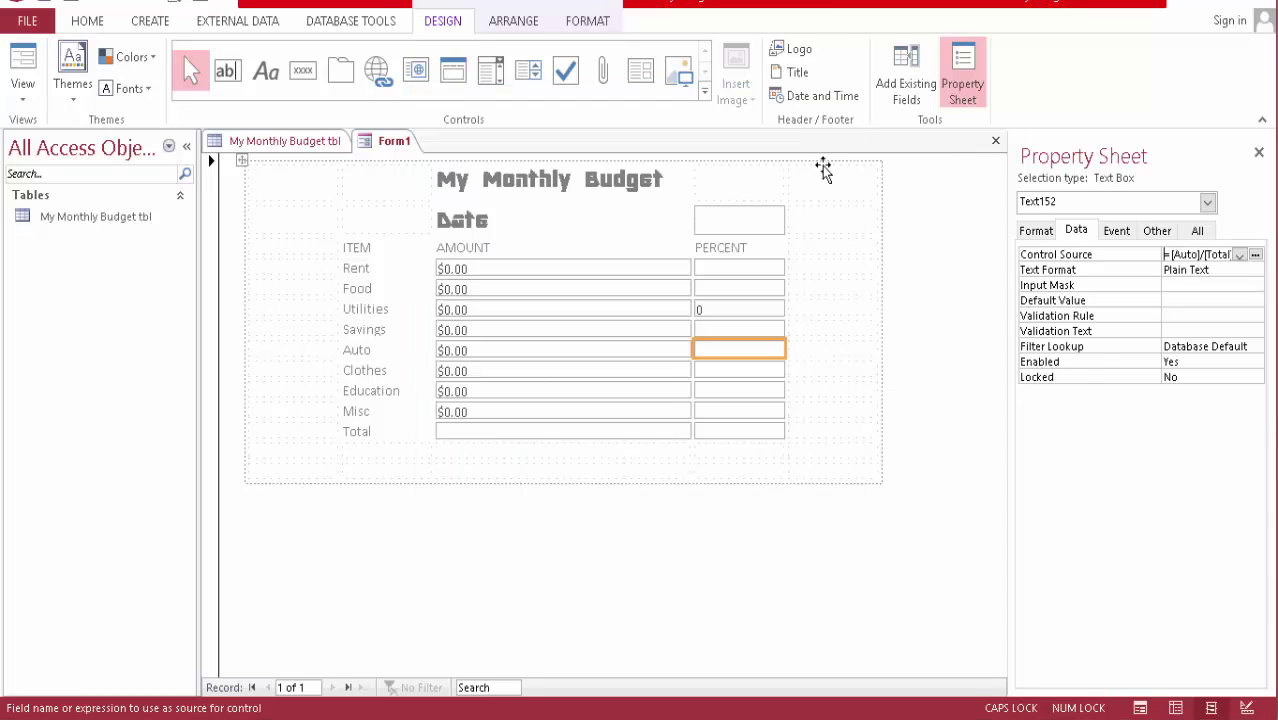
# - Set the control source of the Clothes row's PERCENT text box to the expression [Clothes]/[Total]
pyautogui.click(759, 368)
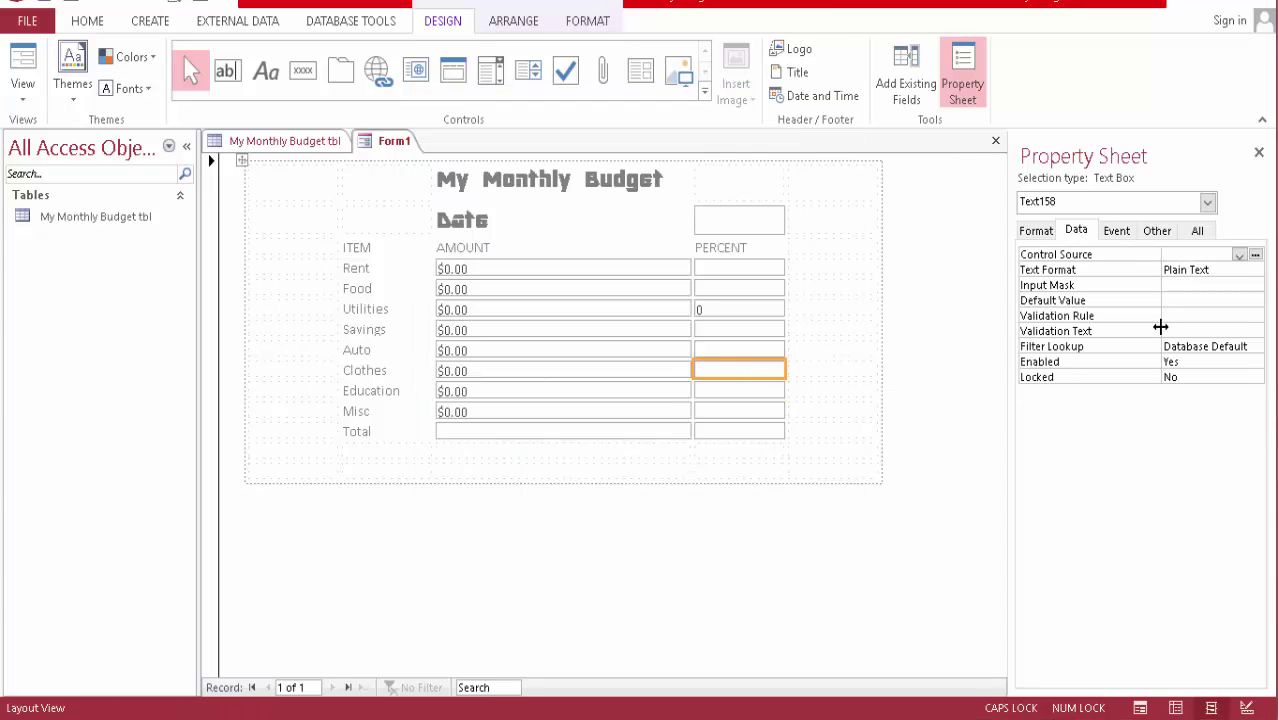
pyautogui.click(1256, 255)
pyautogui.write('CLO')
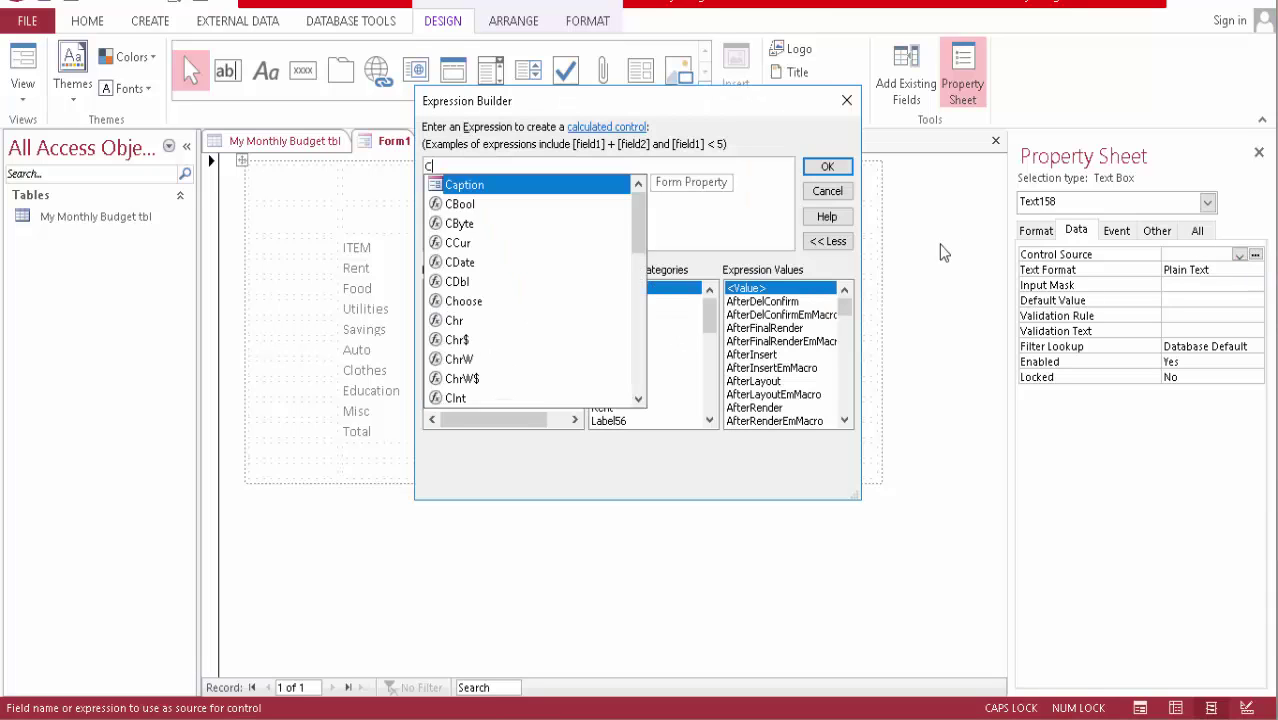
pyautogui.click(481, 204)
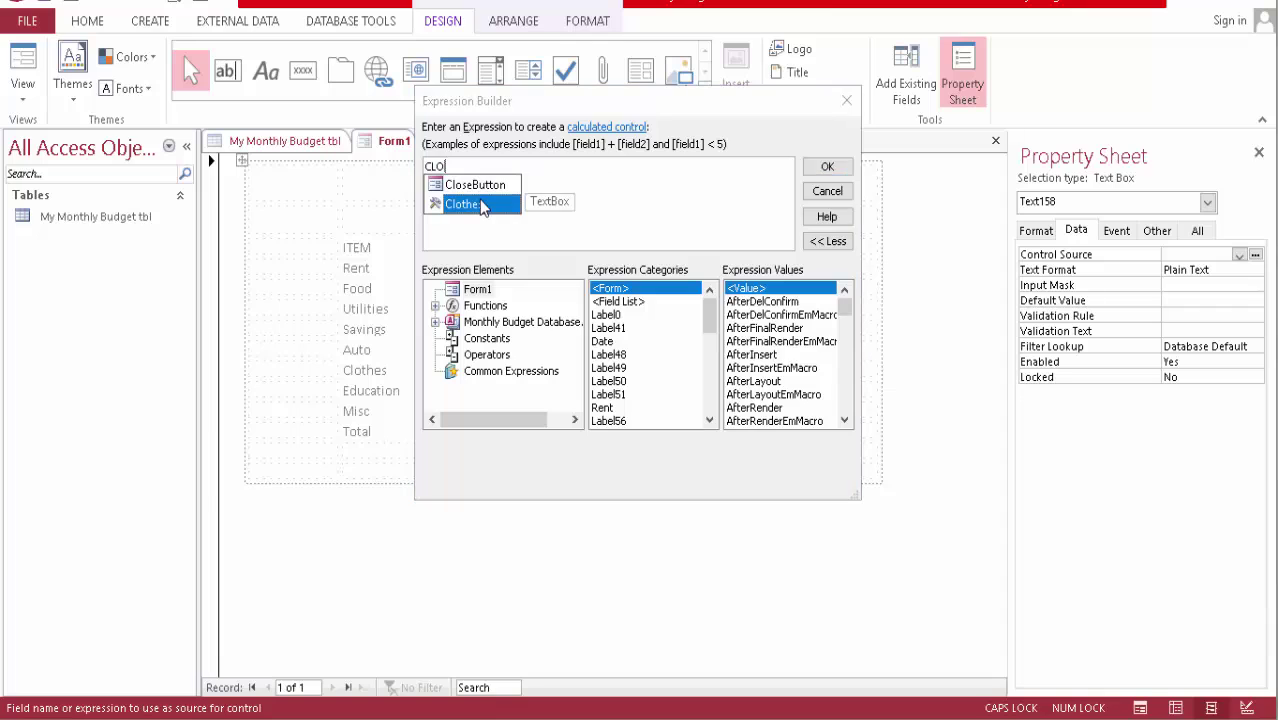
pyautogui.doubleClick(481, 204)
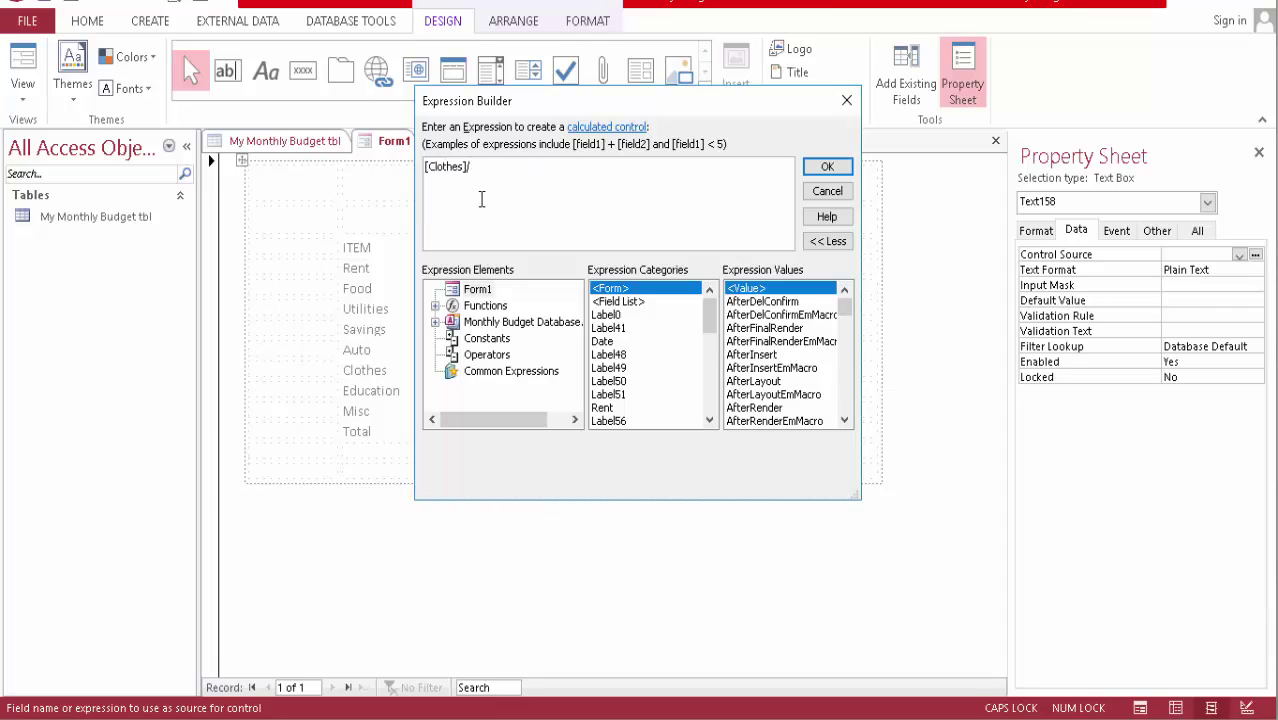
pyautogui.write('/[T')
pyautogui.doubleClick(494, 203)
pyautogui.click(824, 168)
# - Set the control source of the Education row's PERCENT text box to the expression [Education]/[Total]
pyautogui.click(756, 391)
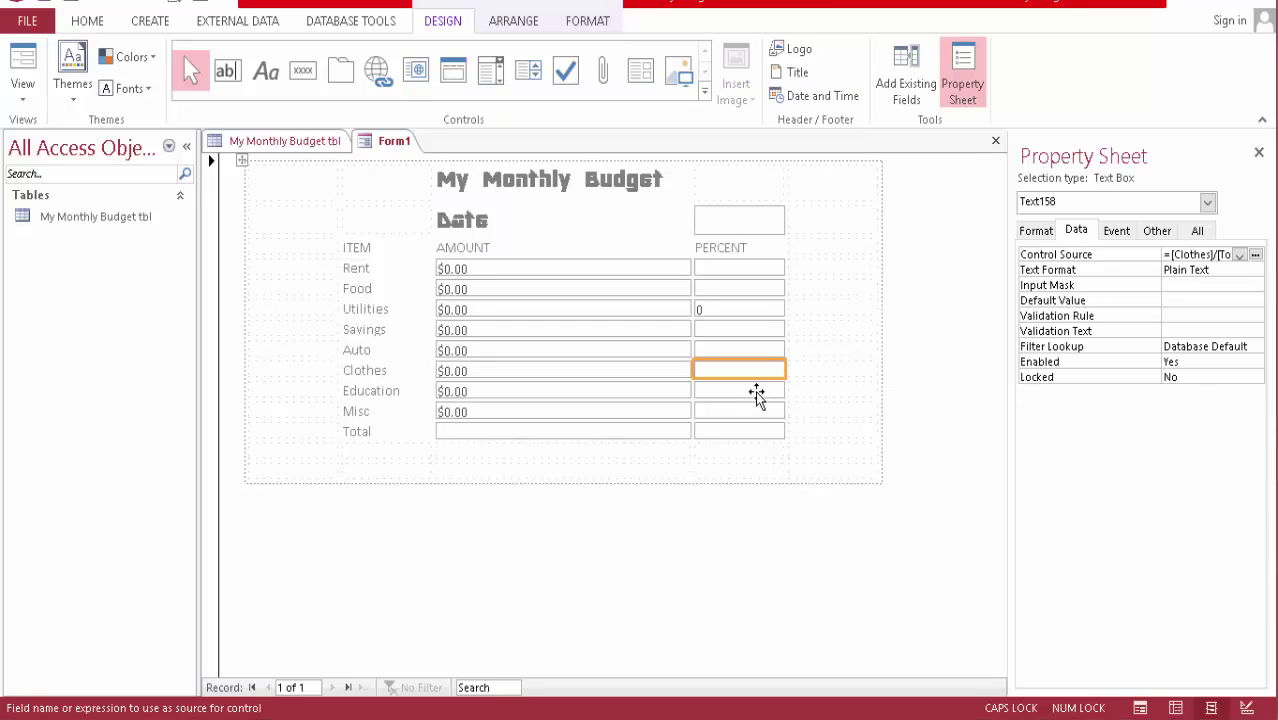
pyautogui.click(1255, 255)
pyautogui.write('EDU')
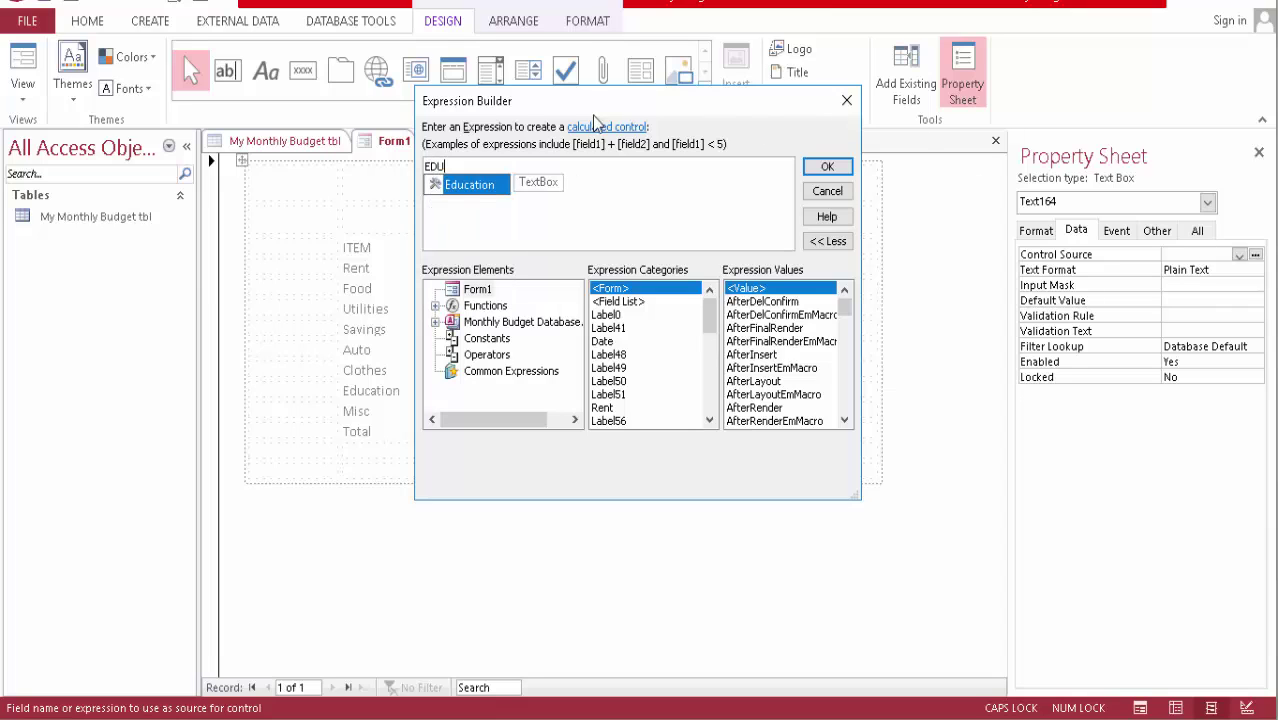
pyautogui.doubleClick(475, 188)
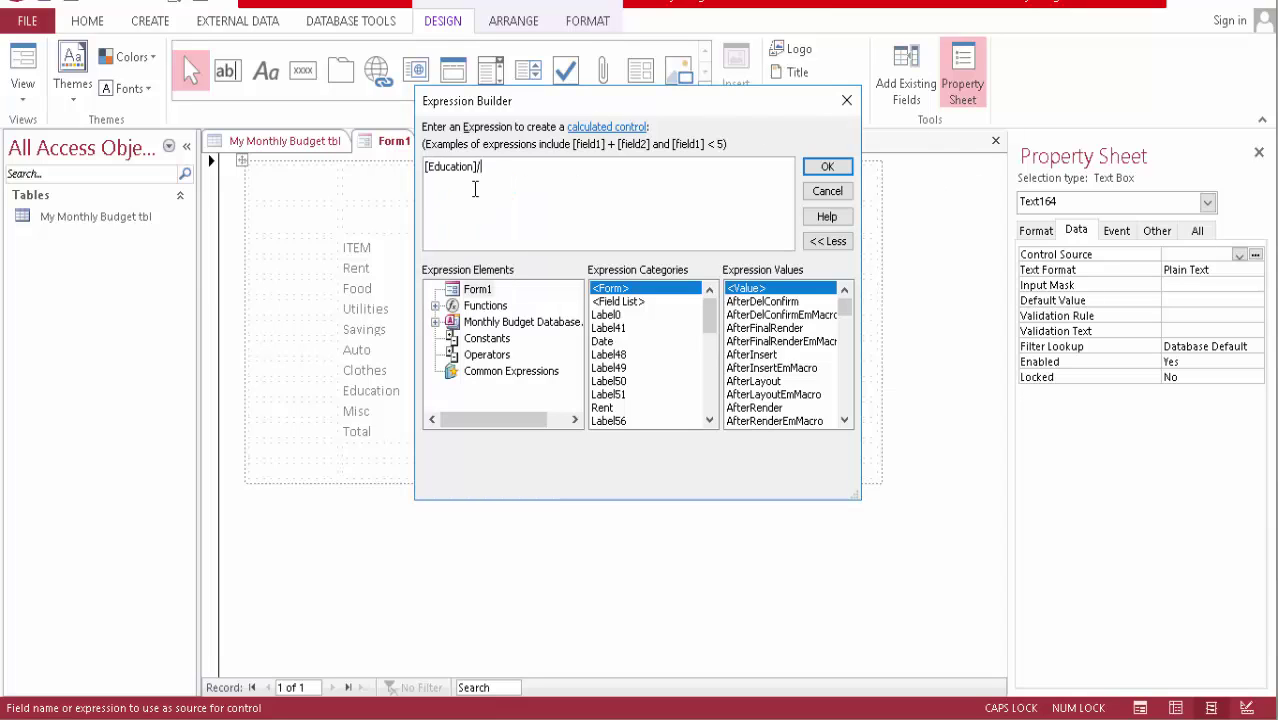
pyautogui.write('/TO')
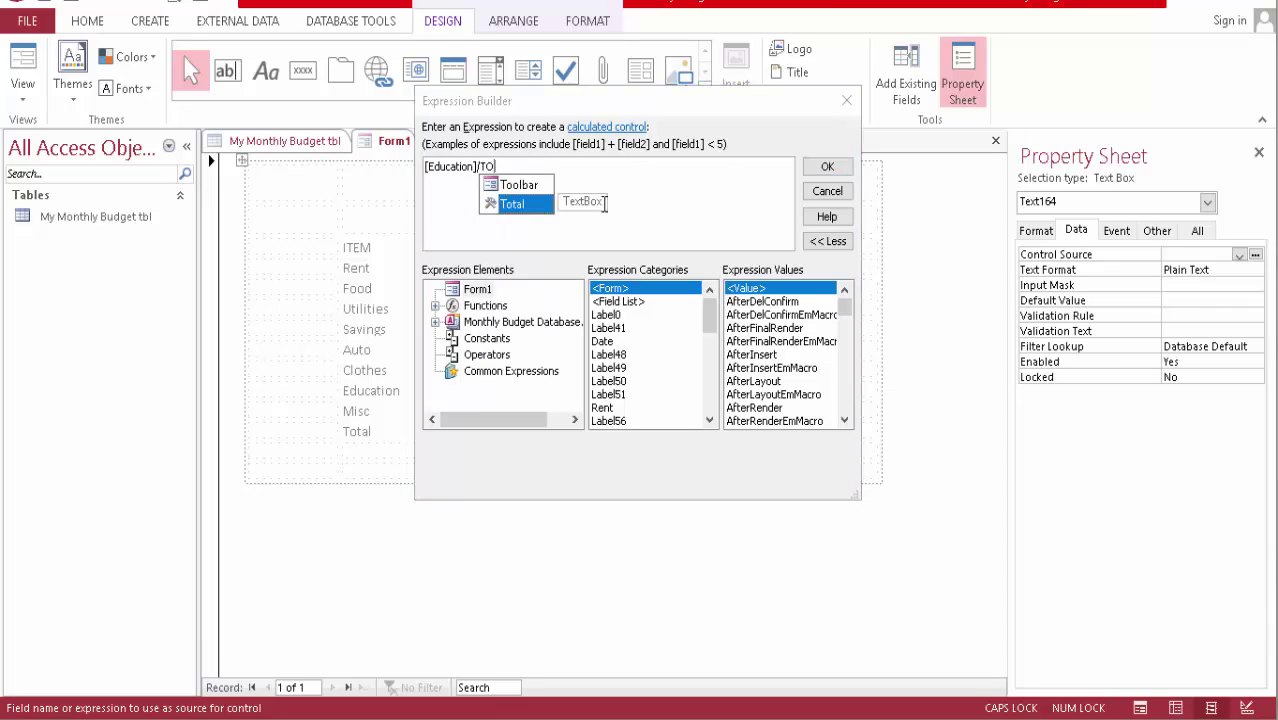
pyautogui.doubleClick(533, 206)
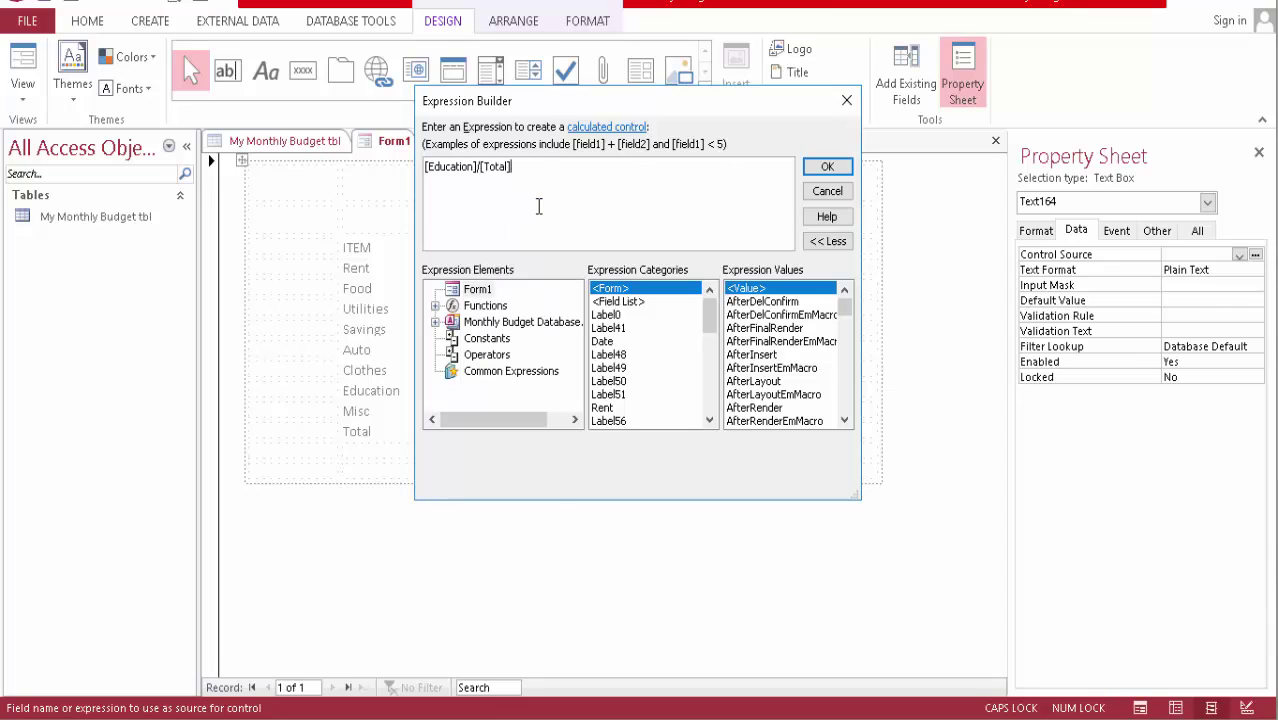
pyautogui.click(827, 167)
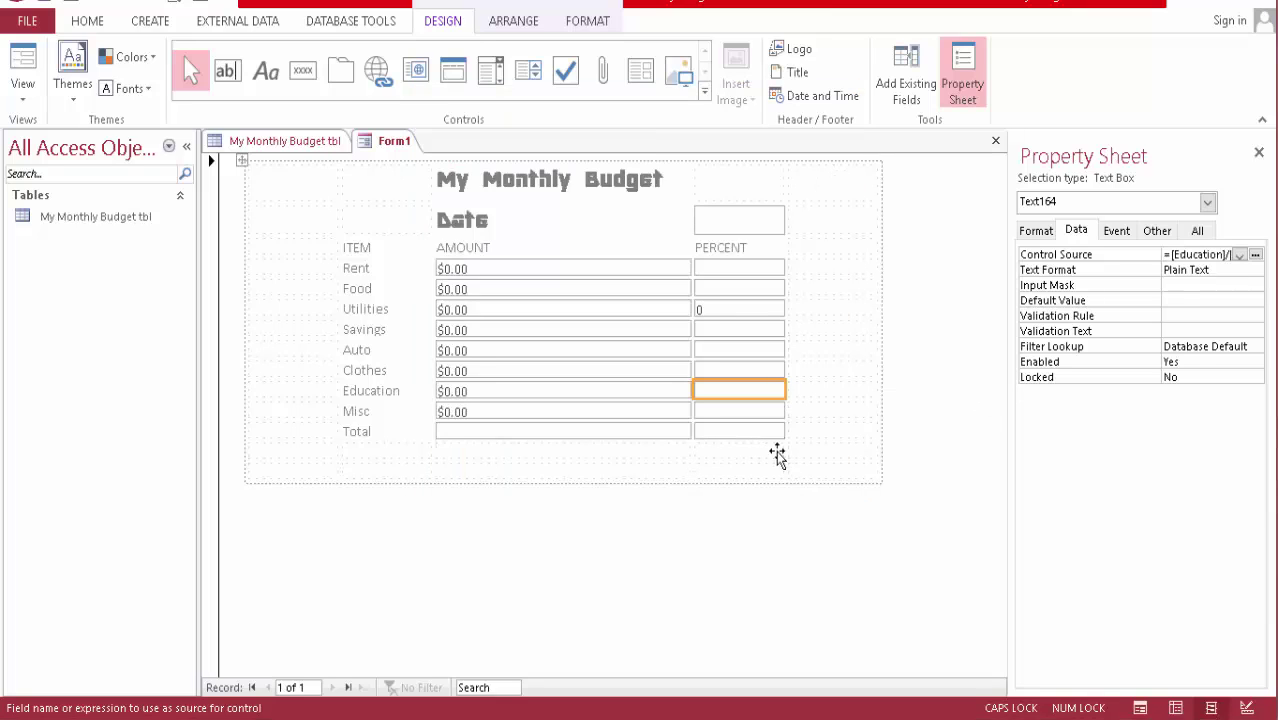
# - Set the control source of the Misc row's PERCENT text box to the expression [Misc]/[Total]
pyautogui.click(767, 411)
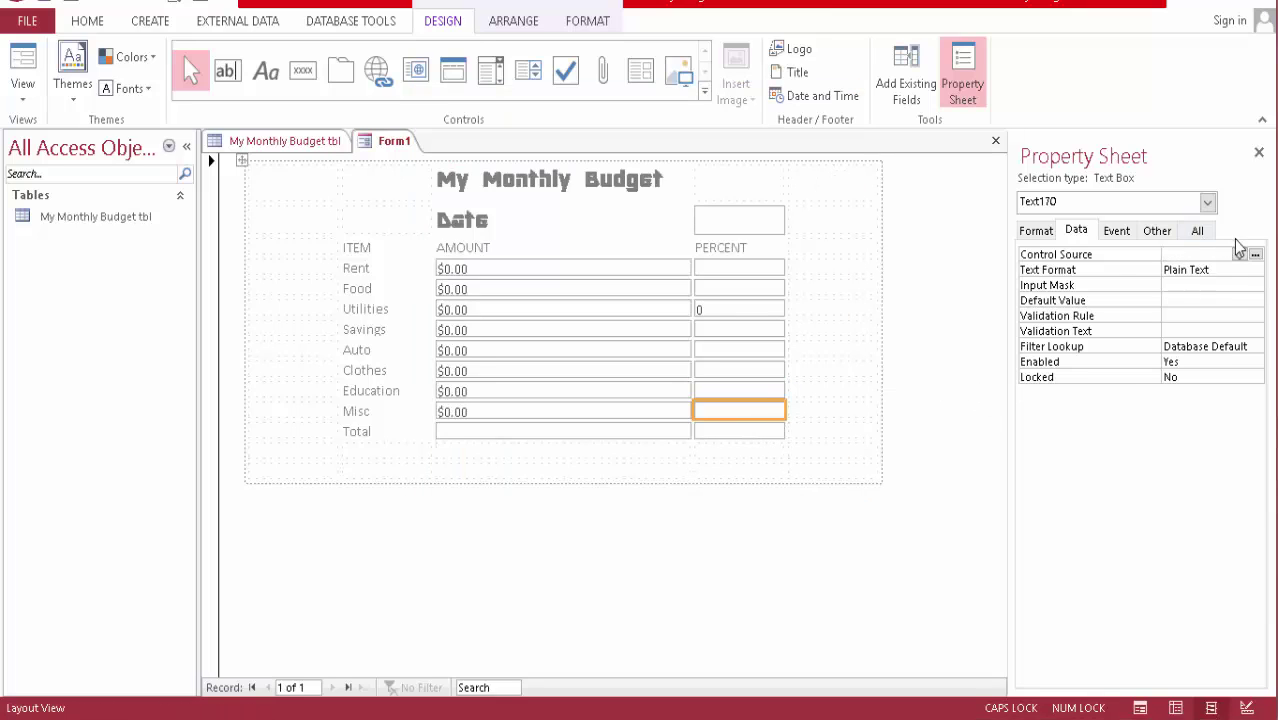
pyautogui.click(1255, 254)
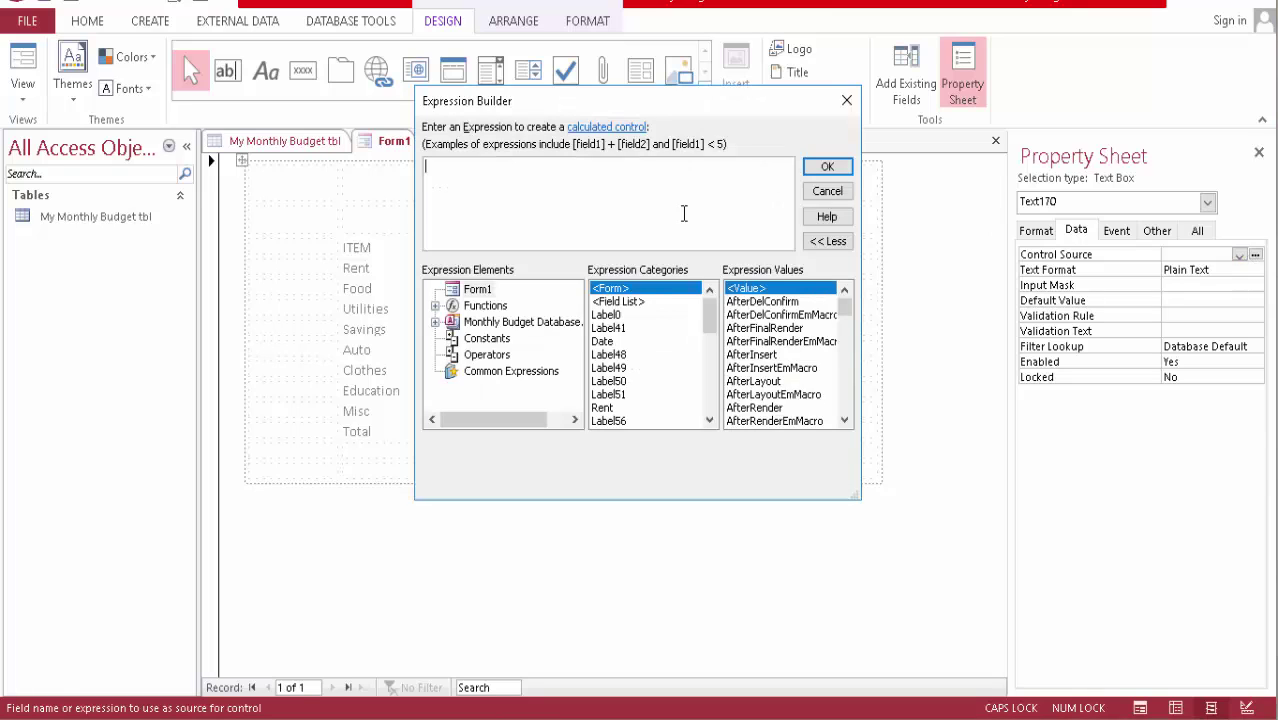
pyautogui.write('MI')
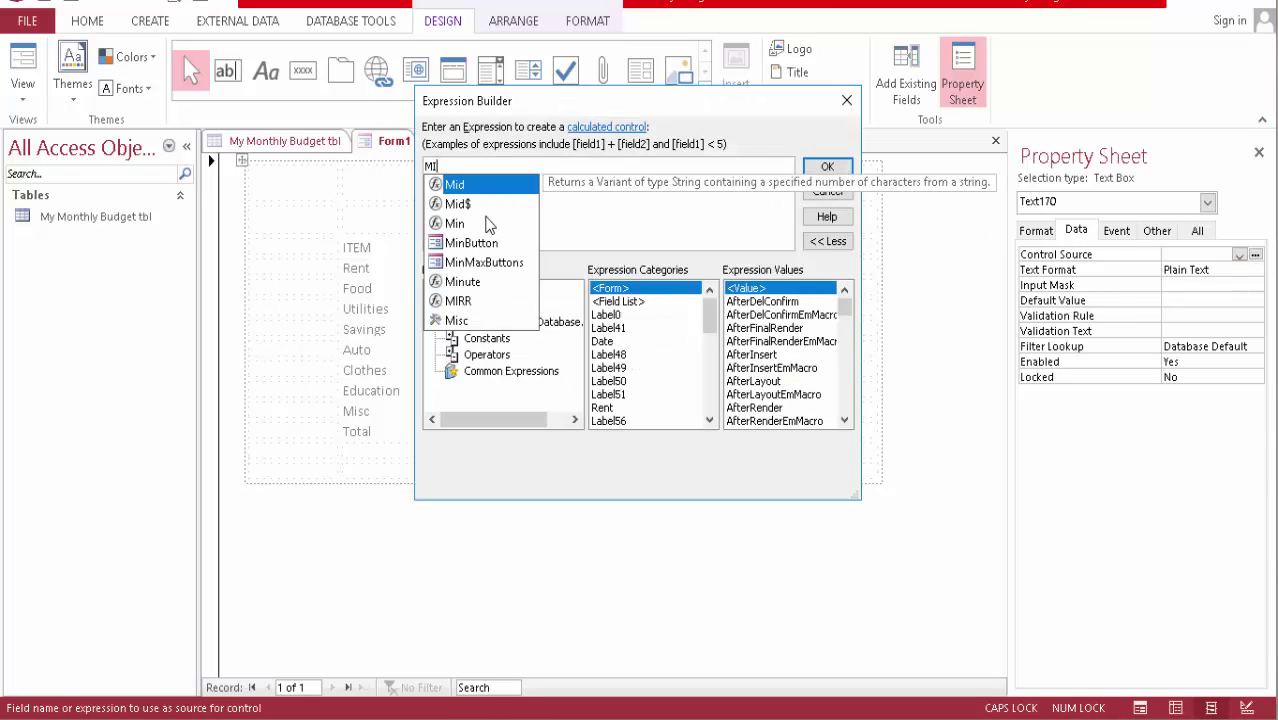
pyautogui.press('BackSpace')
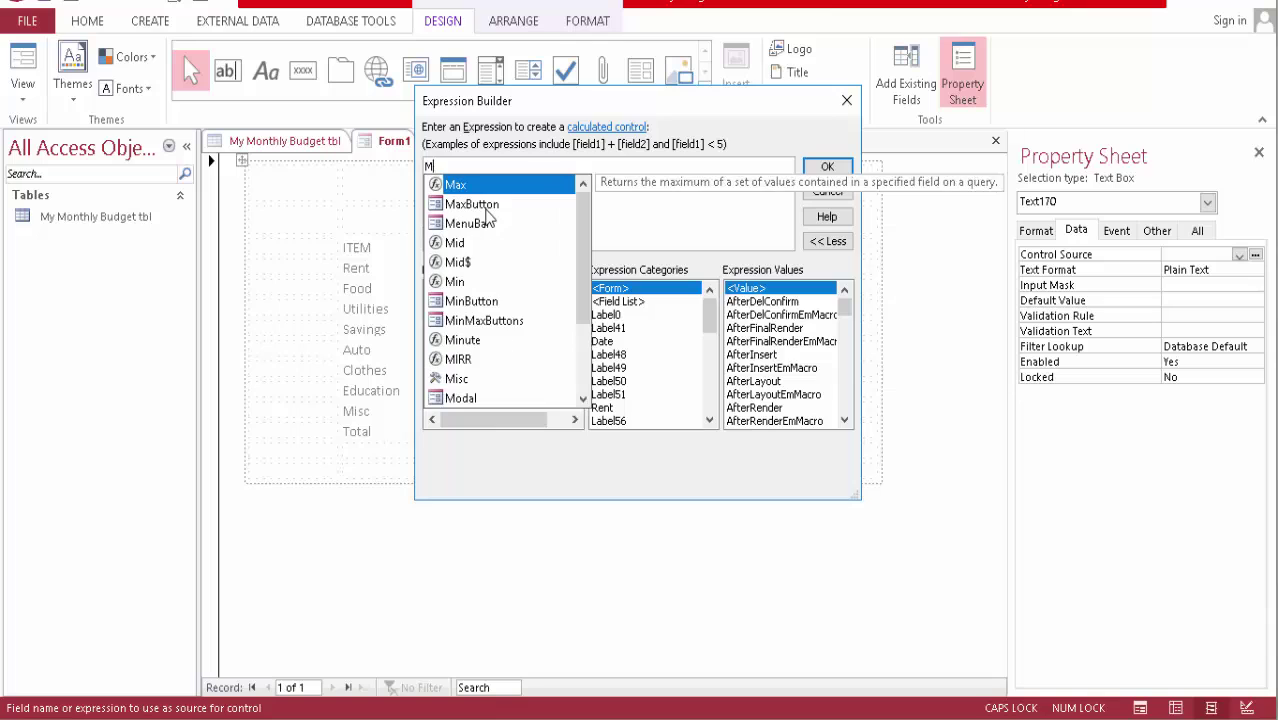
pyautogui.write('IS')
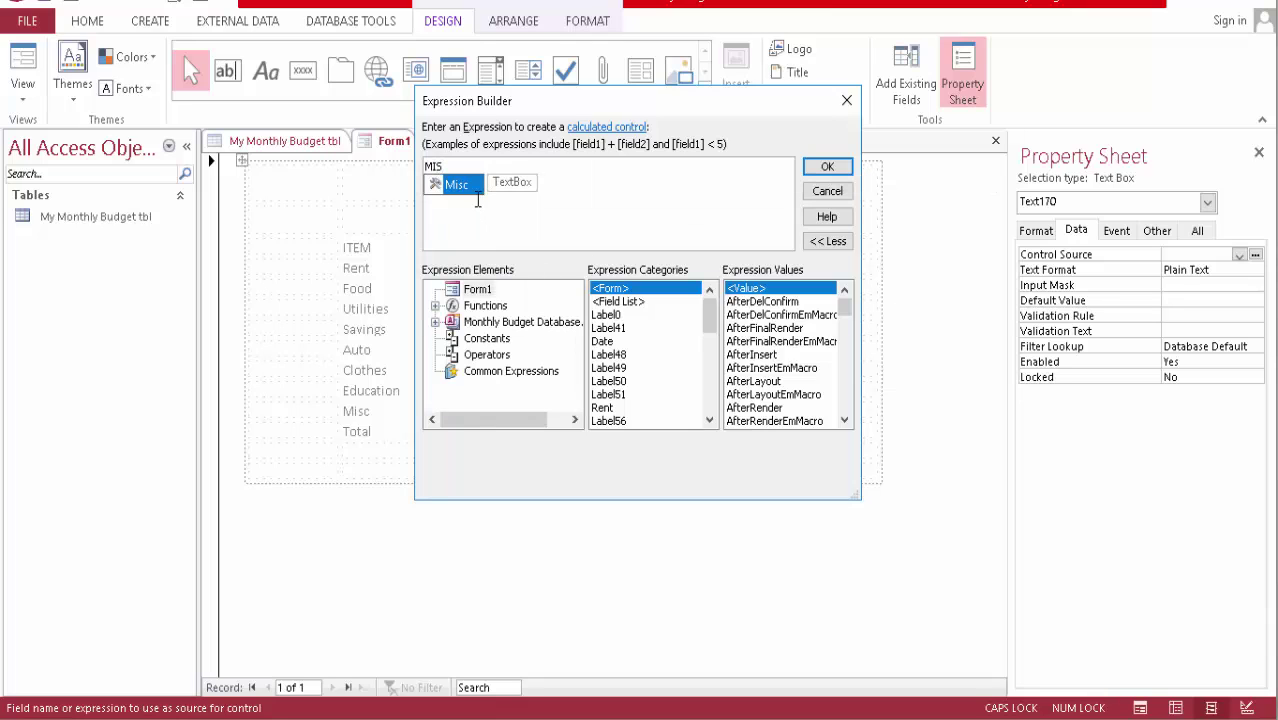
pyautogui.doubleClick(474, 186)
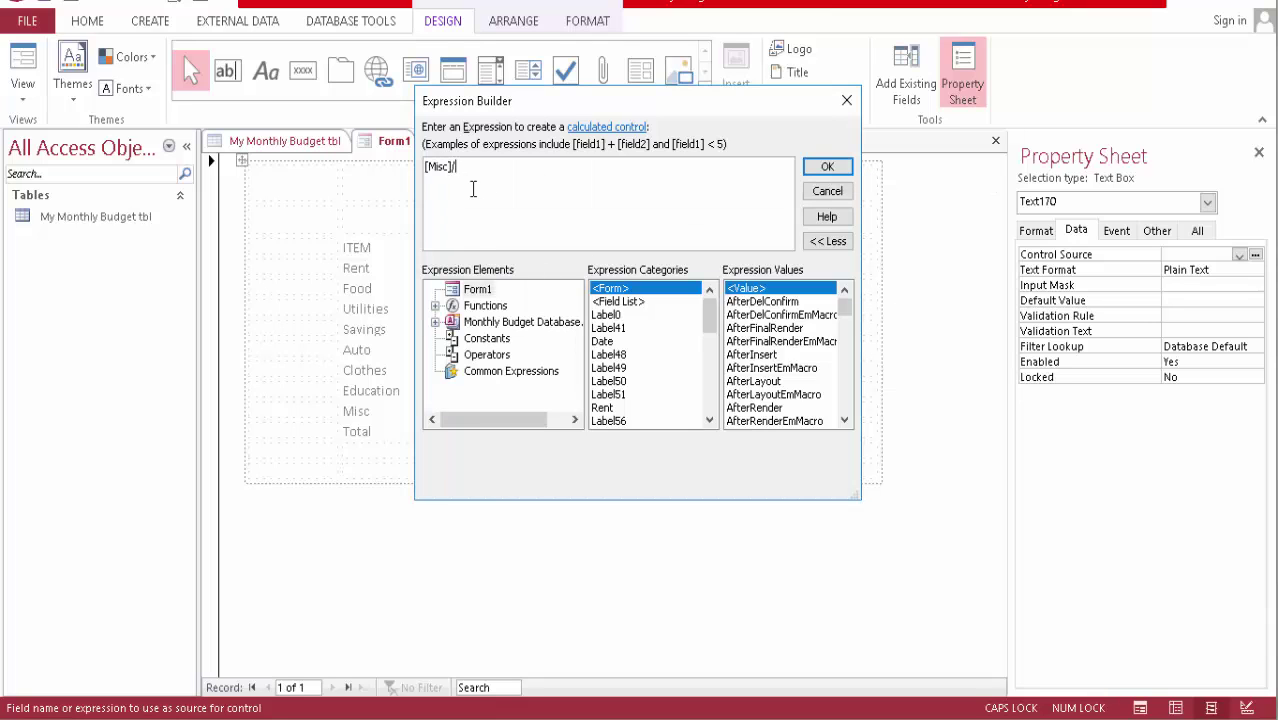
pyautogui.write('/TO')
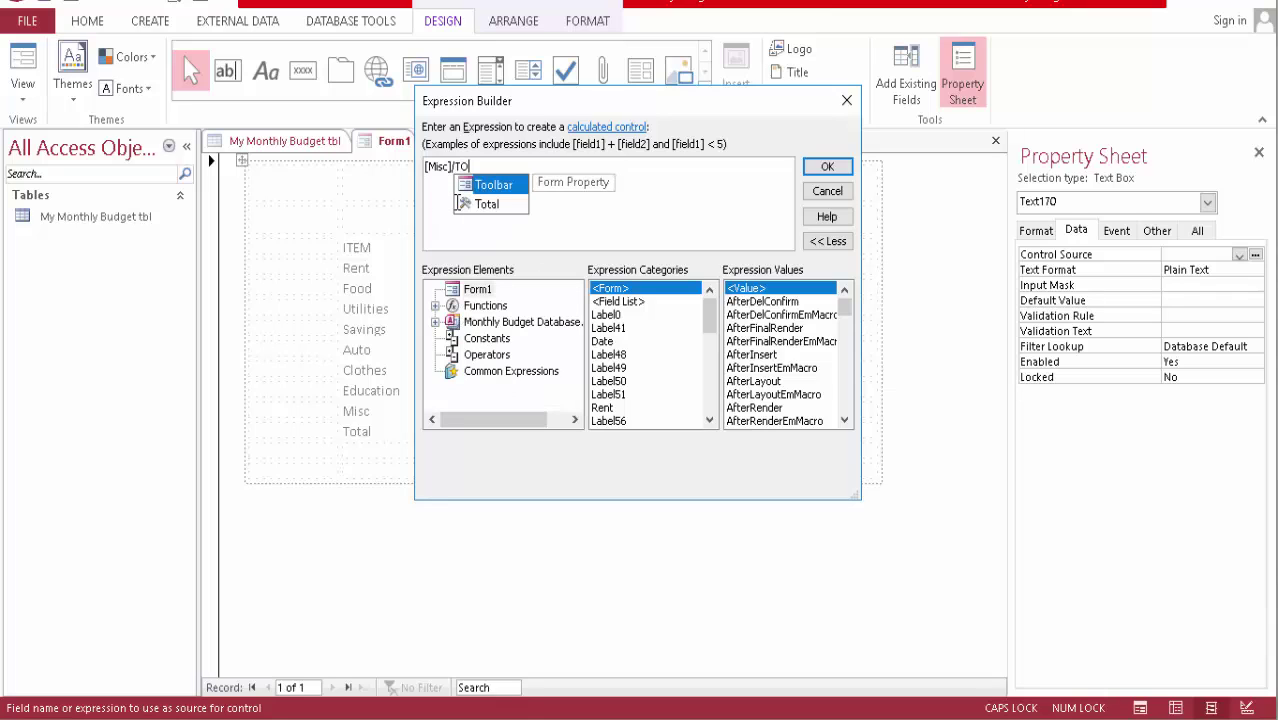
pyautogui.doubleClick(480, 206)
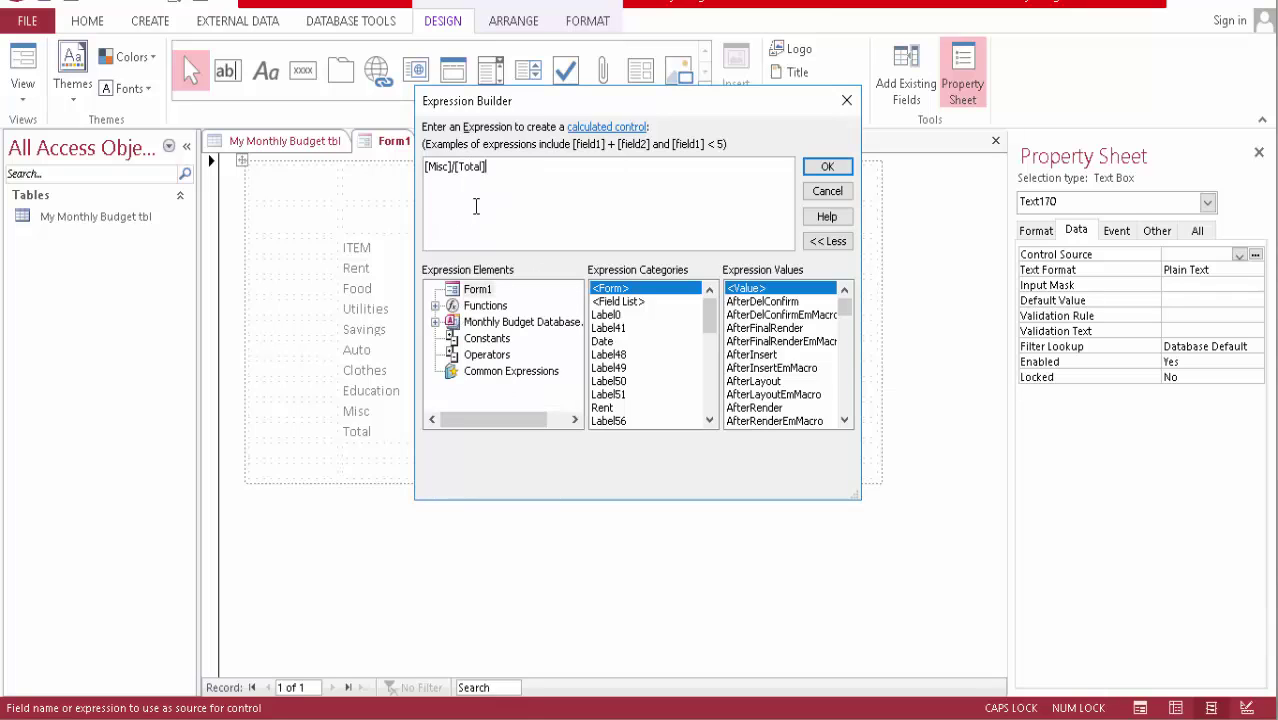
pyautogui.click(827, 167)
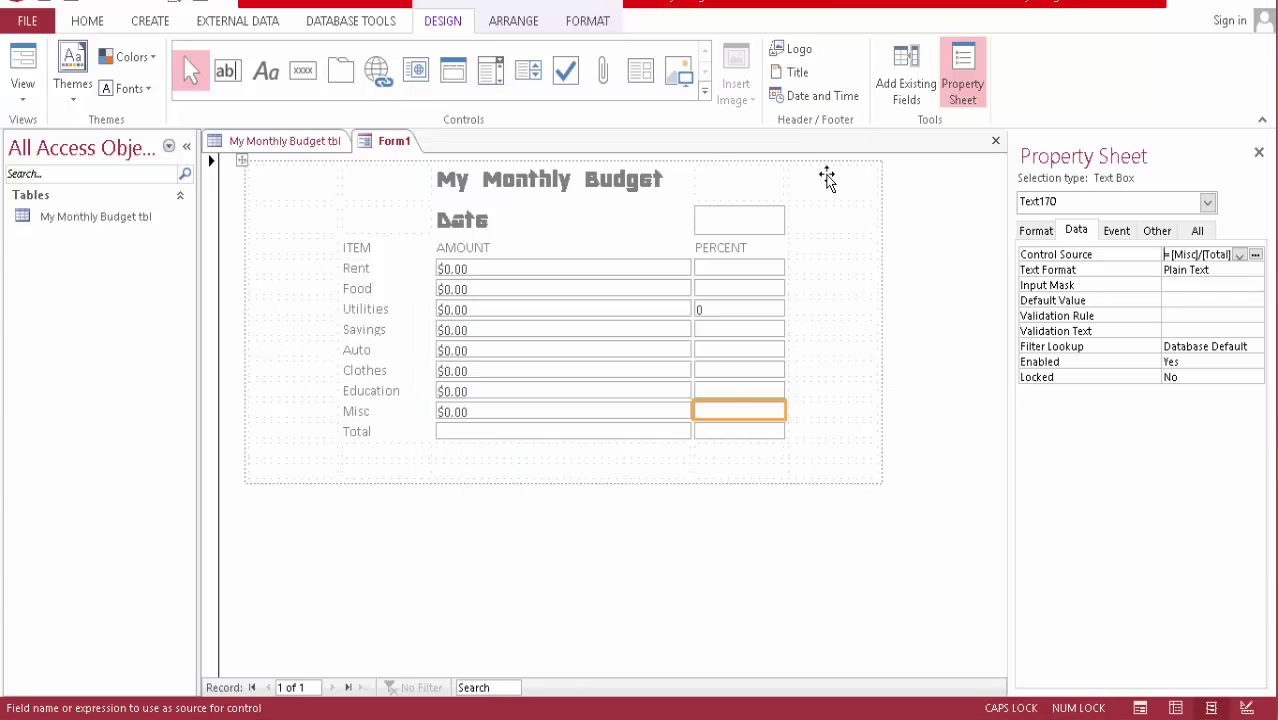
# - Correct the control source of the Utilities row's PERCENT text box to =[Utilities]/[Total]
pyautogui.click(740, 431)
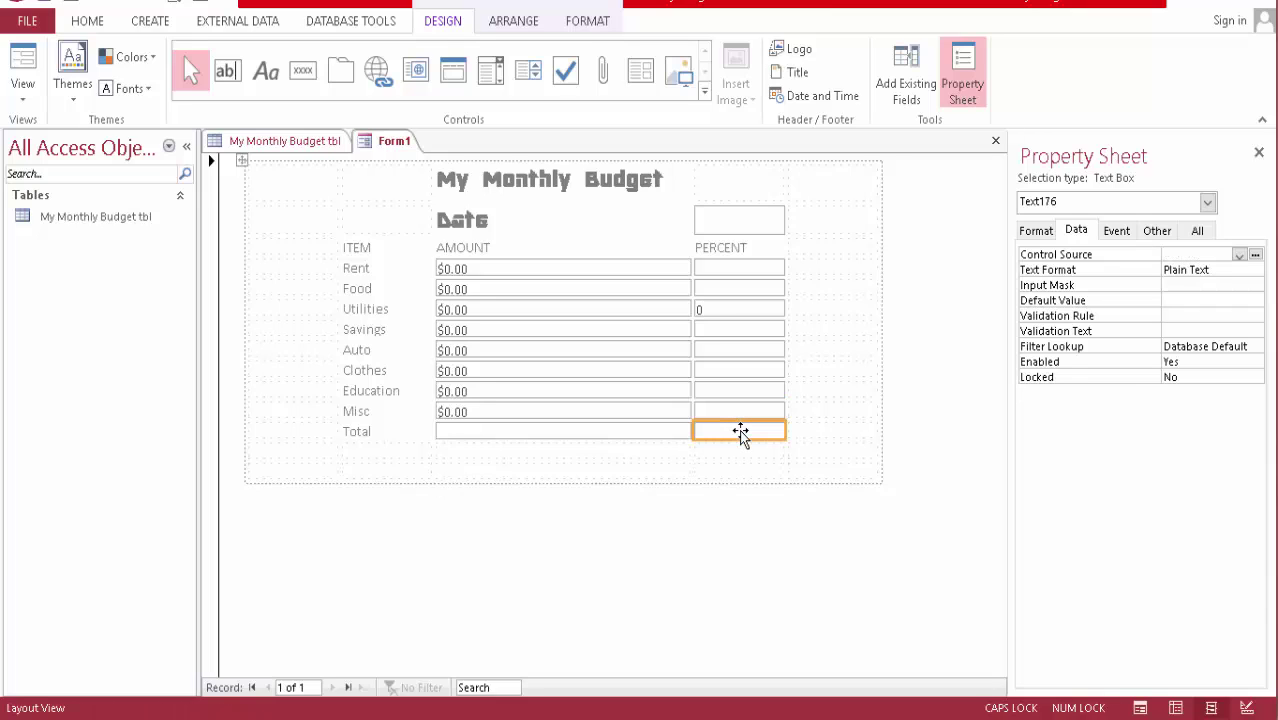
pyautogui.click(725, 311)
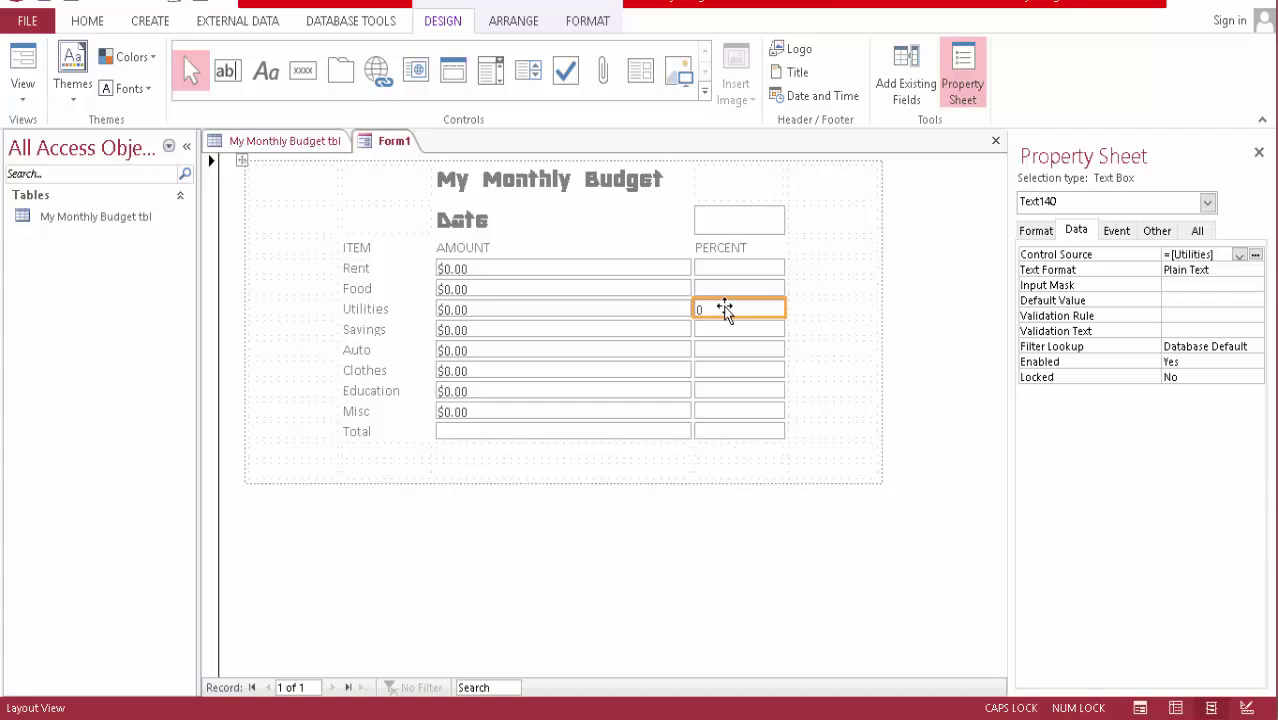
pyautogui.click(1255, 255)
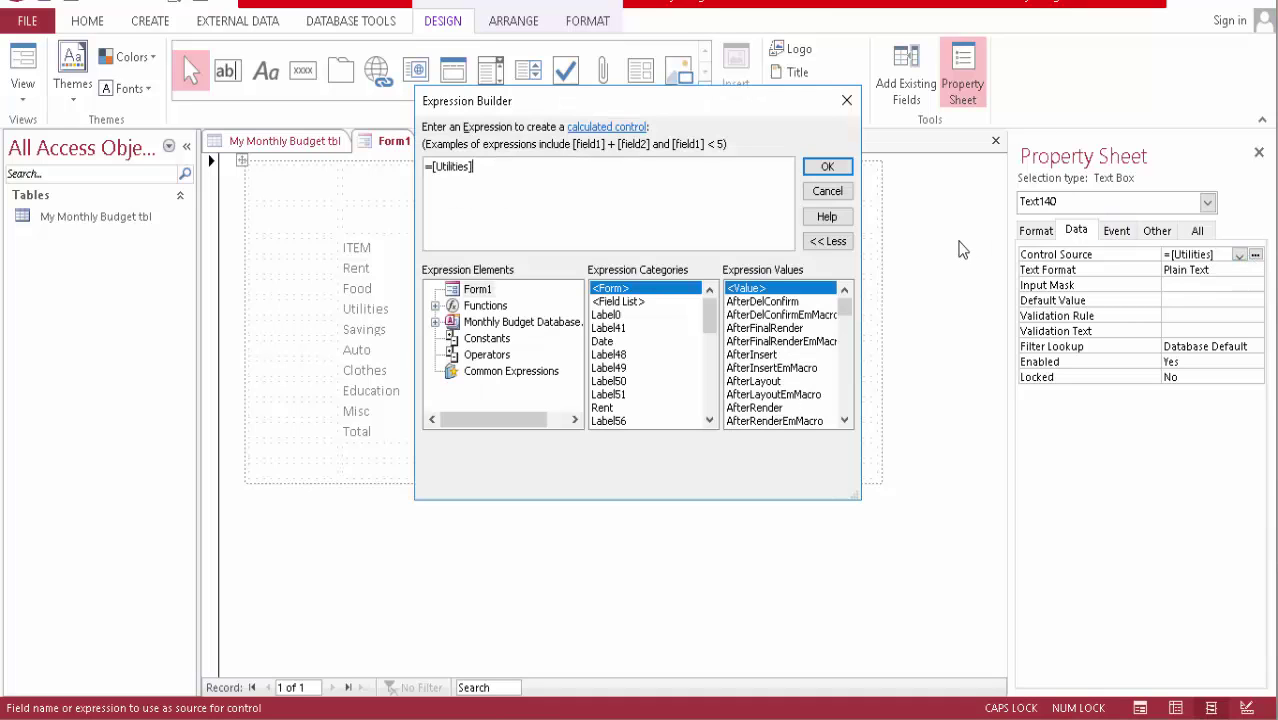
pyautogui.write('/TO')
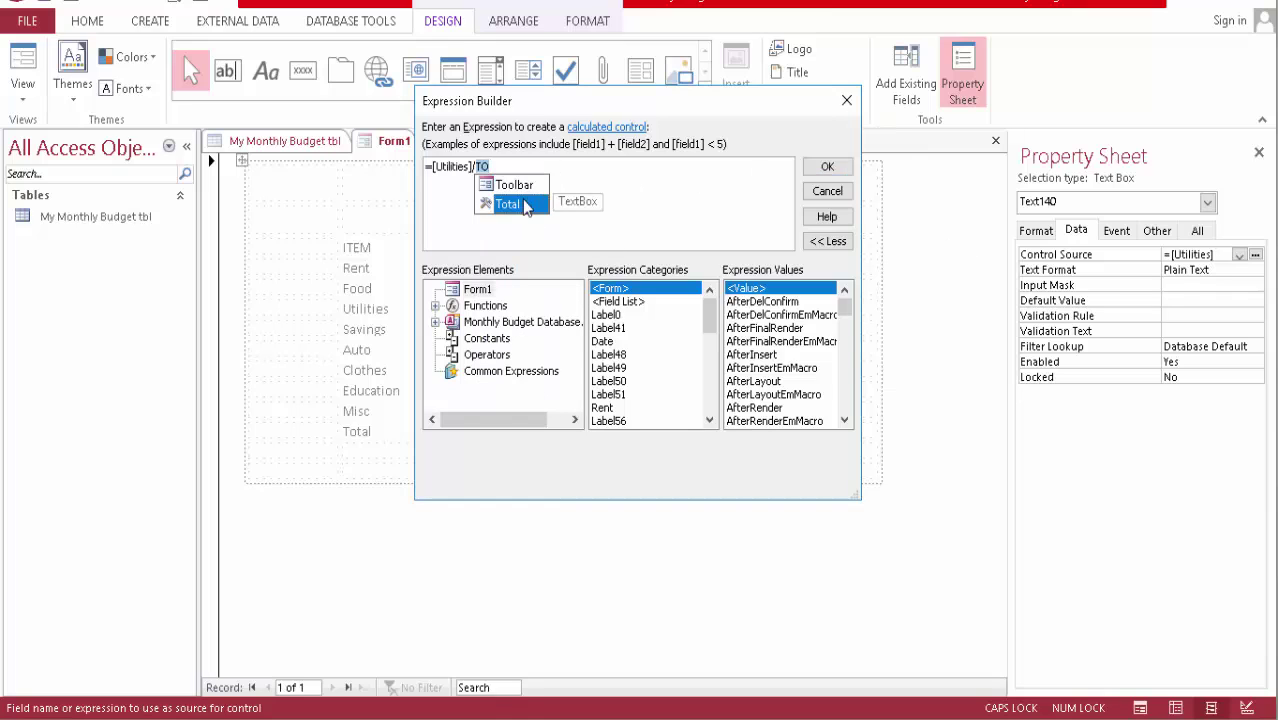
pyautogui.doubleClick(510, 204)
pyautogui.click(827, 167)
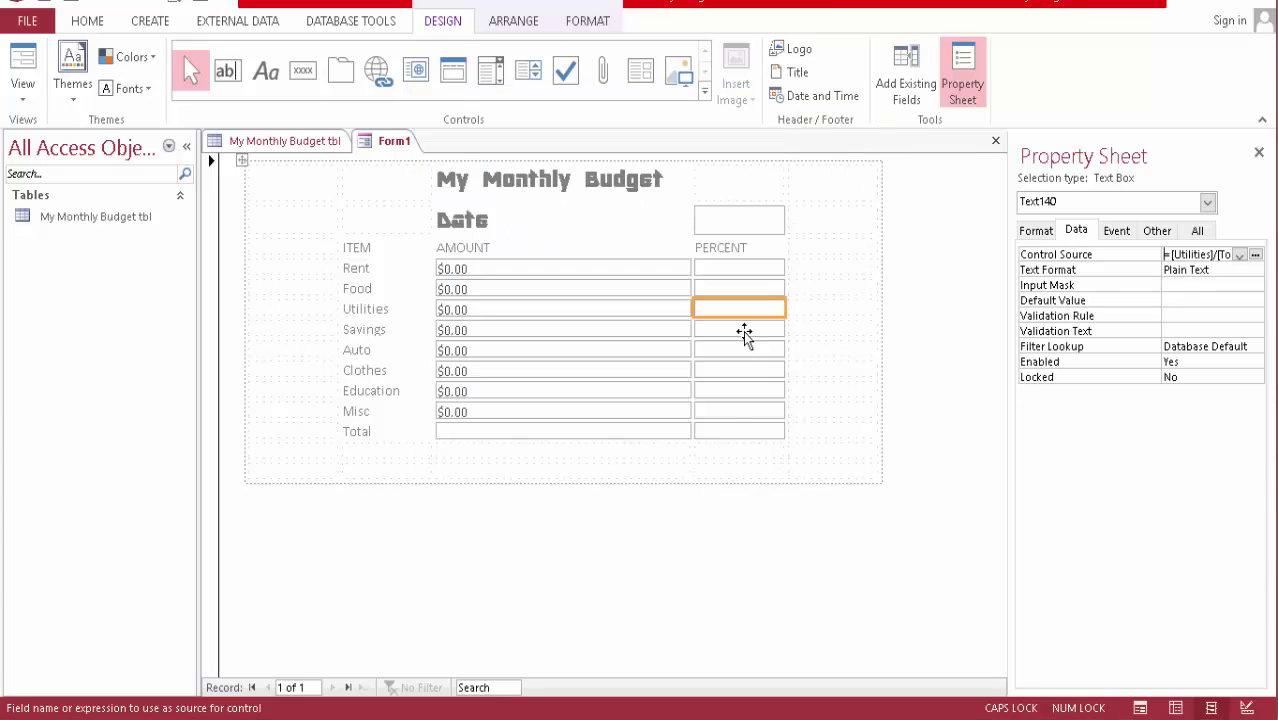
# - Check the control name and control source of each PERCENT text box from the Rent row to the Misc row
pyautogui.click(736, 430)
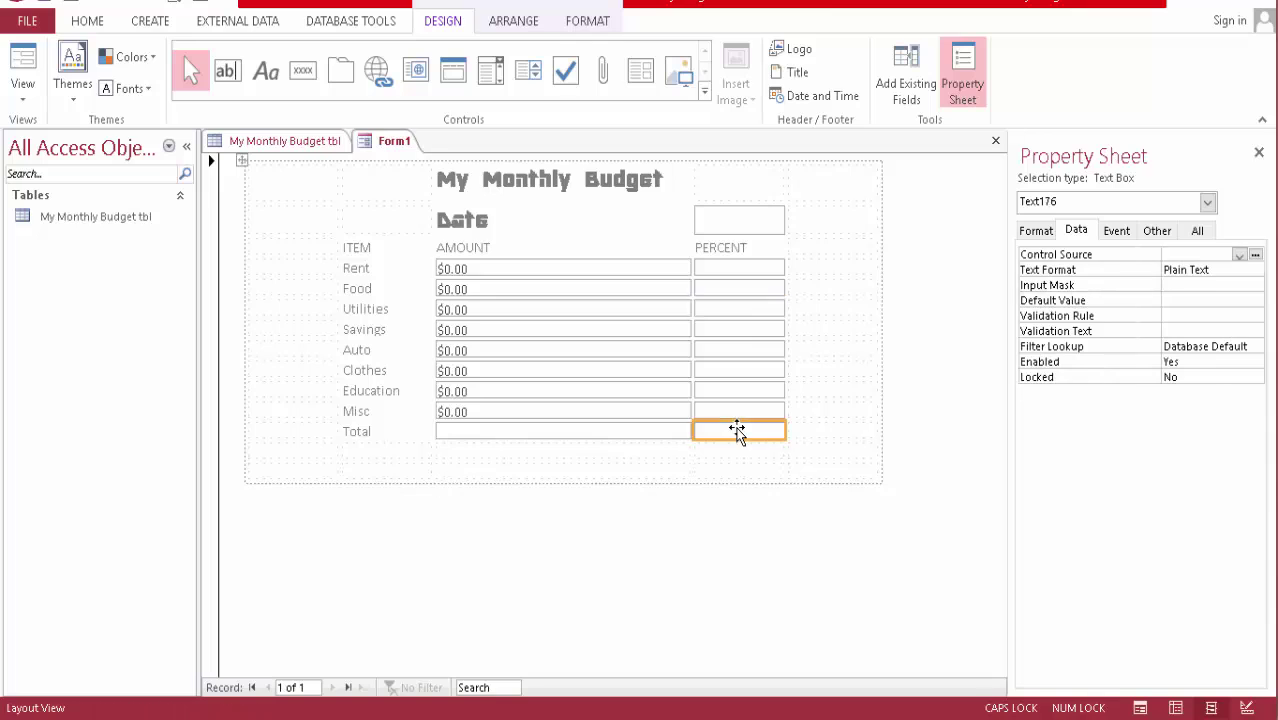
pyautogui.click(774, 264)
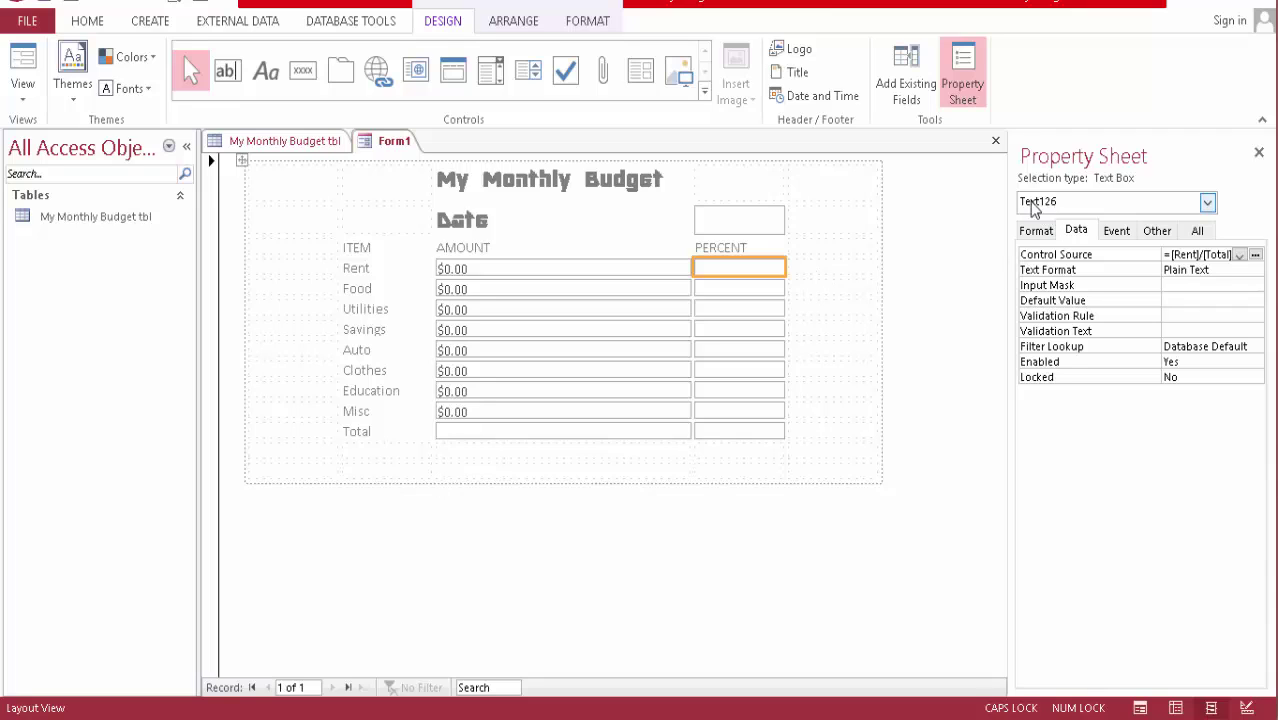
pyautogui.click(758, 291)
pyautogui.click(758, 291)
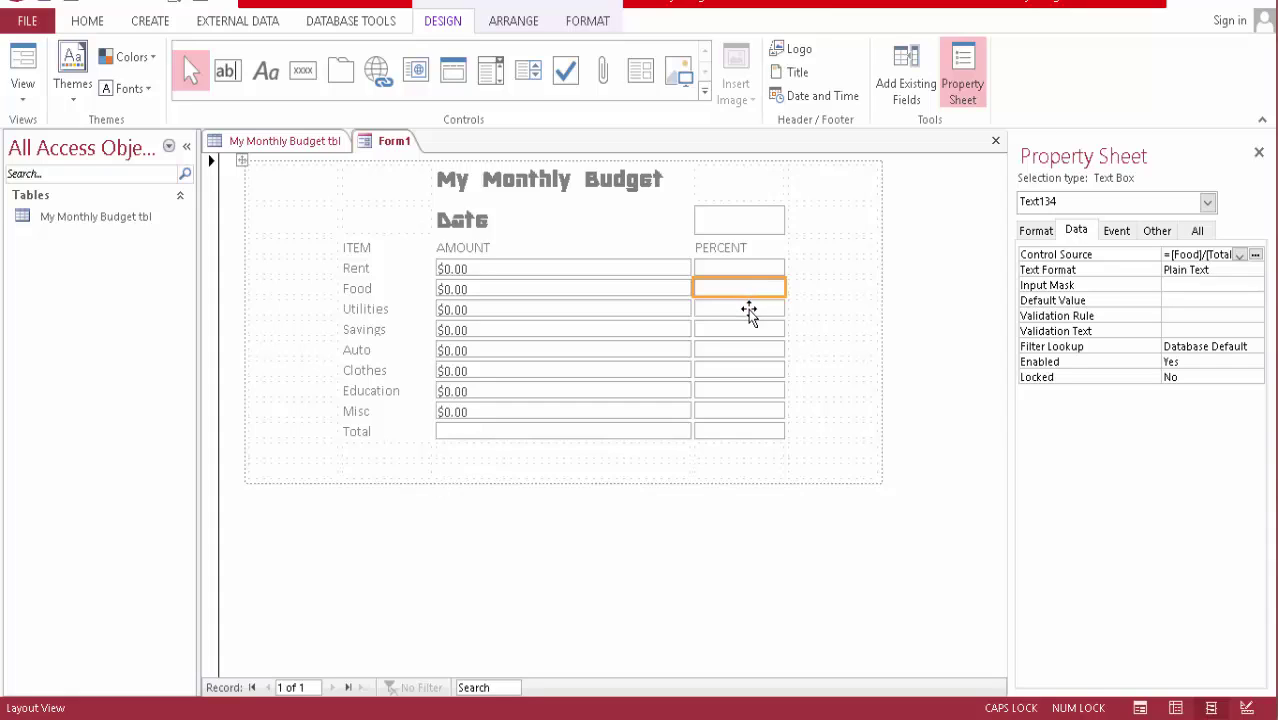
pyautogui.click(743, 312)
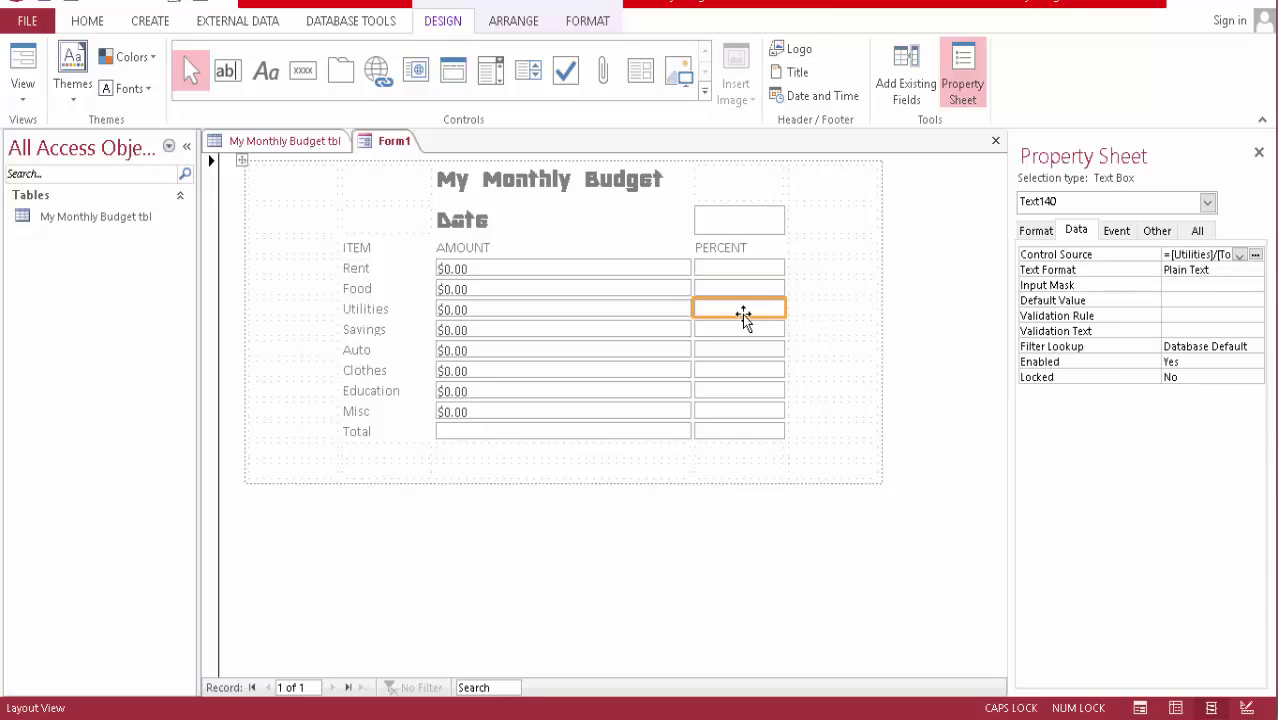
pyautogui.click(742, 333)
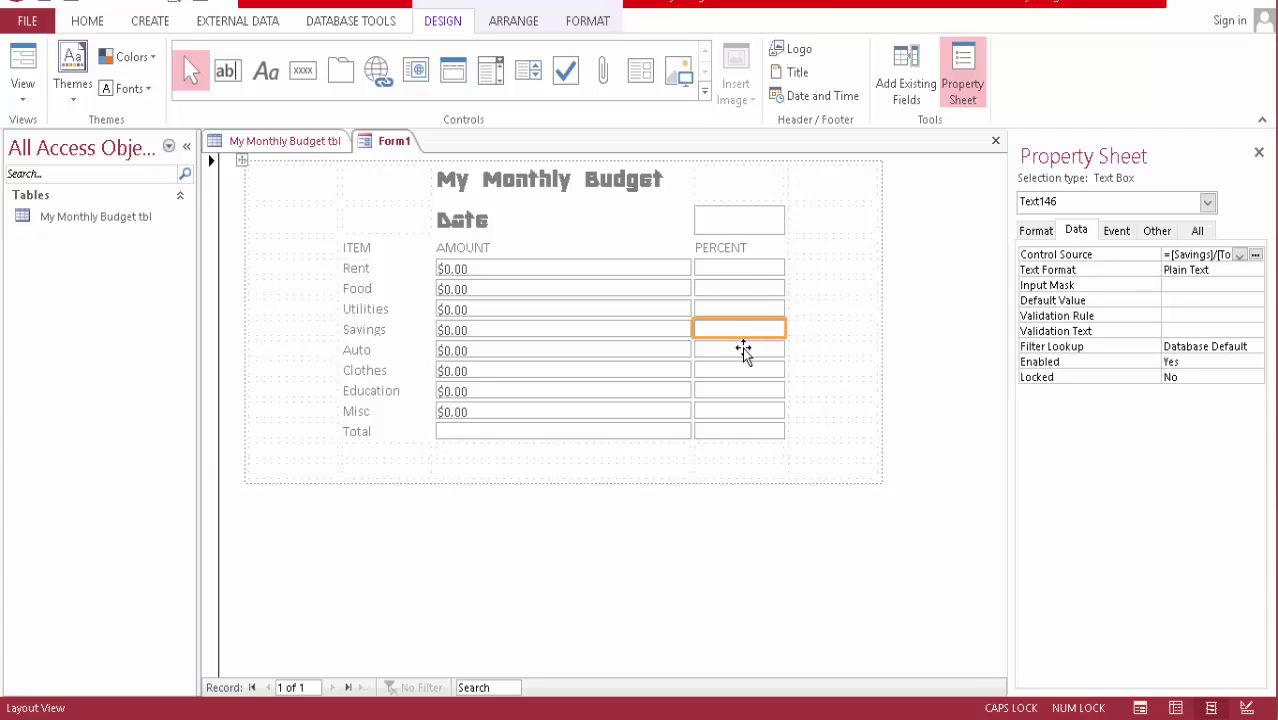
pyautogui.click(742, 349)
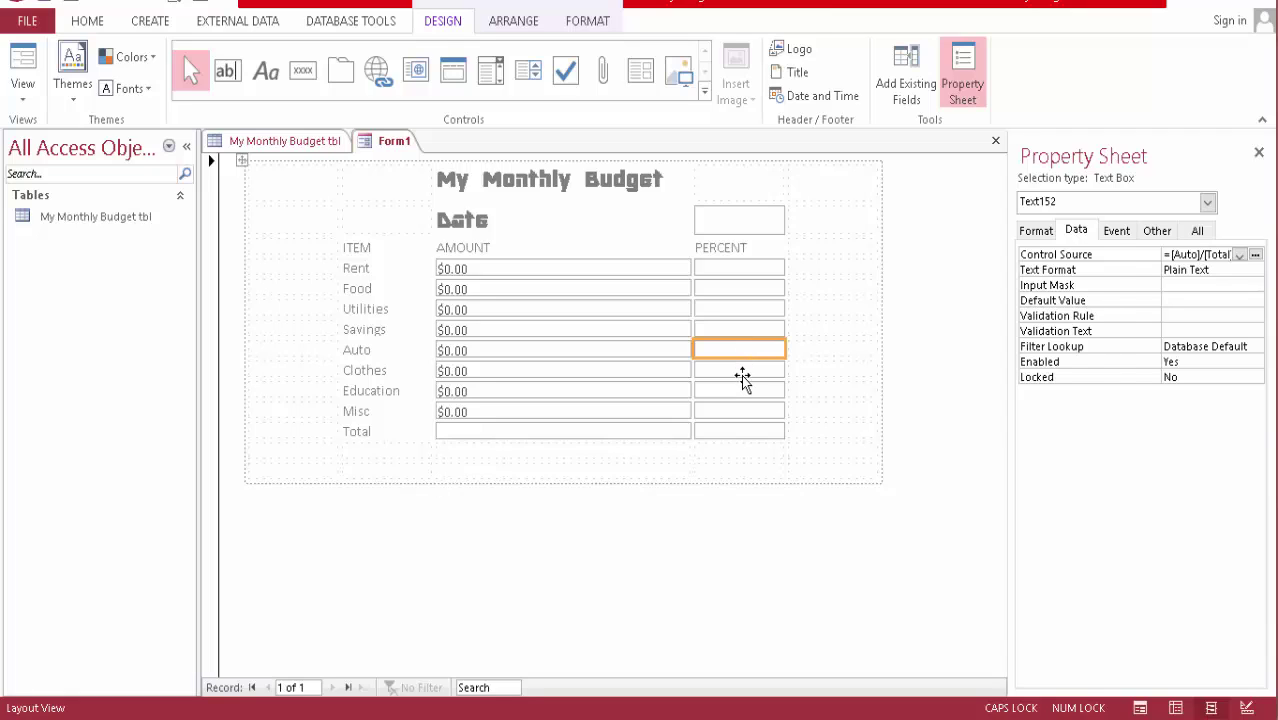
pyautogui.click(742, 370)
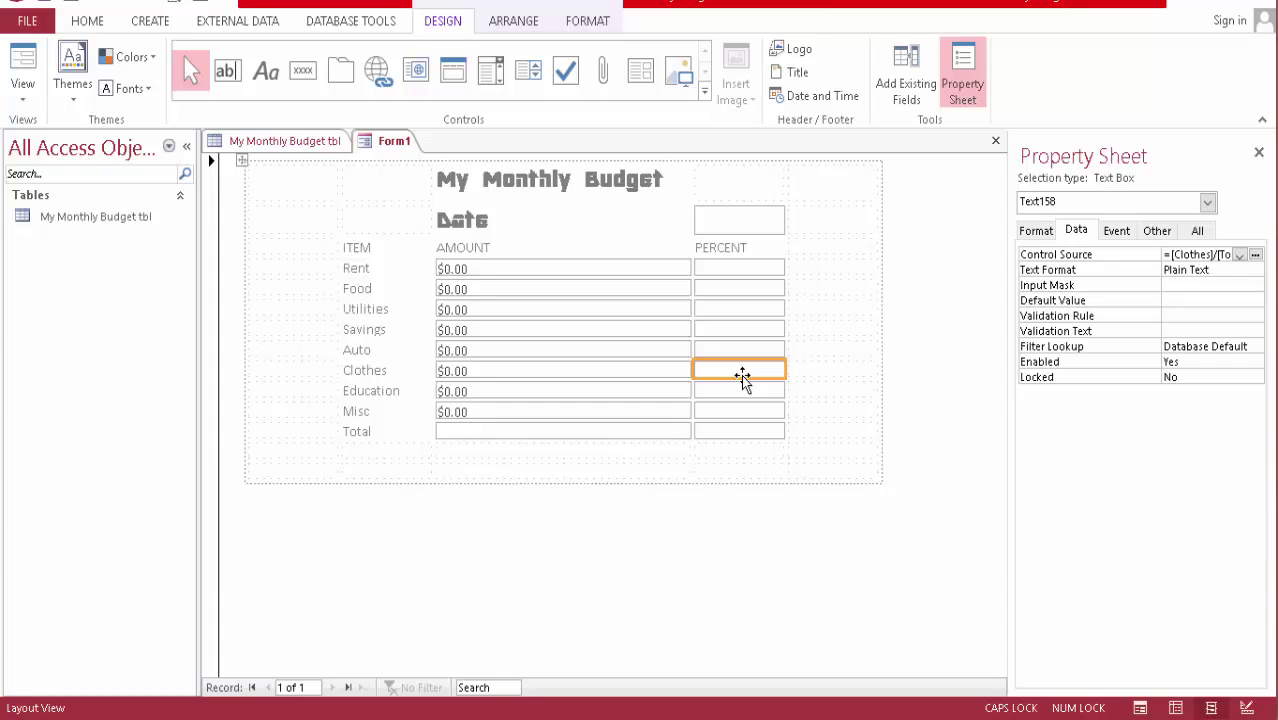
pyautogui.click(737, 394)
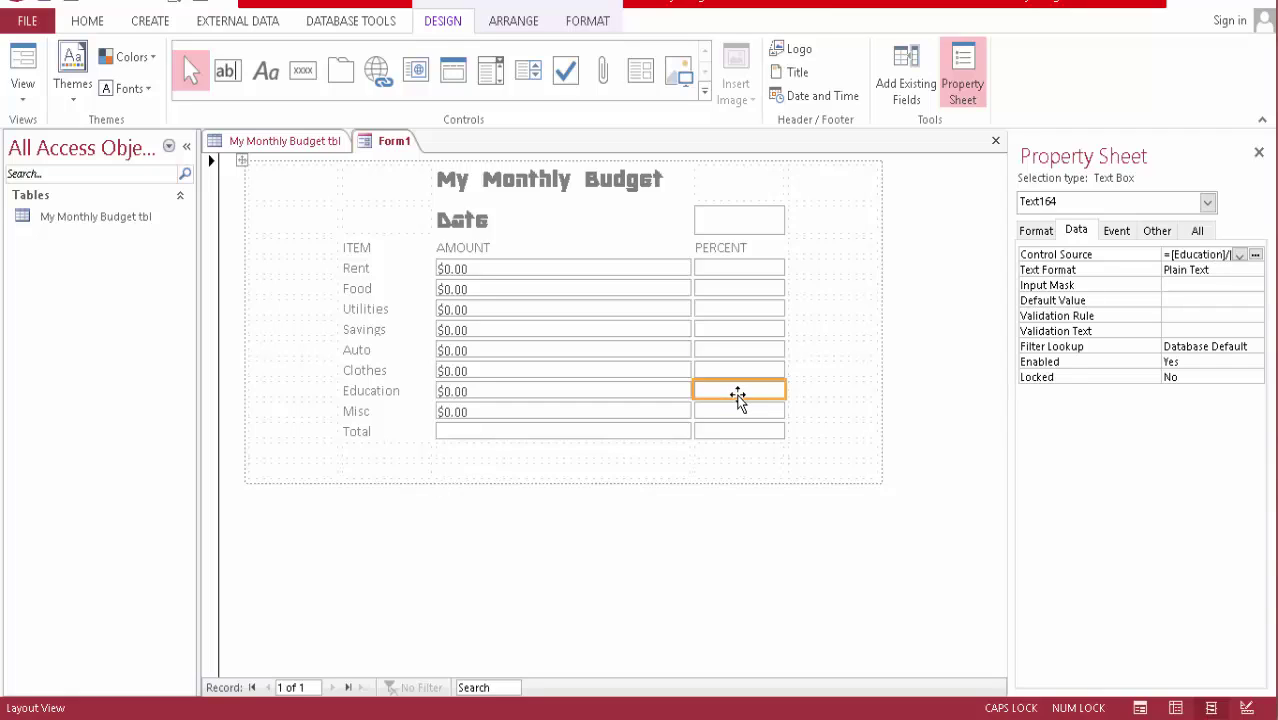
pyautogui.click(733, 411)
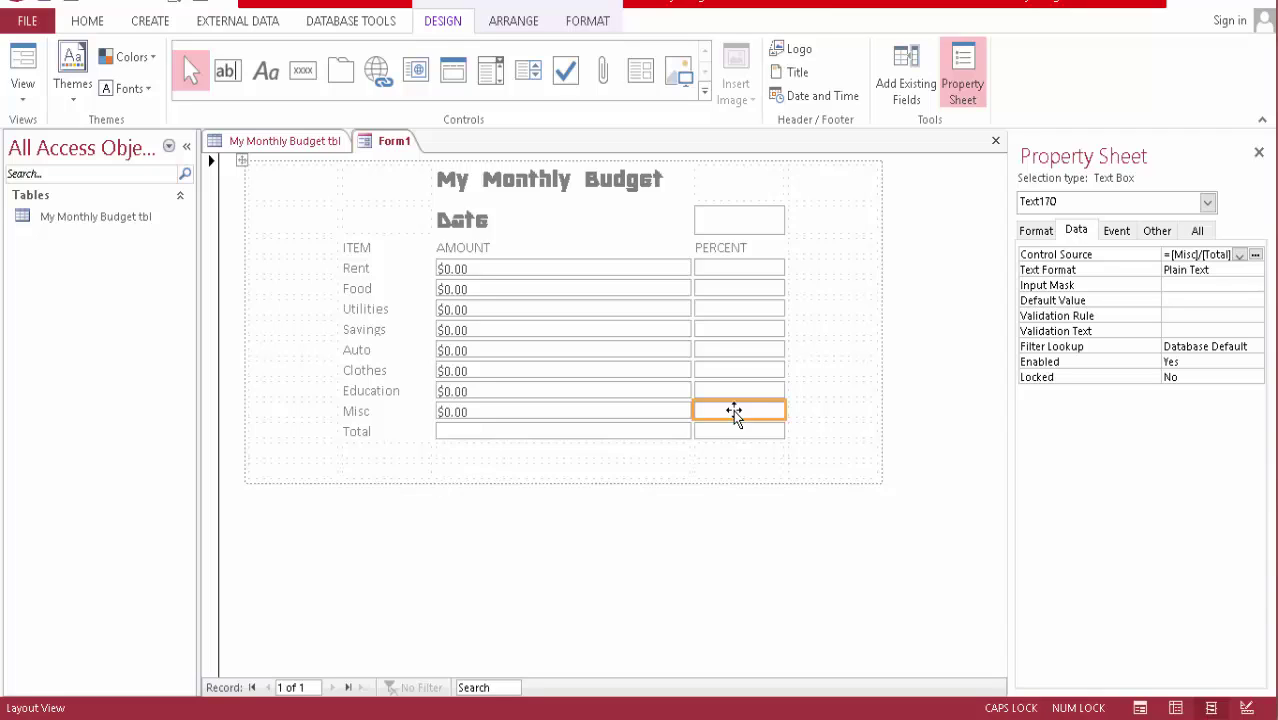
# - Begin the control source expression of the Total row's PERCENT text box with [Text126]+[Text134]+[Text140]+[Text146]
pyautogui.click(729, 433)
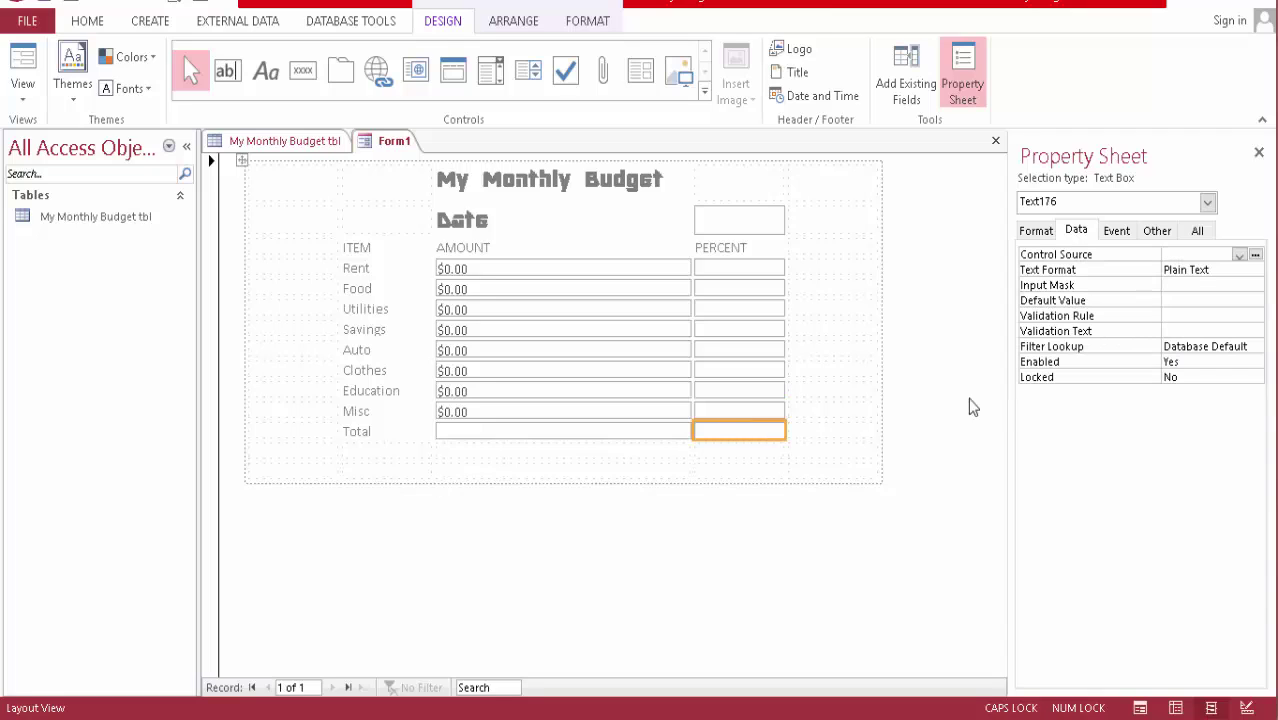
pyautogui.click(1256, 255)
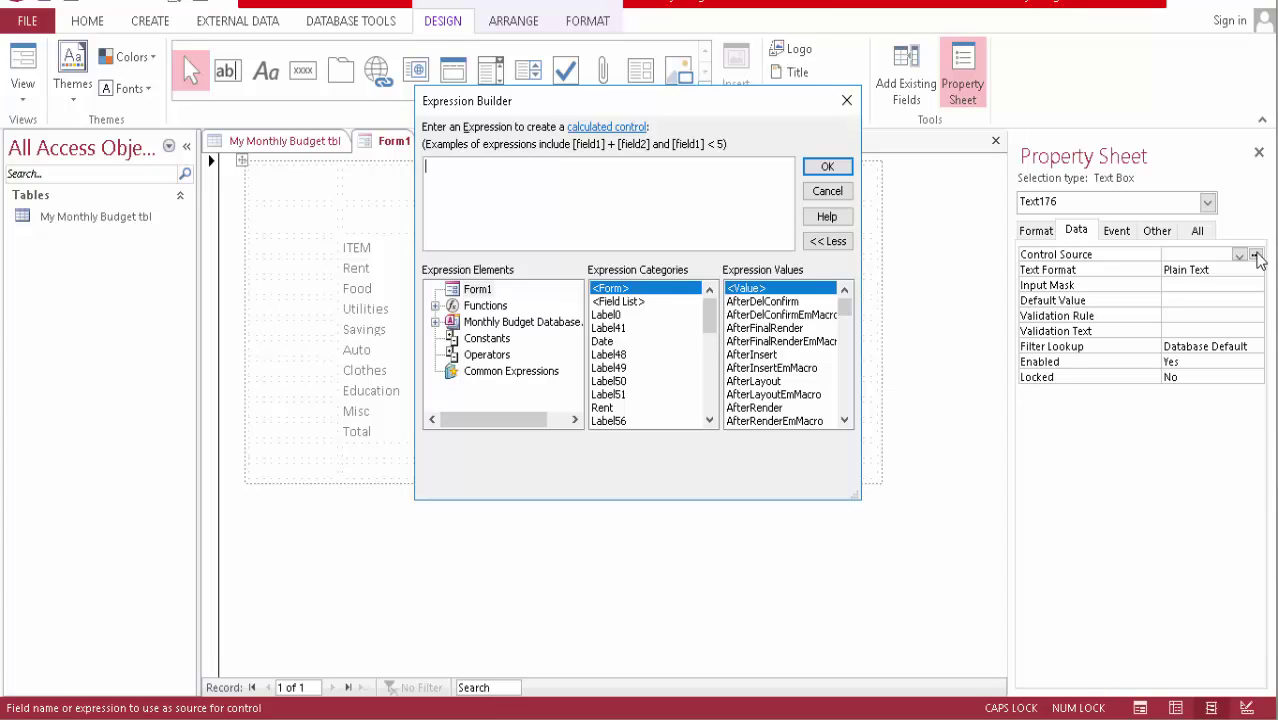
pyautogui.write('TE')
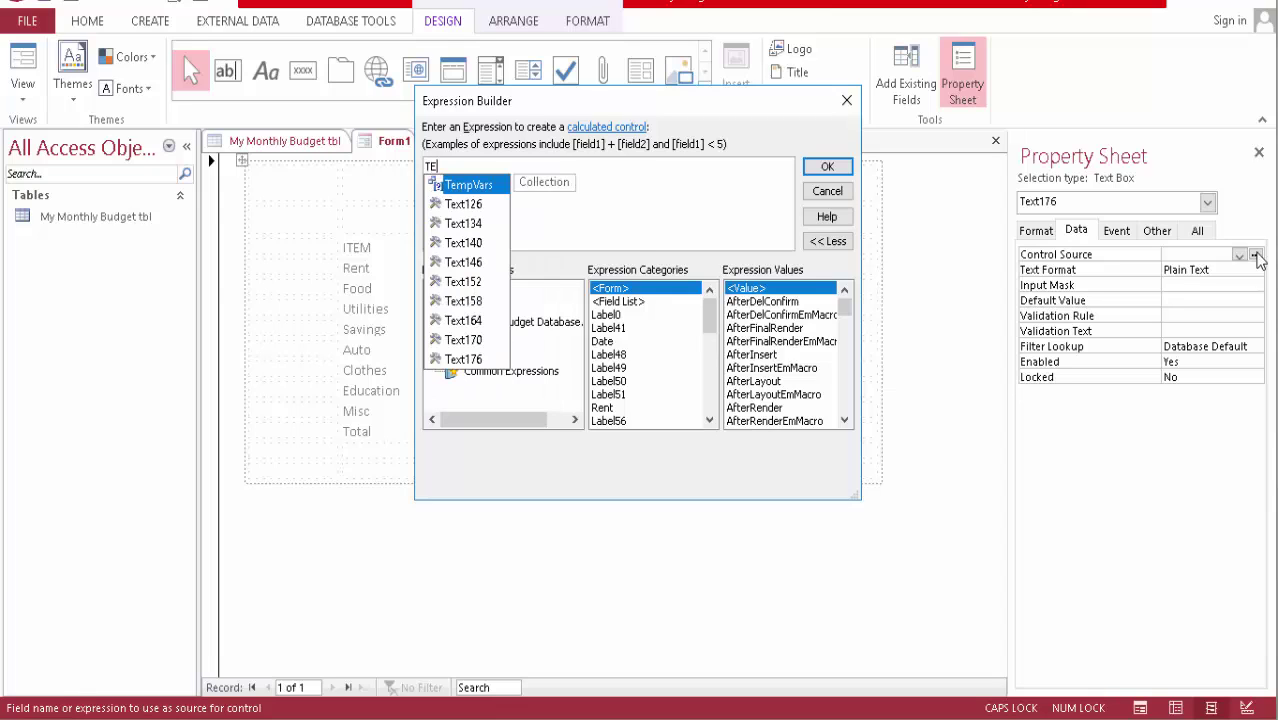
pyautogui.doubleClick(477, 203)
pyautogui.write('+')
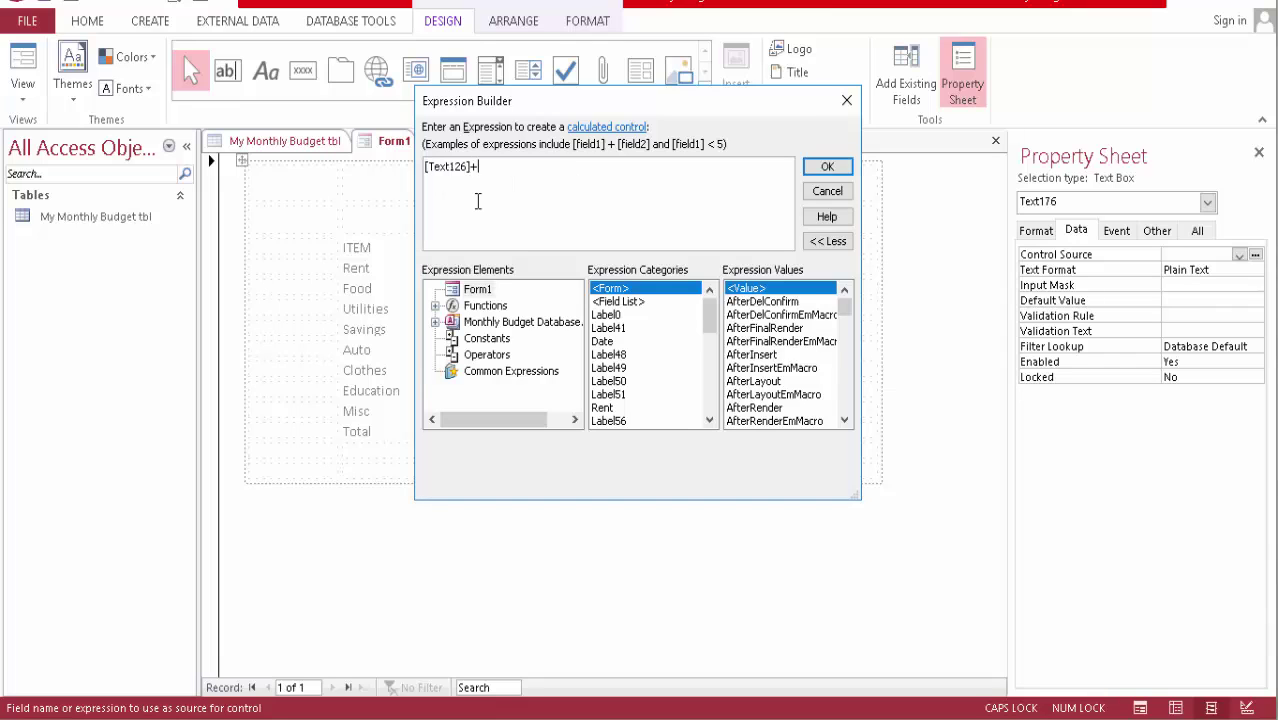
pyautogui.write('TE')
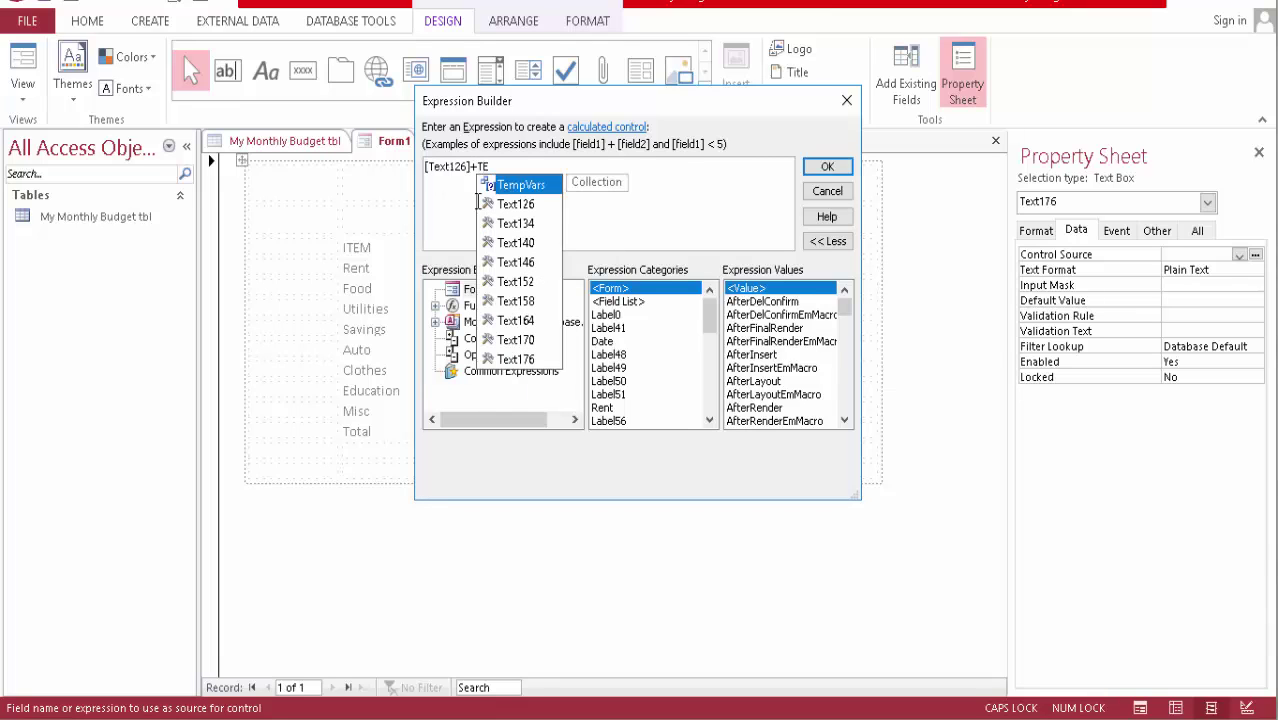
pyautogui.doubleClick(510, 222)
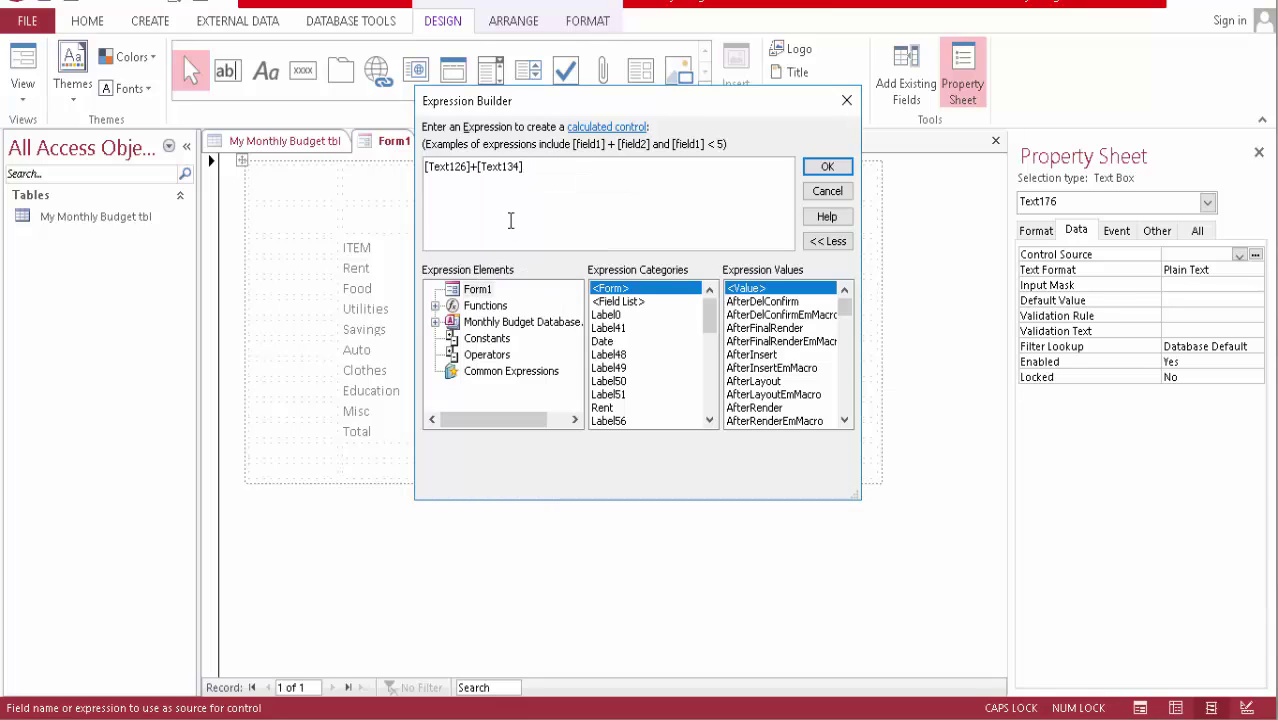
pyautogui.write('+TE')
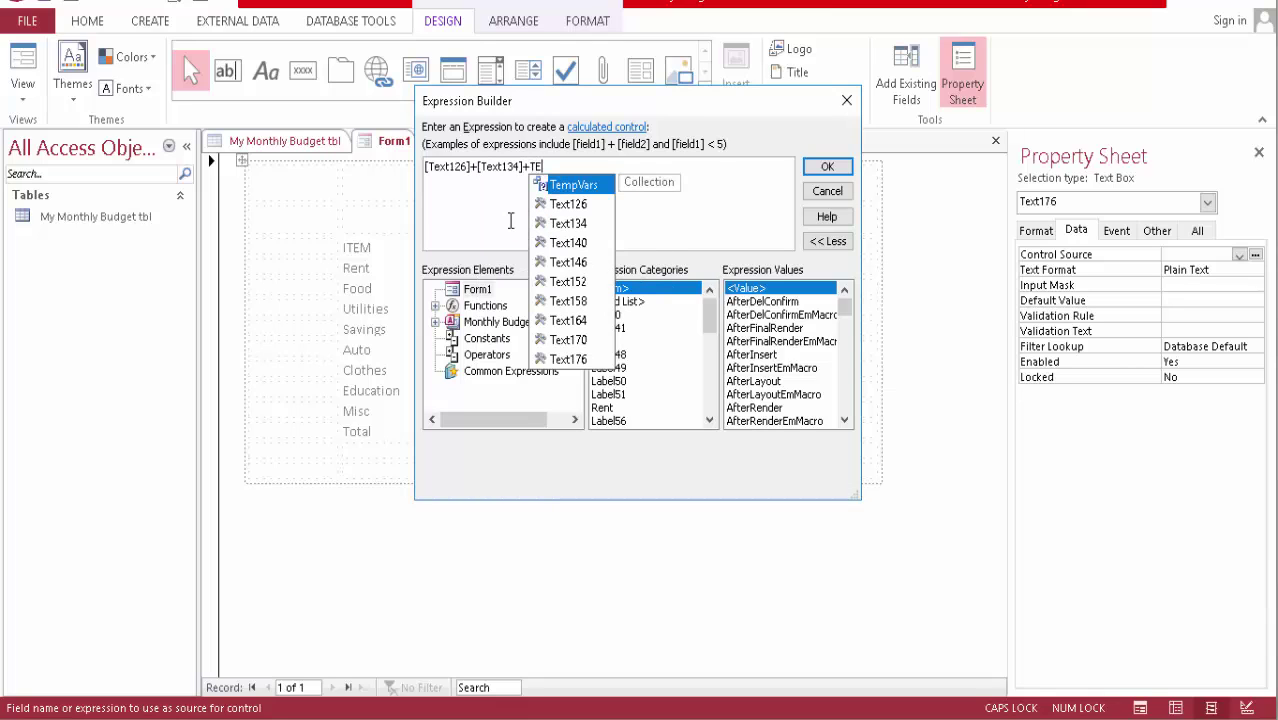
pyautogui.doubleClick(584, 245)
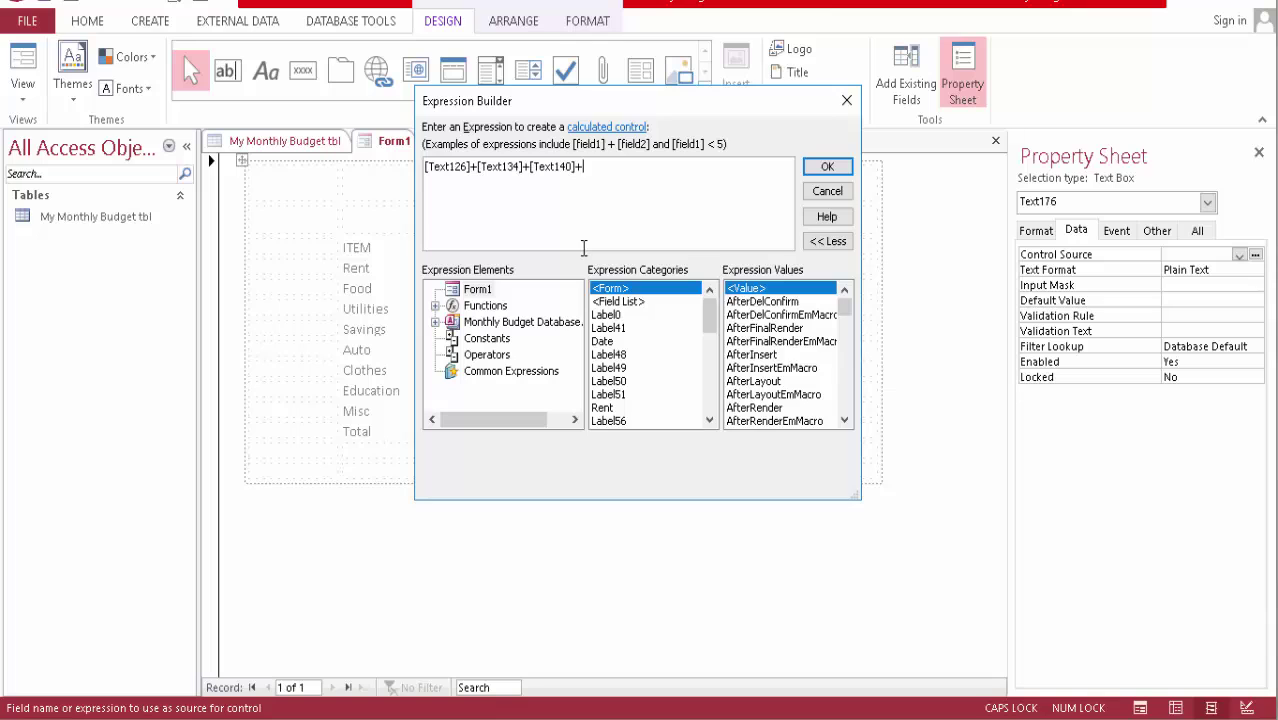
pyautogui.write('+TE')
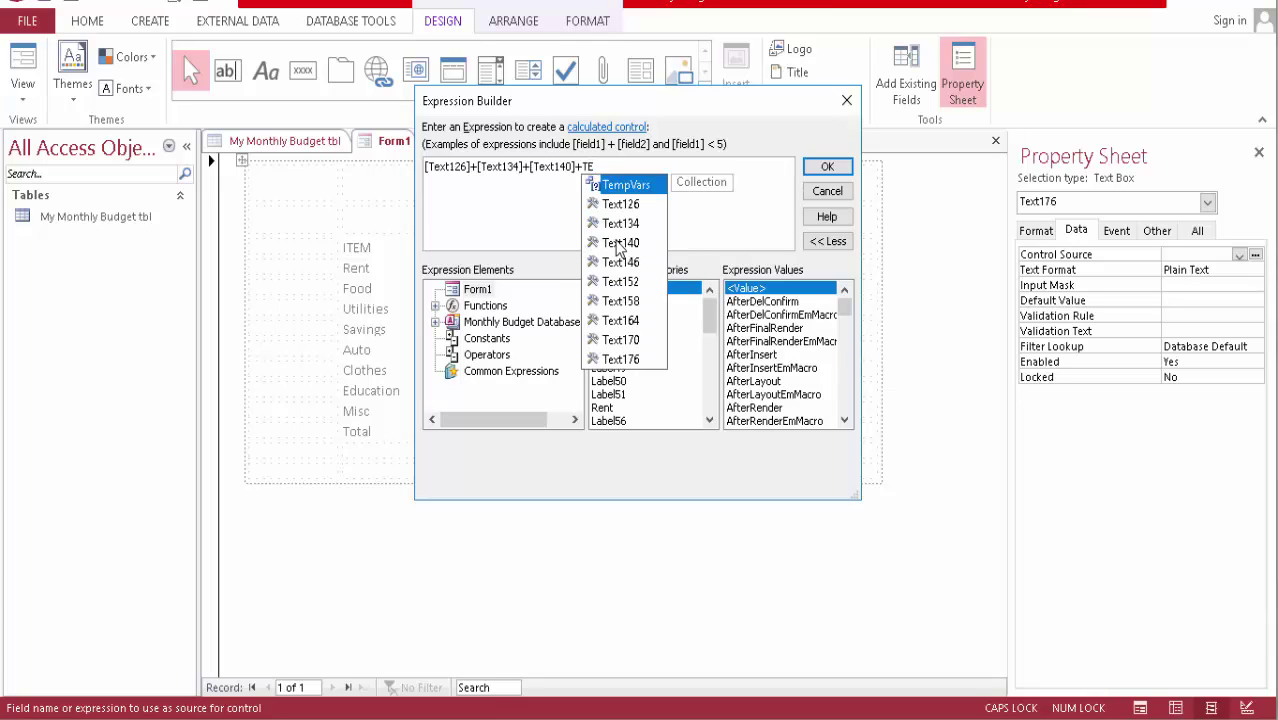
pyautogui.doubleClick(620, 262)
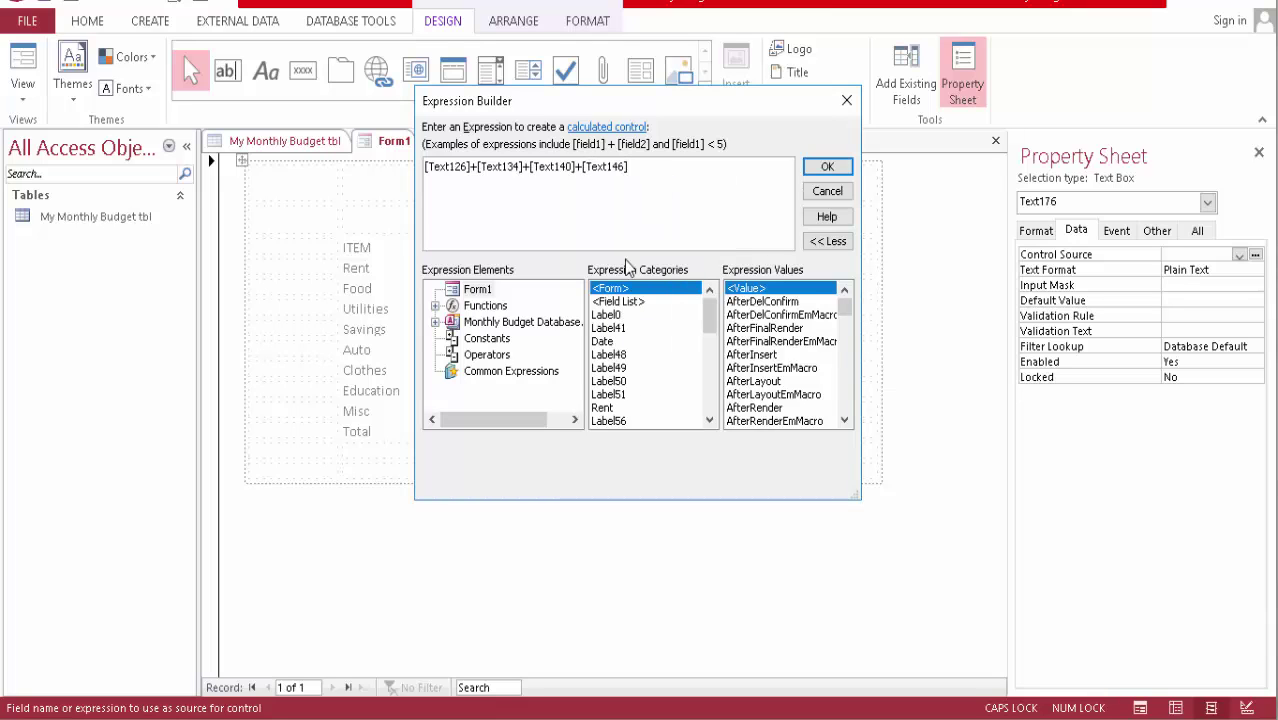
# - Extend the Total row's PERCENT expression with +[Text152]+[Text158]+[Text164]+[Text170] and accept it
pyautogui.write('+TE')
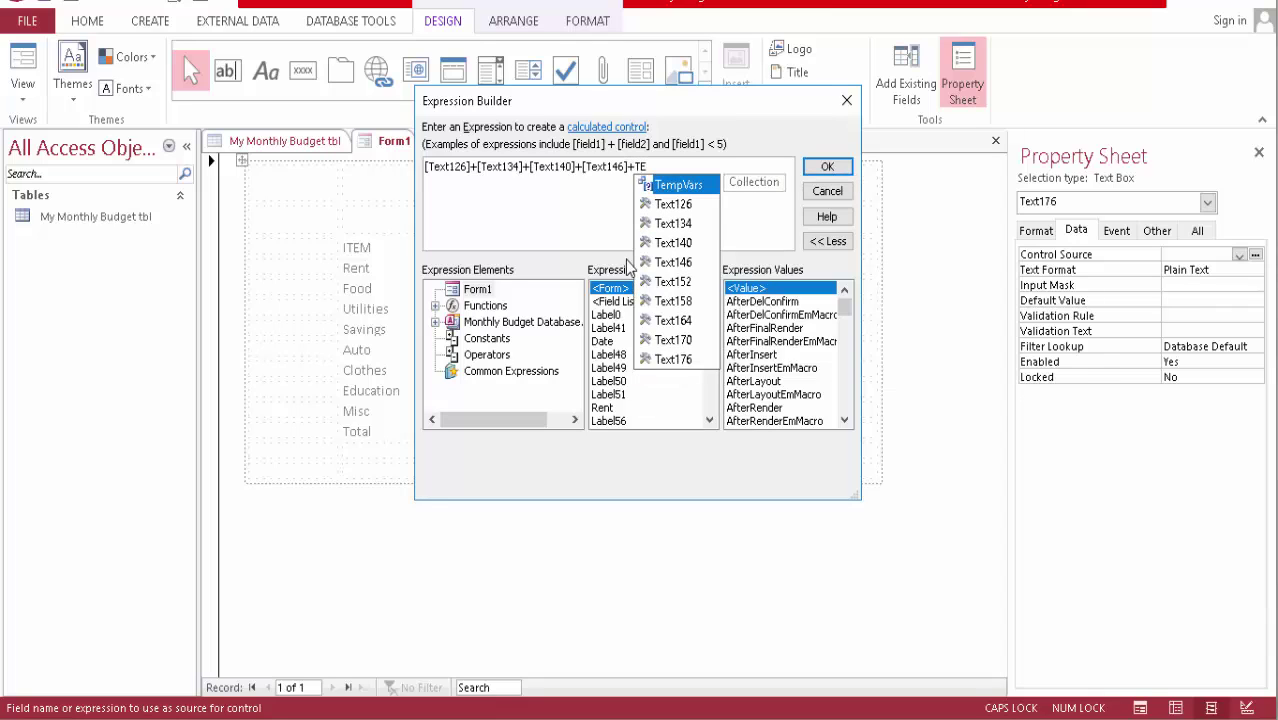
pyautogui.doubleClick(673, 282)
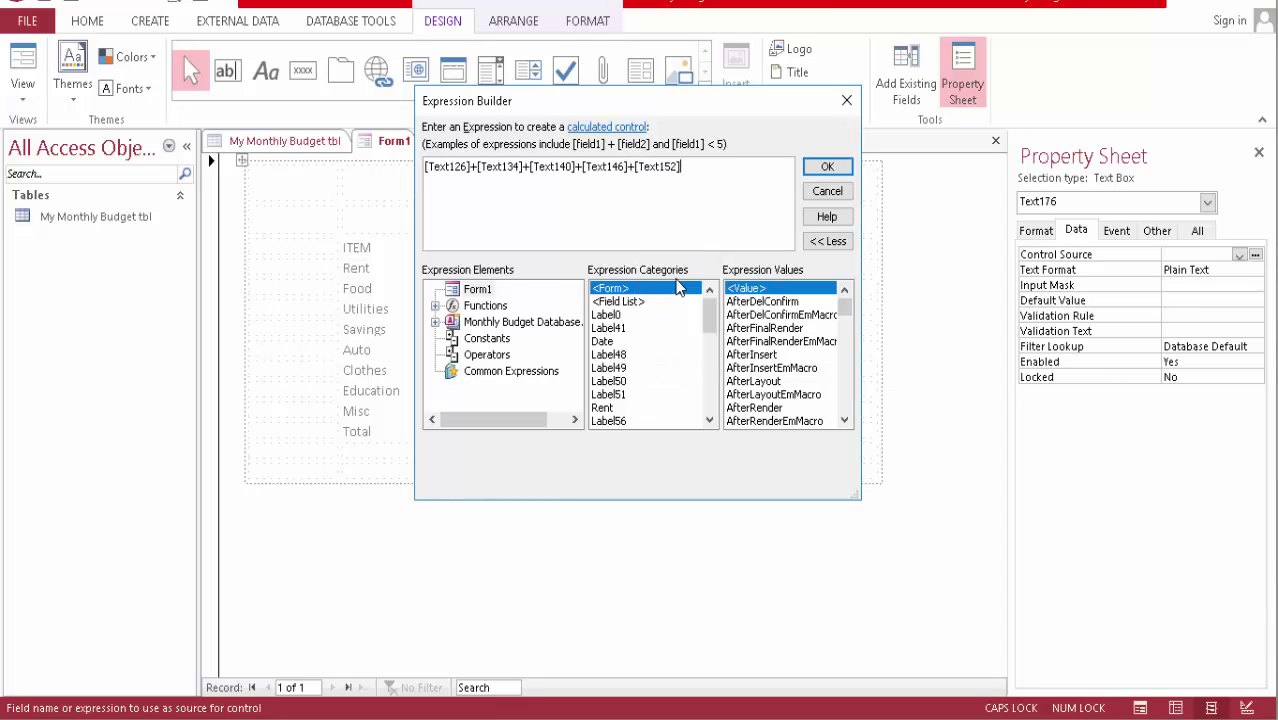
pyautogui.write('+TE')
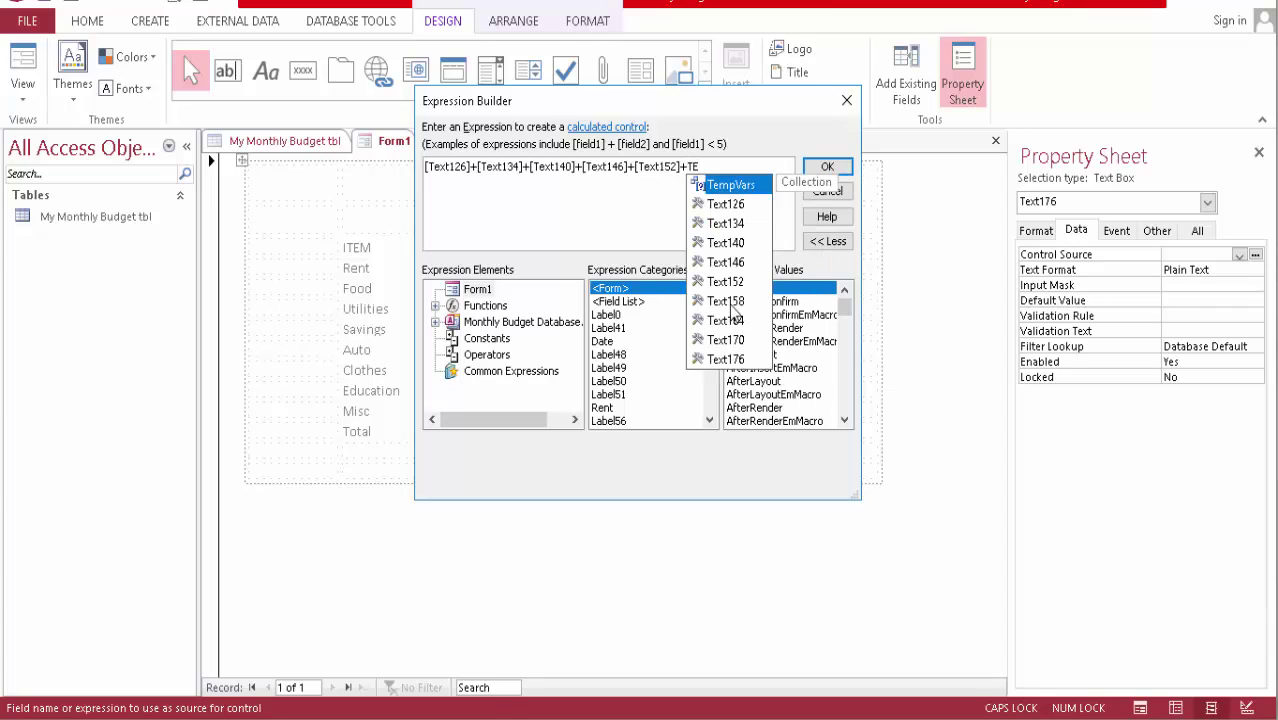
pyautogui.doubleClick(731, 302)
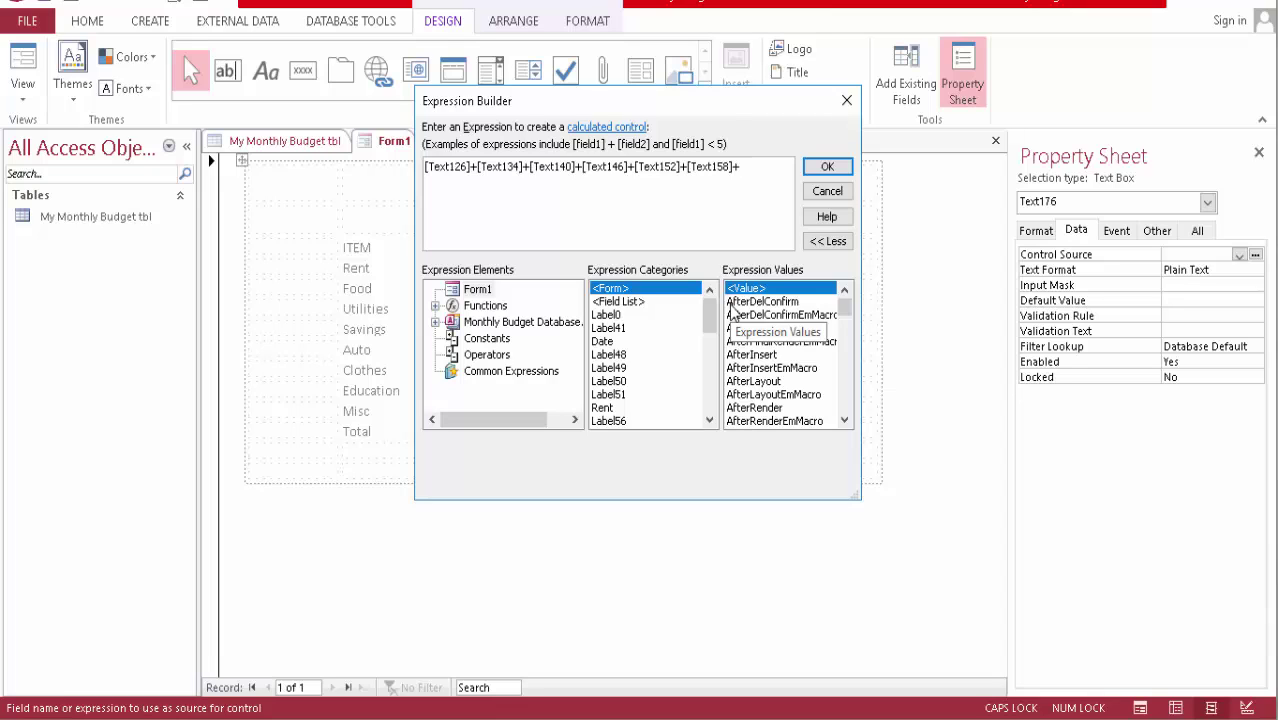
pyautogui.write('+')
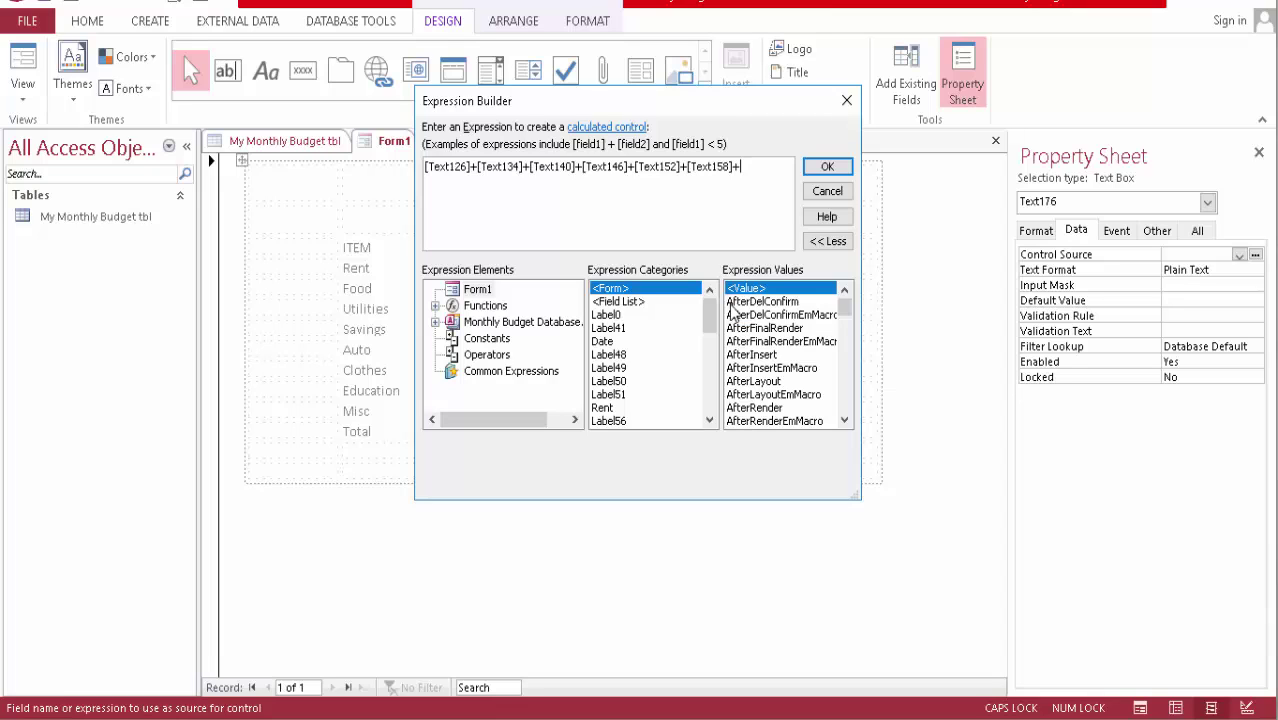
pyautogui.write('TE')
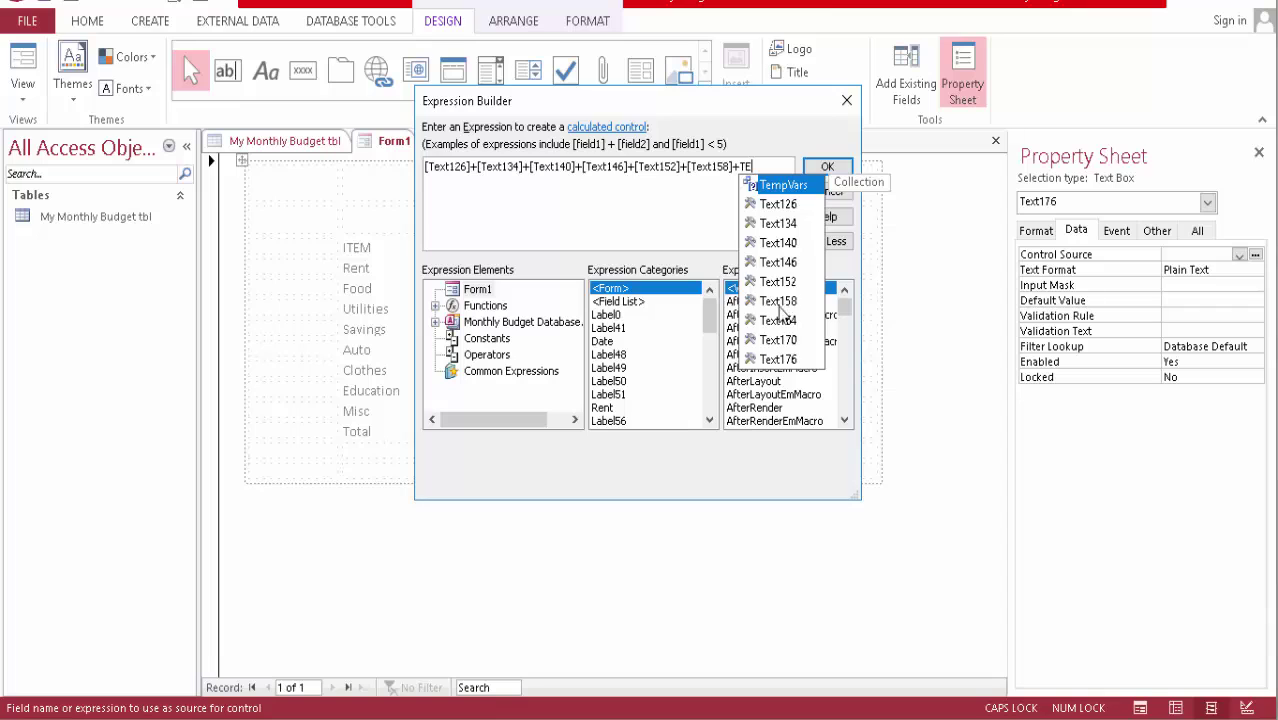
pyautogui.doubleClick(780, 320)
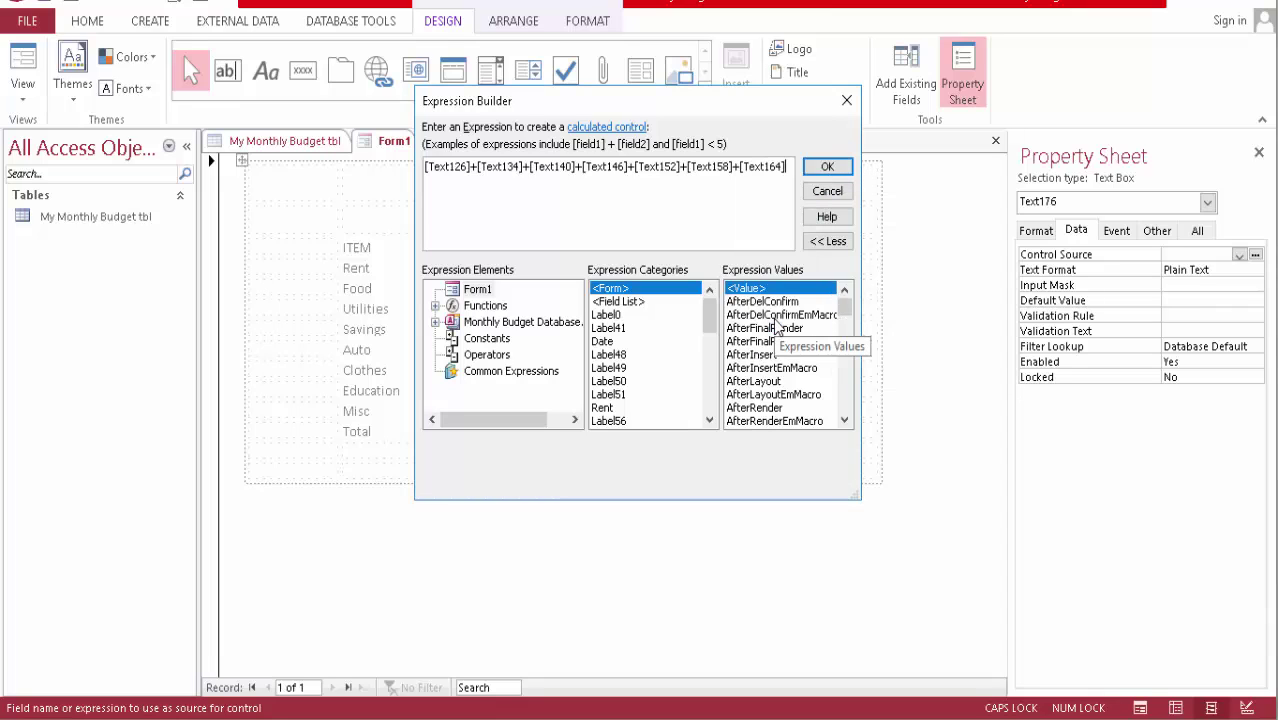
pyautogui.write('+F')
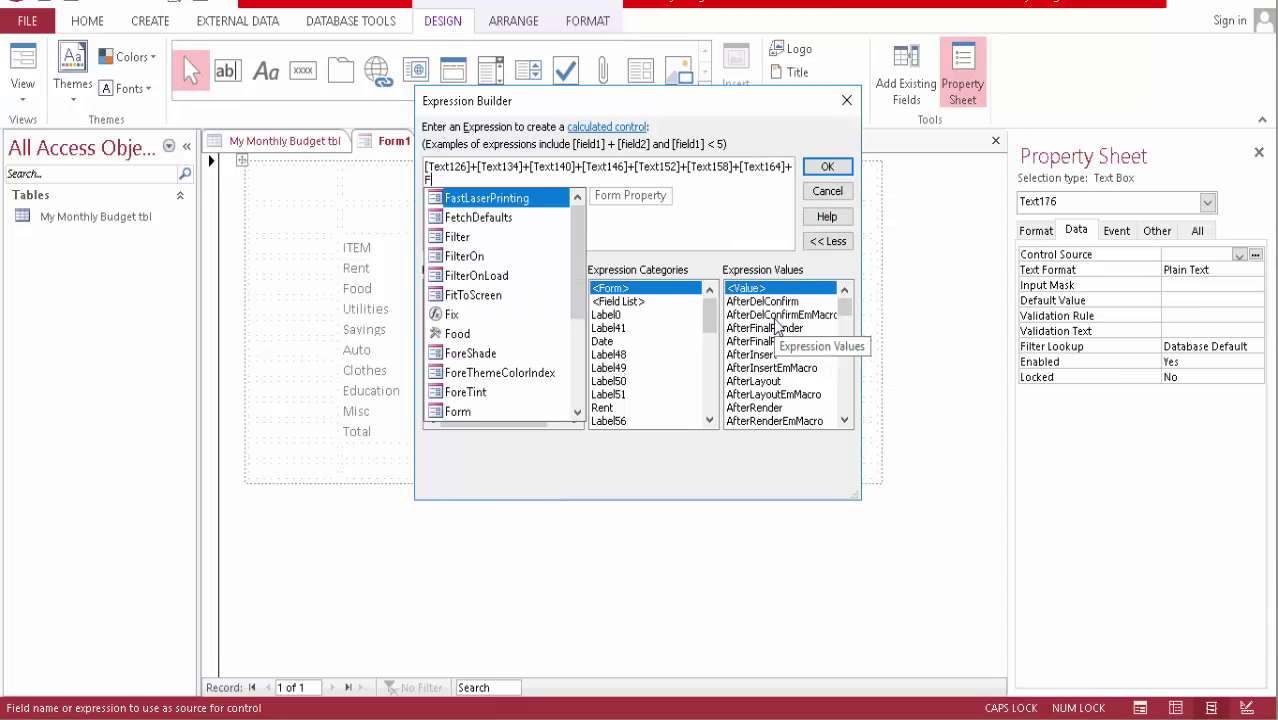
pyautogui.press('BackSpace')
pyautogui.write('TE')
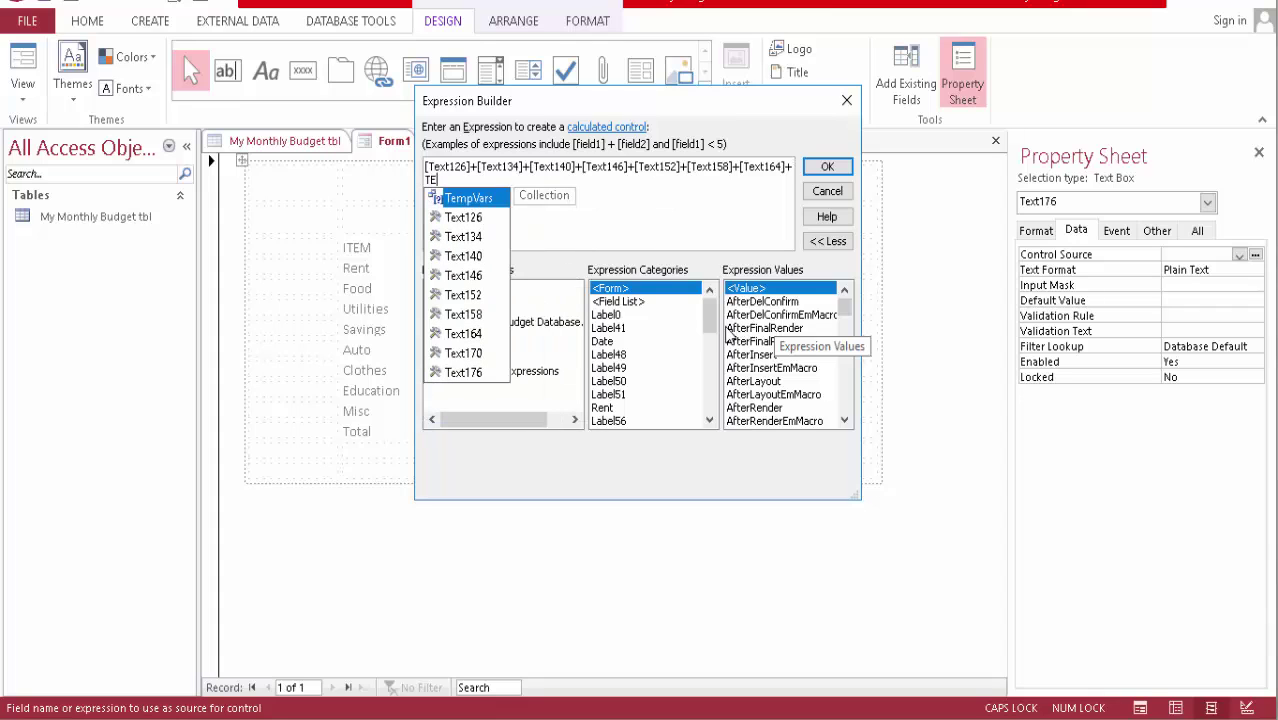
pyautogui.doubleClick(477, 356)
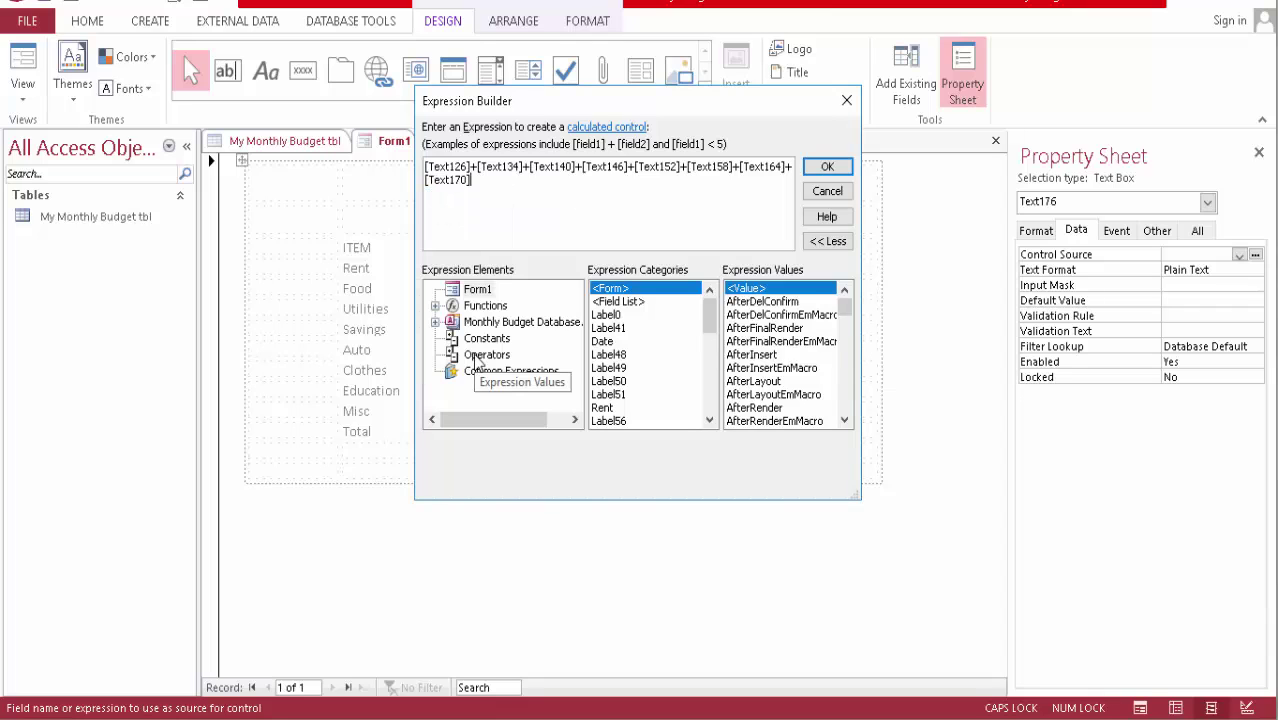
pyautogui.click(828, 166)
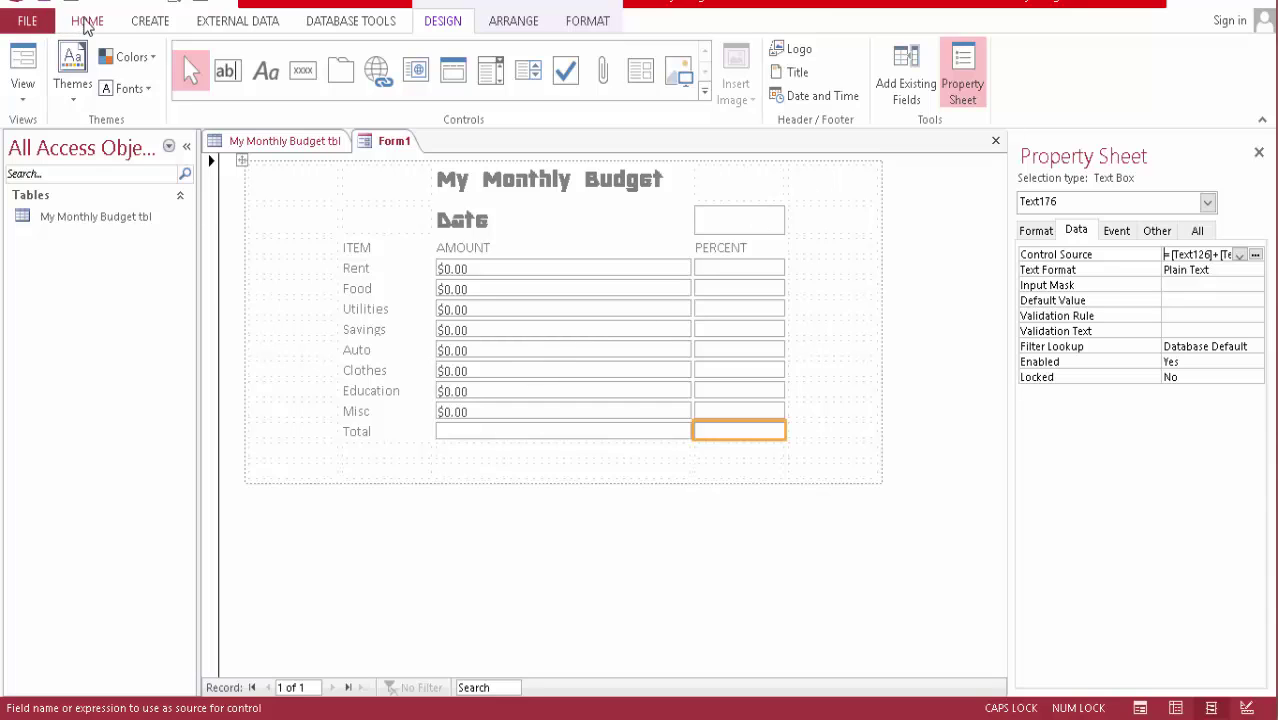
# - Open the form in Form View and set the Rent amount to $10.00
pyautogui.click(23, 57)
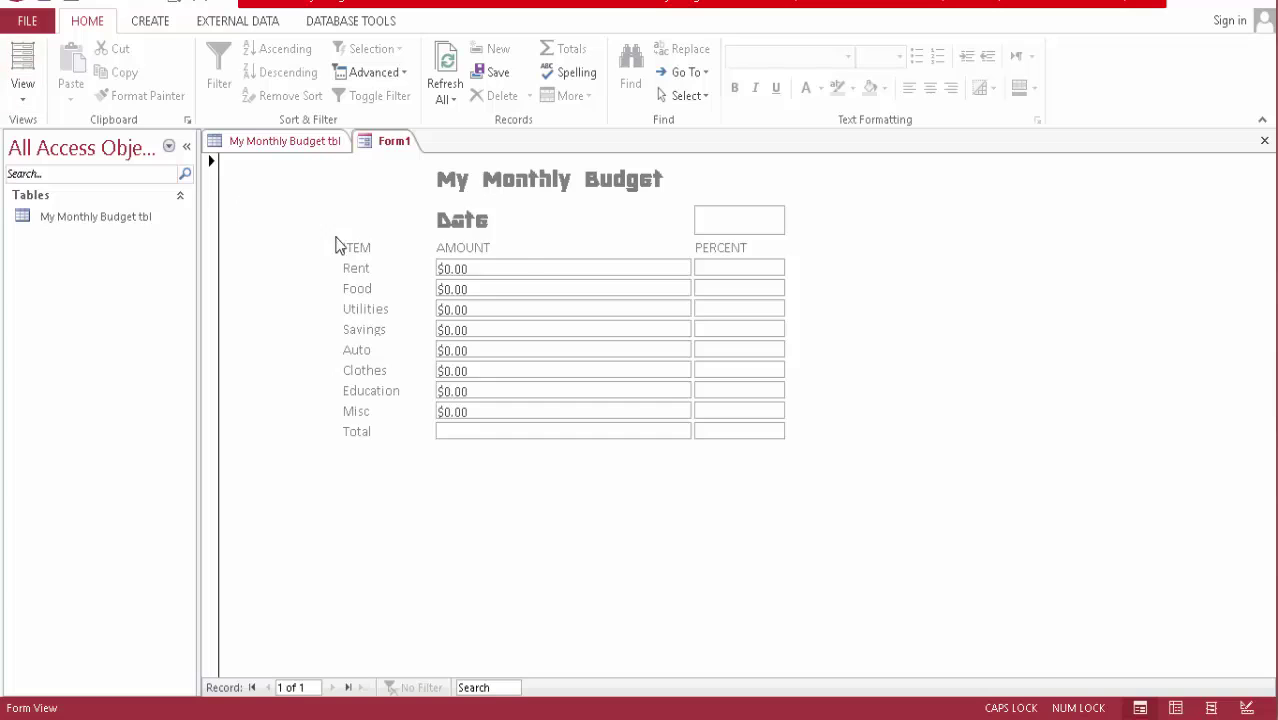
pyautogui.click(523, 268)
pyautogui.press('BackSpace')
pyautogui.press('BackSpace')
pyautogui.press('BackSpace')
pyautogui.press('BackSpace')
pyautogui.press('BackSpace')
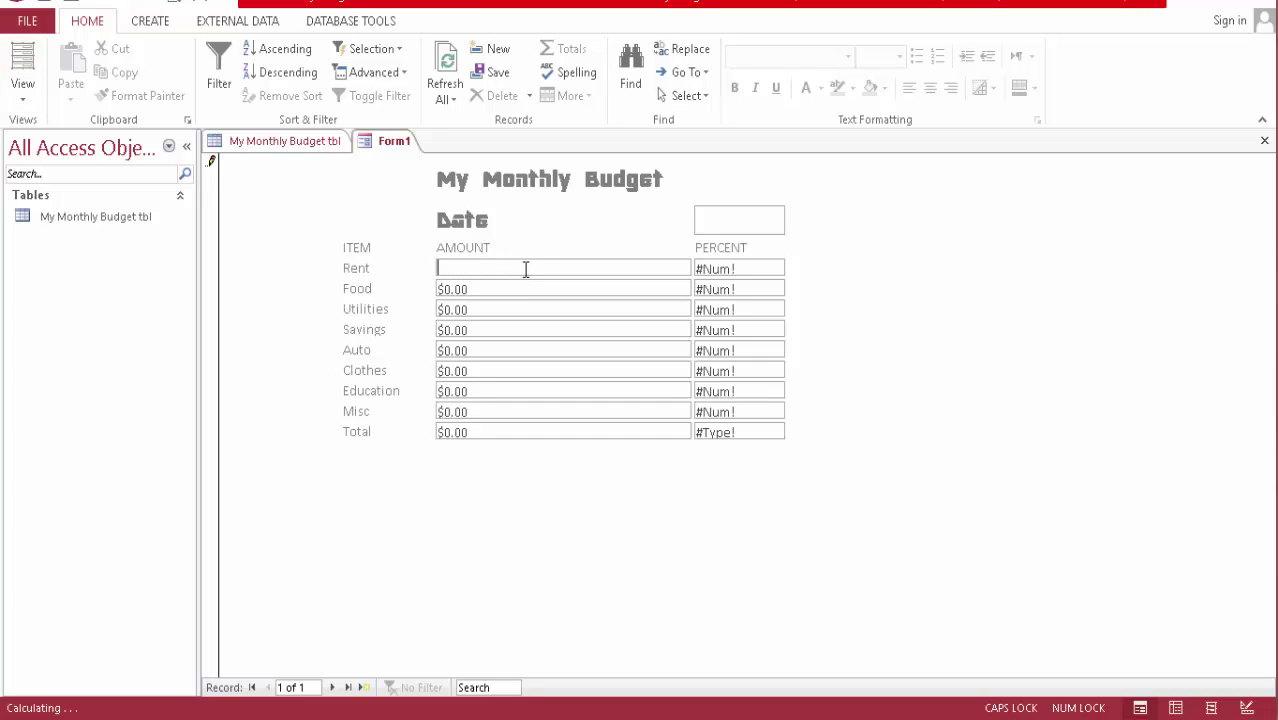
pyautogui.press('Tab')
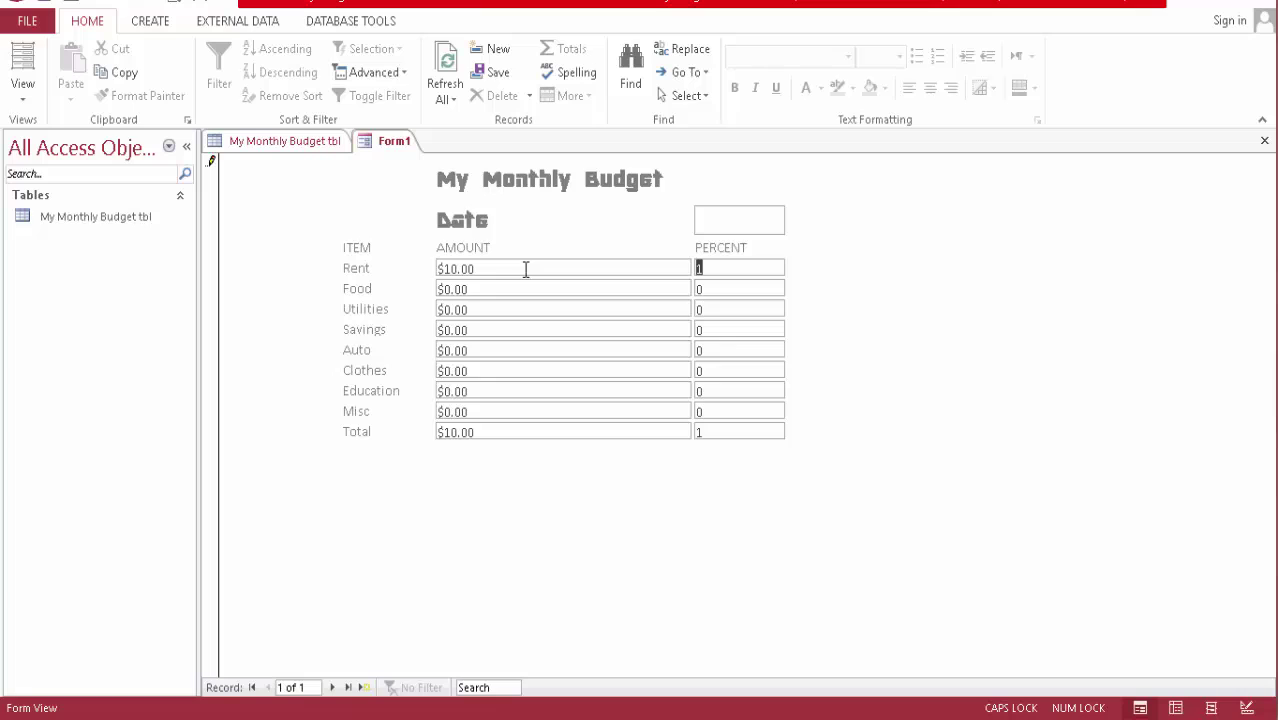
# - Set the Food amount to $20.00 and the Utilities amount to $10.00
pyautogui.hotkey('shift', 'Tab')
pyautogui.press('Tab')
pyautogui.press('Tab')
pyautogui.write('20')
pyautogui.press('Tab')
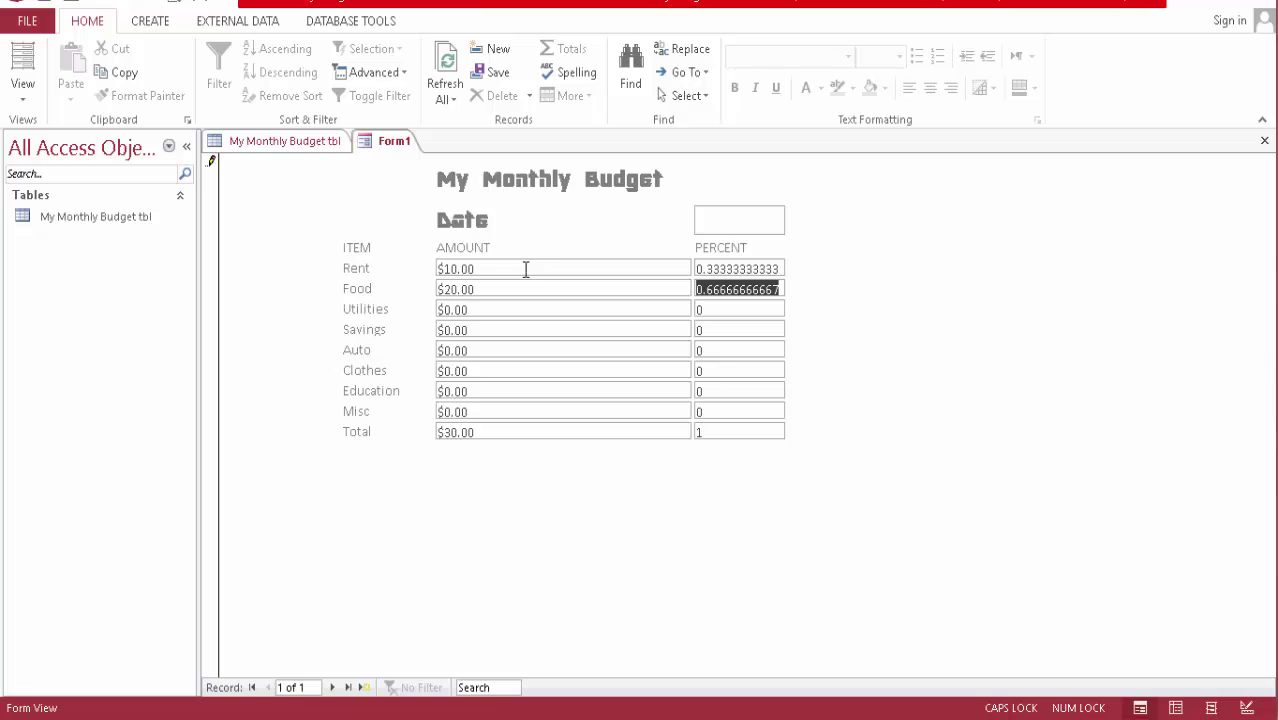
pyautogui.click(494, 311)
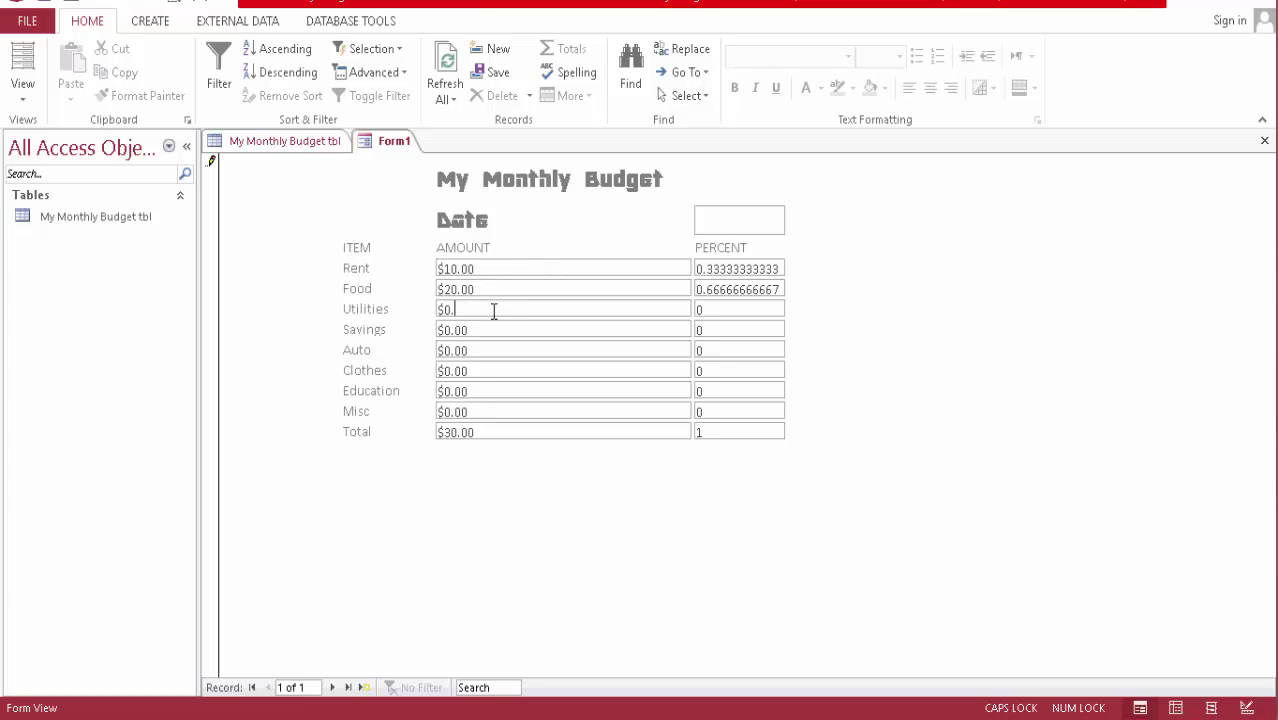
pyautogui.write('10')
pyautogui.press('Tab')
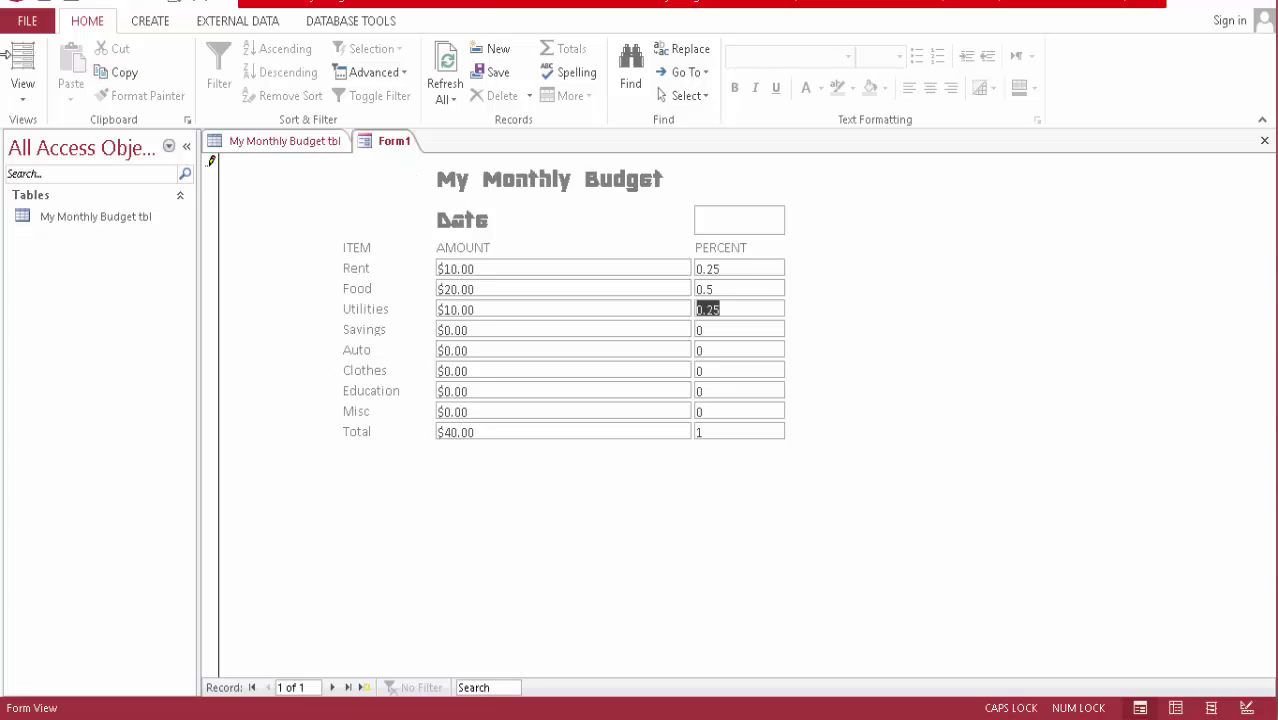
# - In Layout View, split the Date label's cell horizontally and move the label into the new cell beside the date box
pyautogui.click(14, 60)
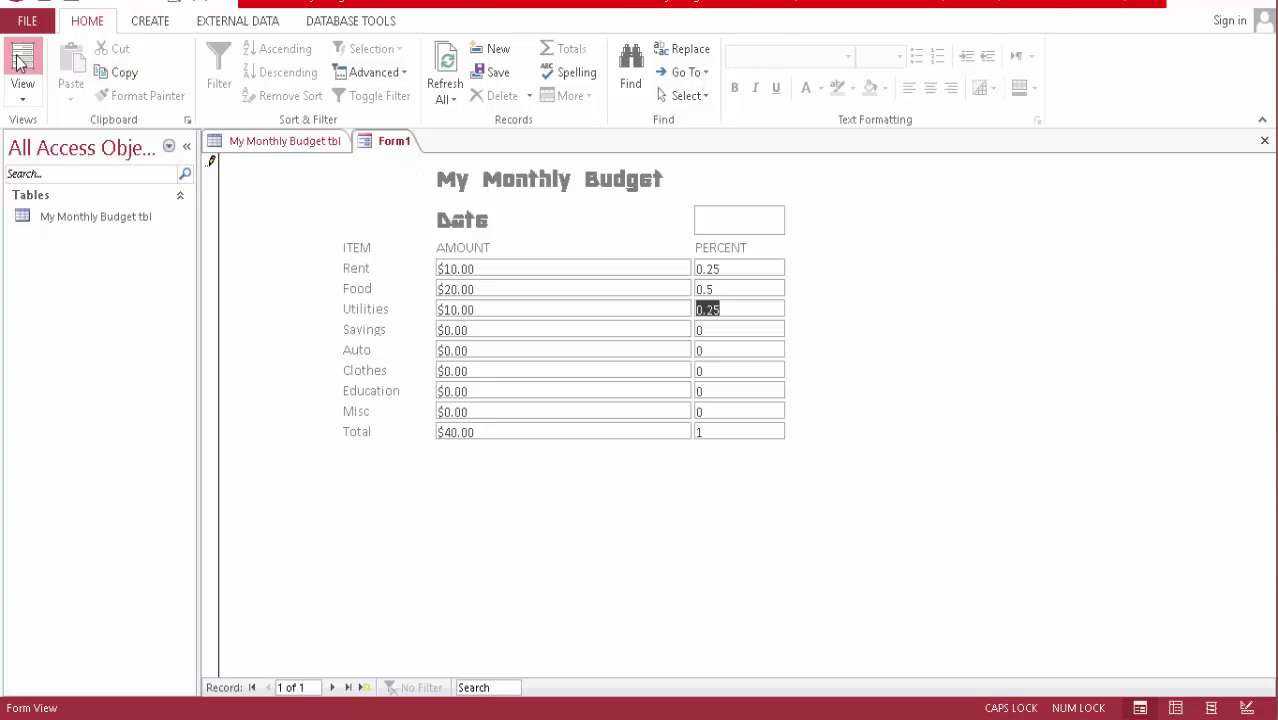
pyautogui.click(463, 220)
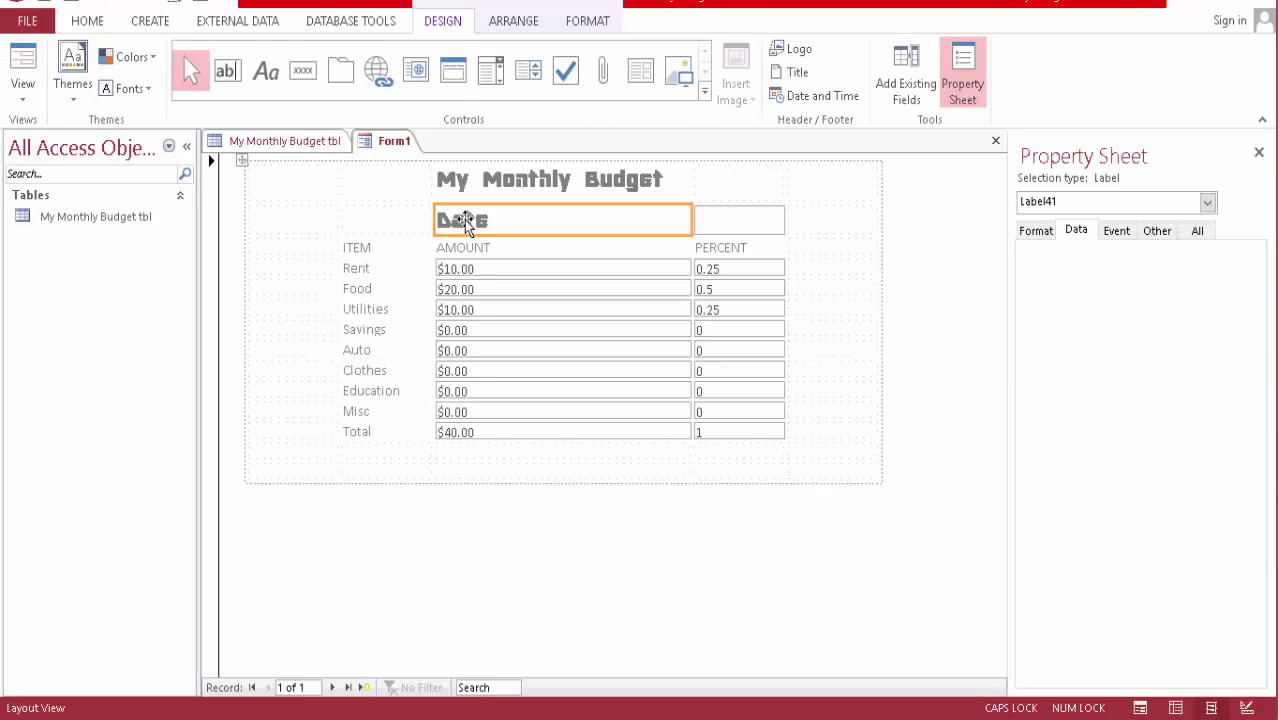
pyautogui.click(530, 24)
pyautogui.click(535, 75)
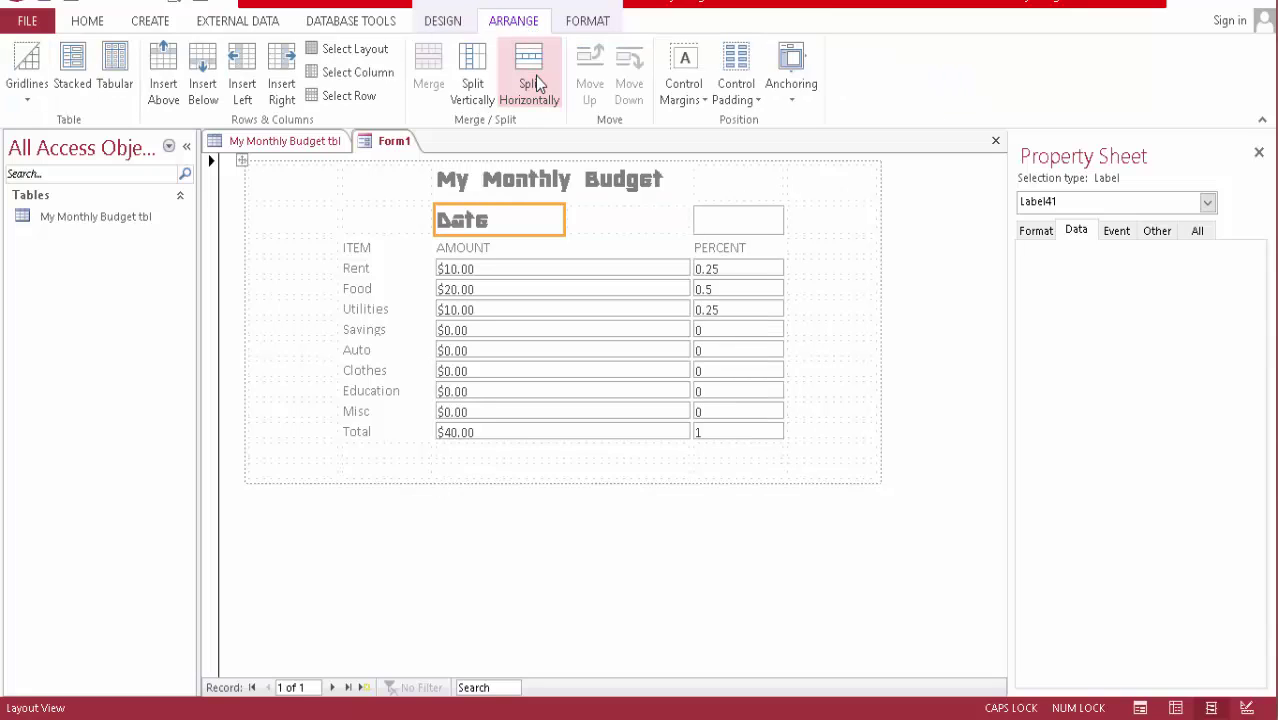
pyautogui.moveTo(490, 224); pyautogui.dragTo(592, 213)
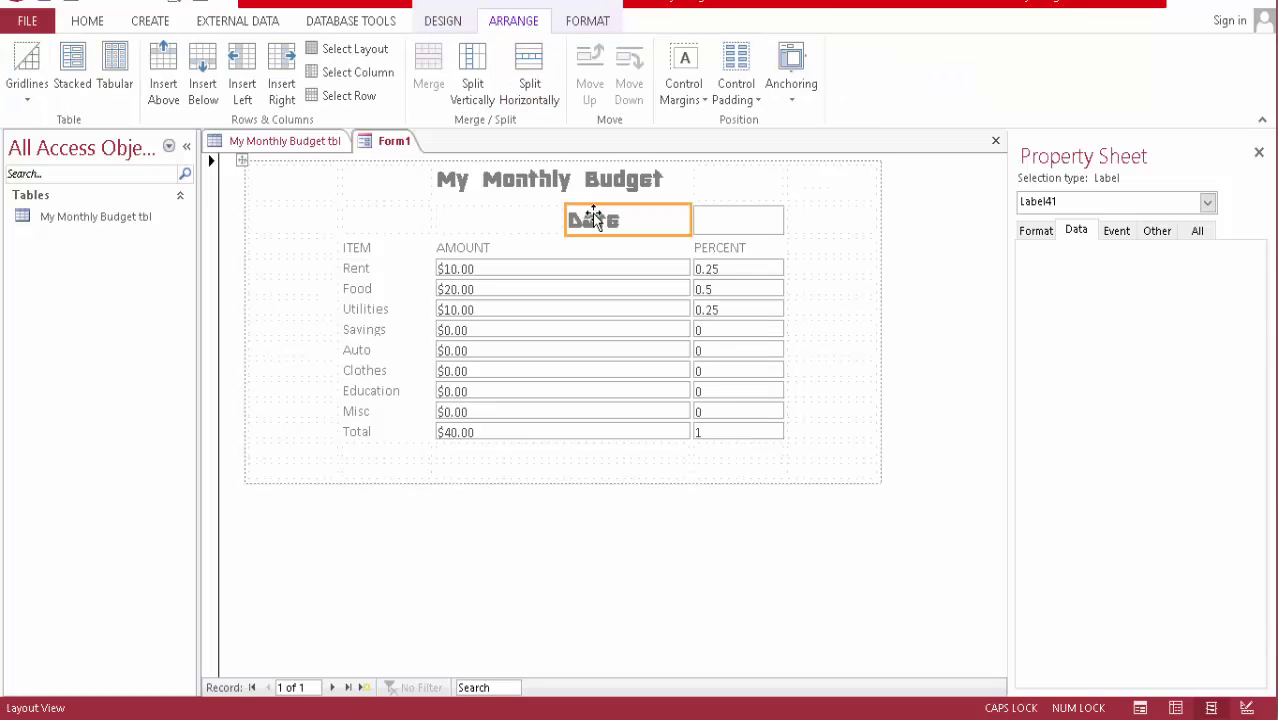
# - Clear the text of the Date label
pyautogui.click(91, 22)
pyautogui.click(848, 56)
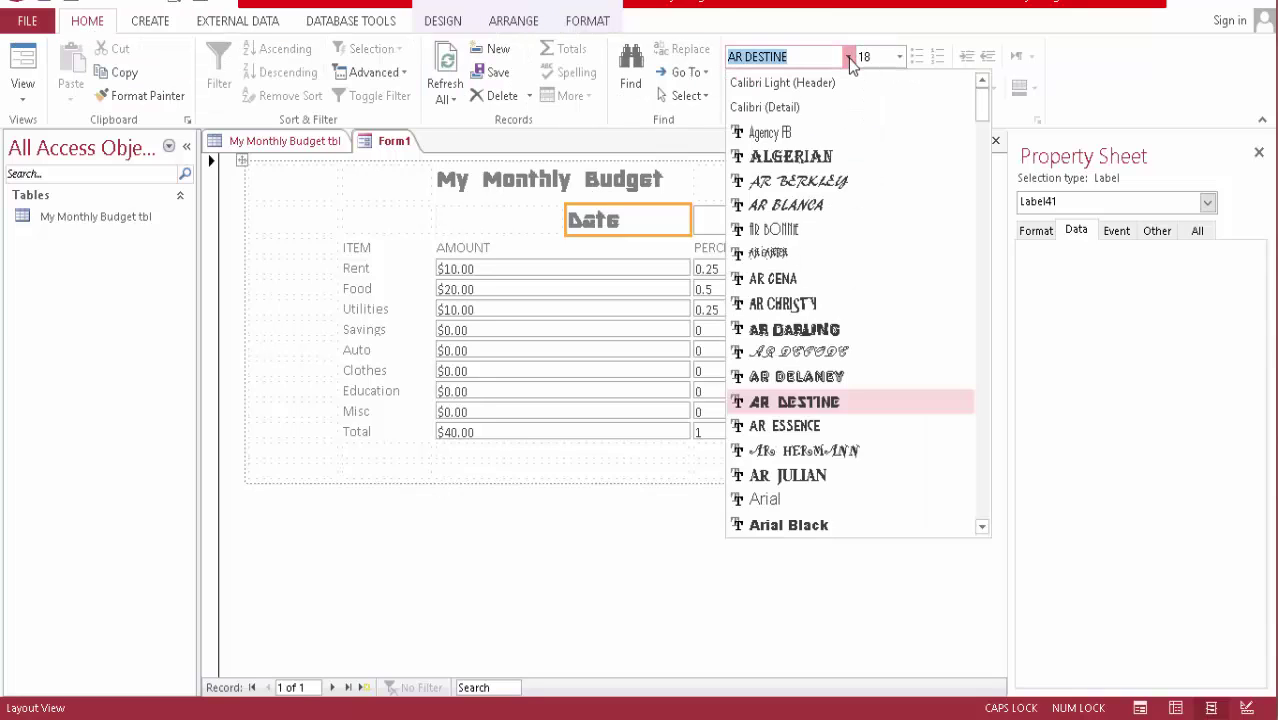
pyautogui.click(848, 56)
pyautogui.write('Time')
pyautogui.press('BackSpace')
pyautogui.press('BackSpace')
pyautogui.press('BackSpace')
pyautogui.press('BackSpace')
pyautogui.press('BackSpace')
pyautogui.press('BackSpace')
pyautogui.press('BackSpace')
pyautogui.press('BackSpace')
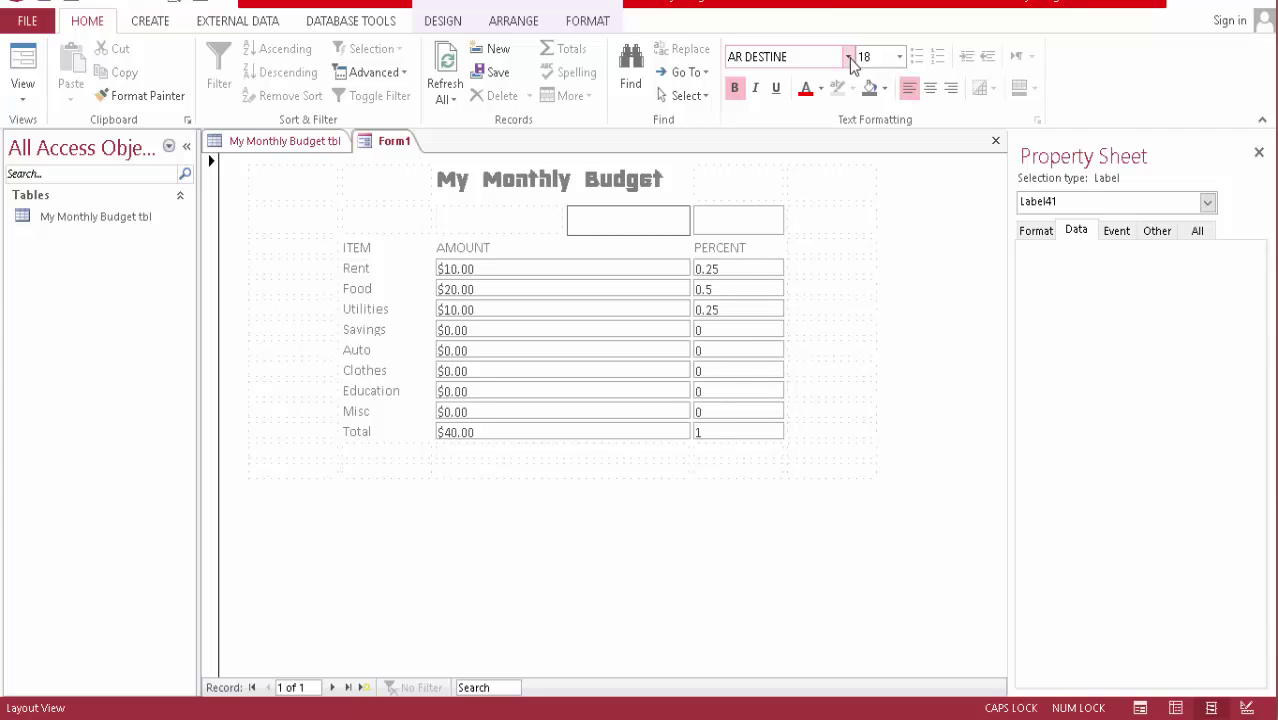
# - Set the font of the emptied date label to Times New Roman
pyautogui.click(848, 57)
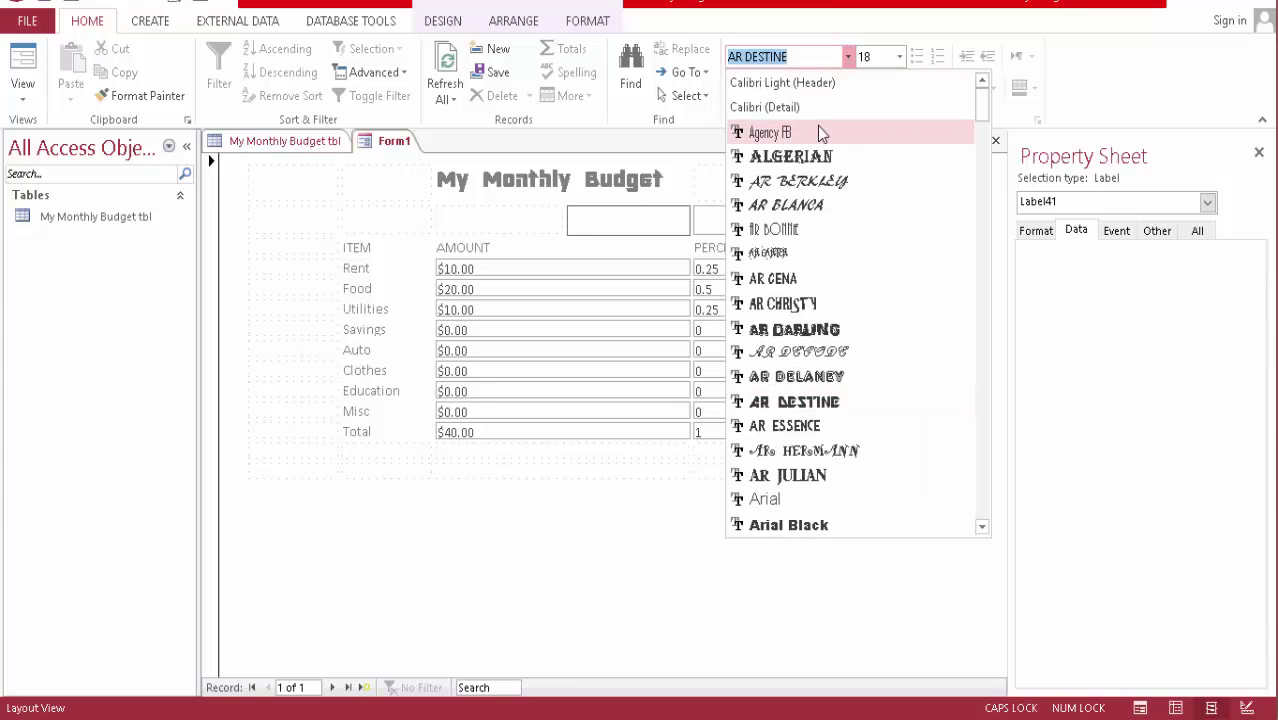
pyautogui.write('Times New Roman')
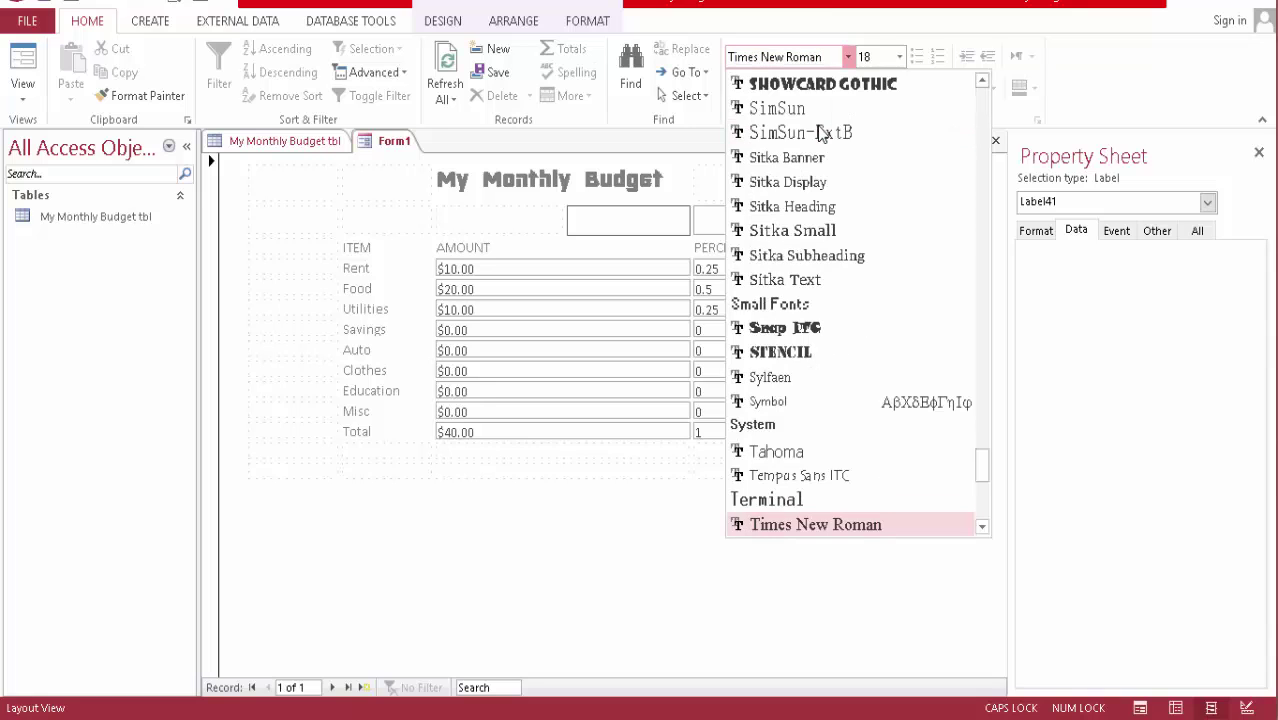
pyautogui.press('Return')
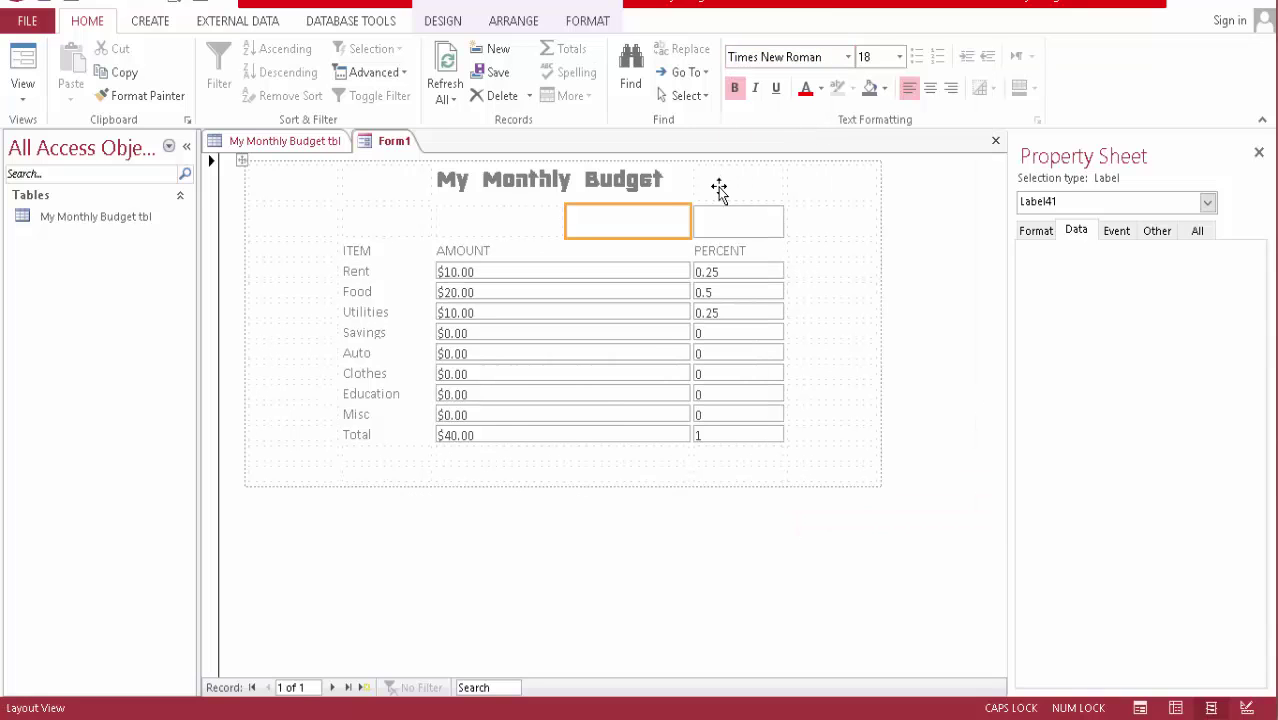
# - Enter DATE as the text of the label beside the date box
pyautogui.click(657, 216)
pyautogui.write('dA')
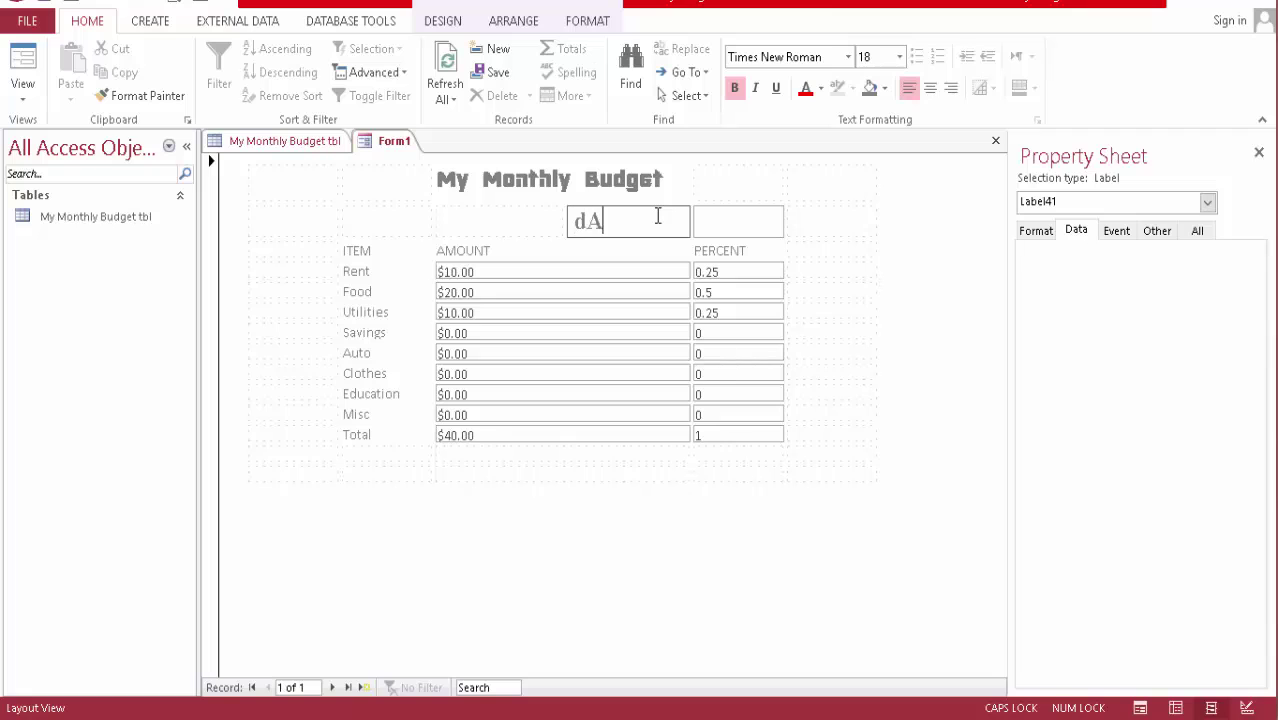
pyautogui.press('BackSpace')
pyautogui.press('BackSpace')
pyautogui.write('DATE')
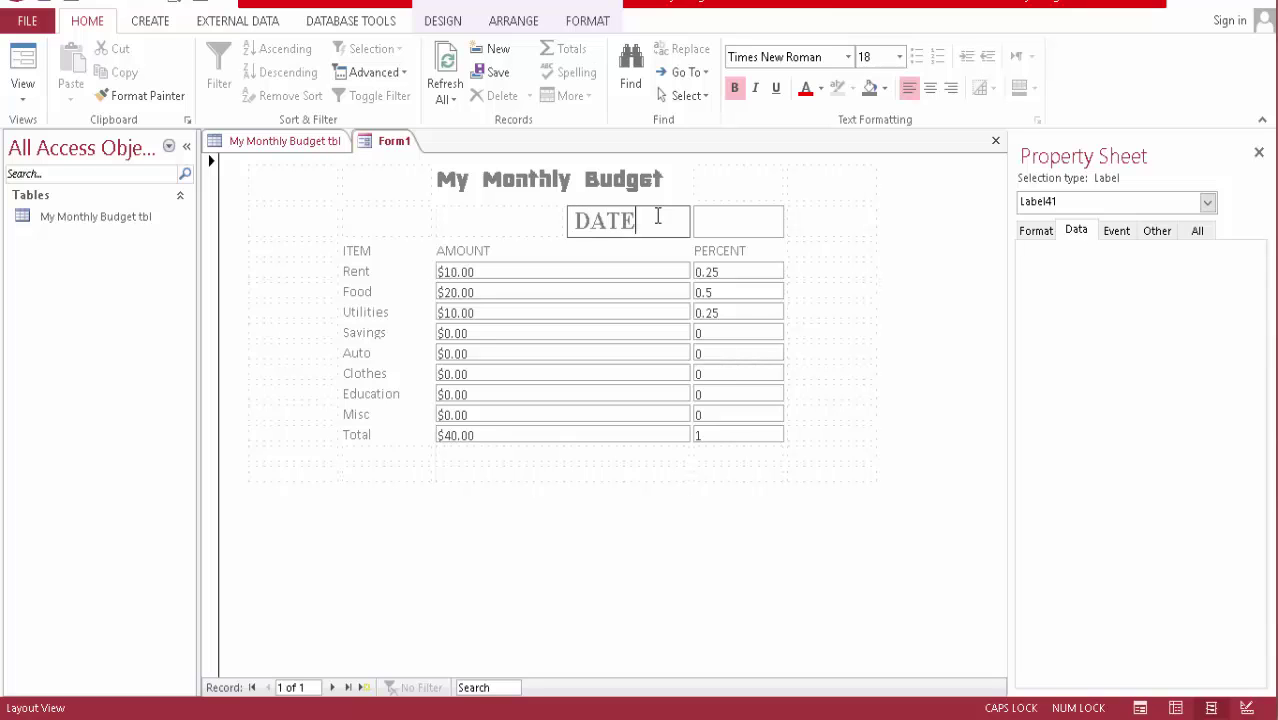
pyautogui.click(862, 252)
# - Set the DATE label's font size to 12 and reduce the height of its row
pyautogui.click(622, 210)
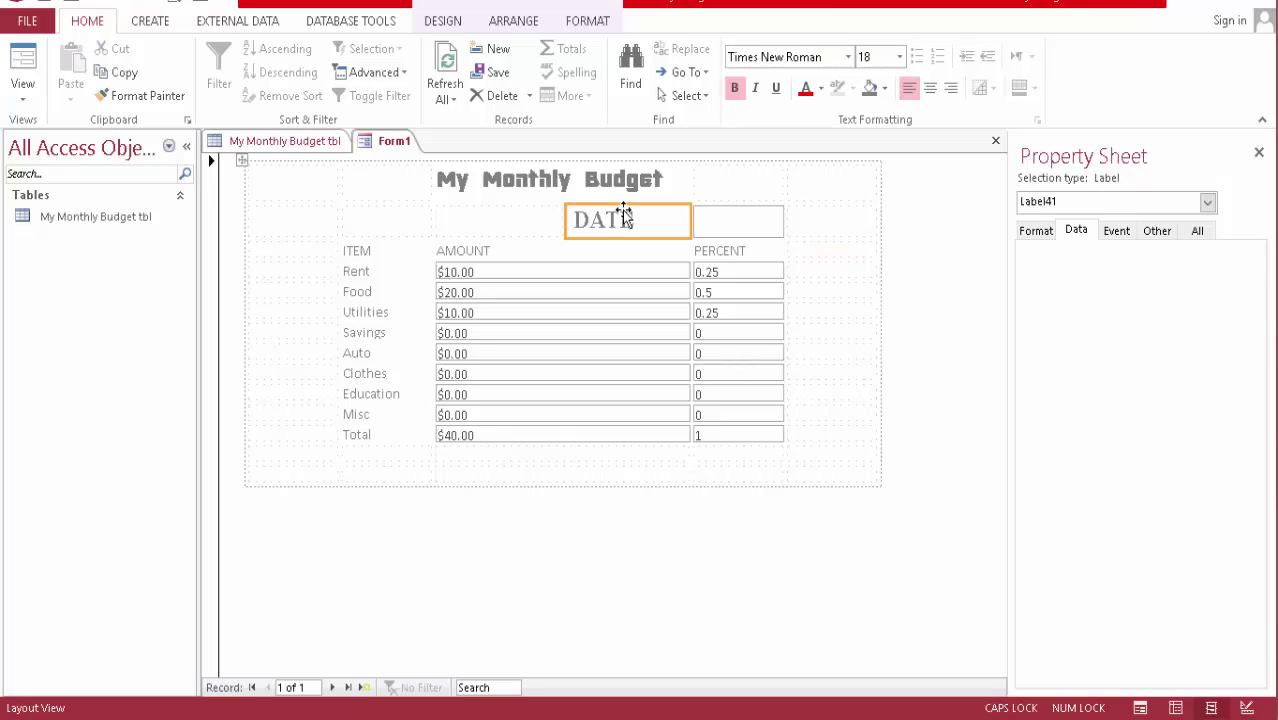
pyautogui.click(900, 58)
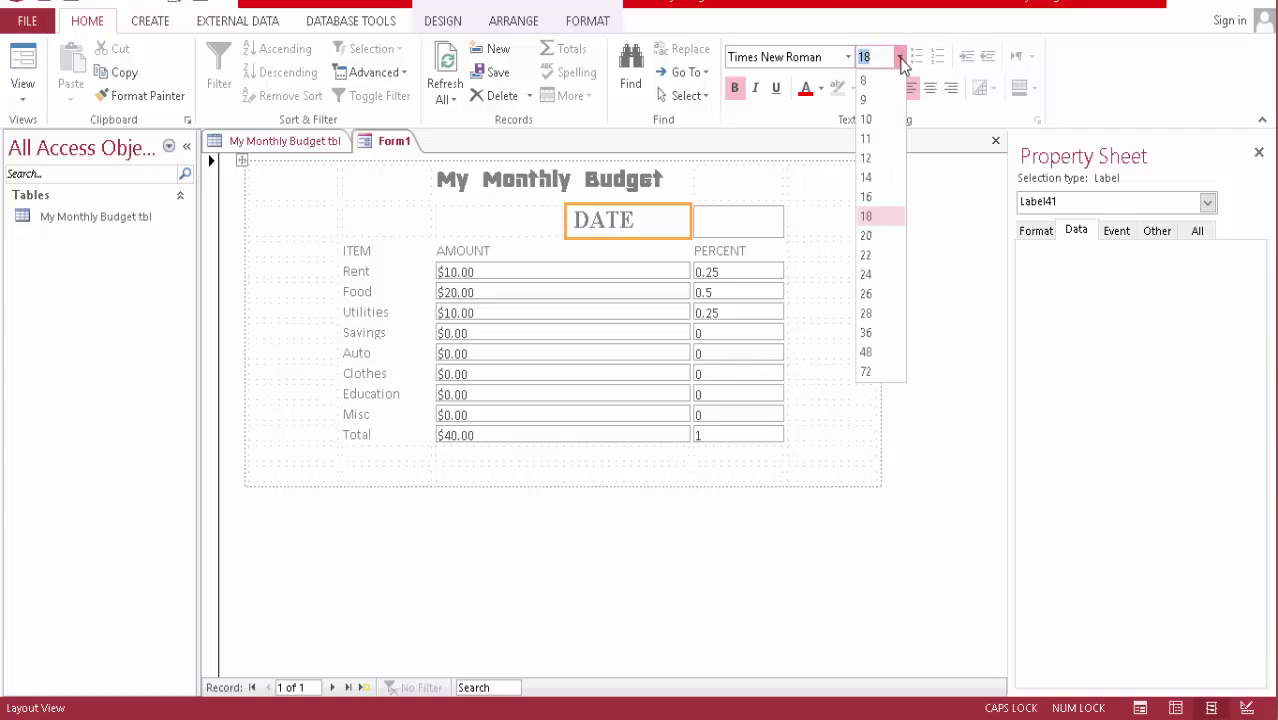
pyautogui.click(868, 158)
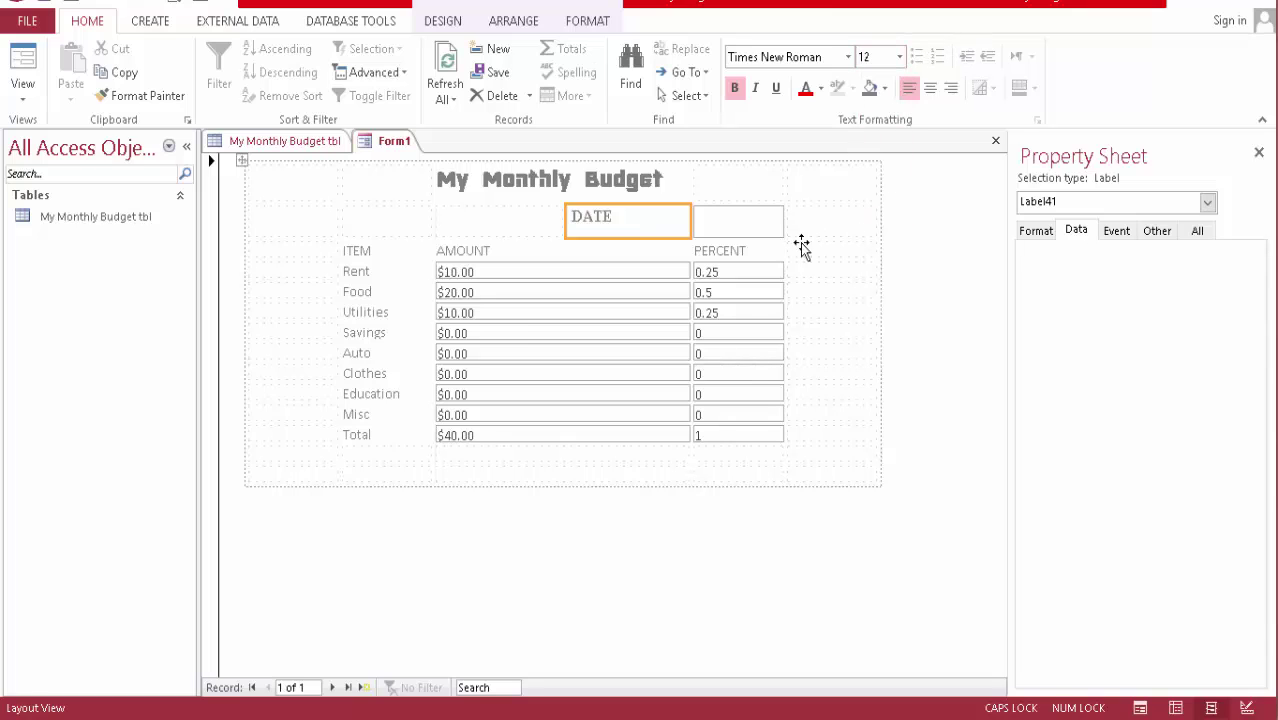
pyautogui.moveTo(662, 234); pyautogui.dragTo(661, 229)
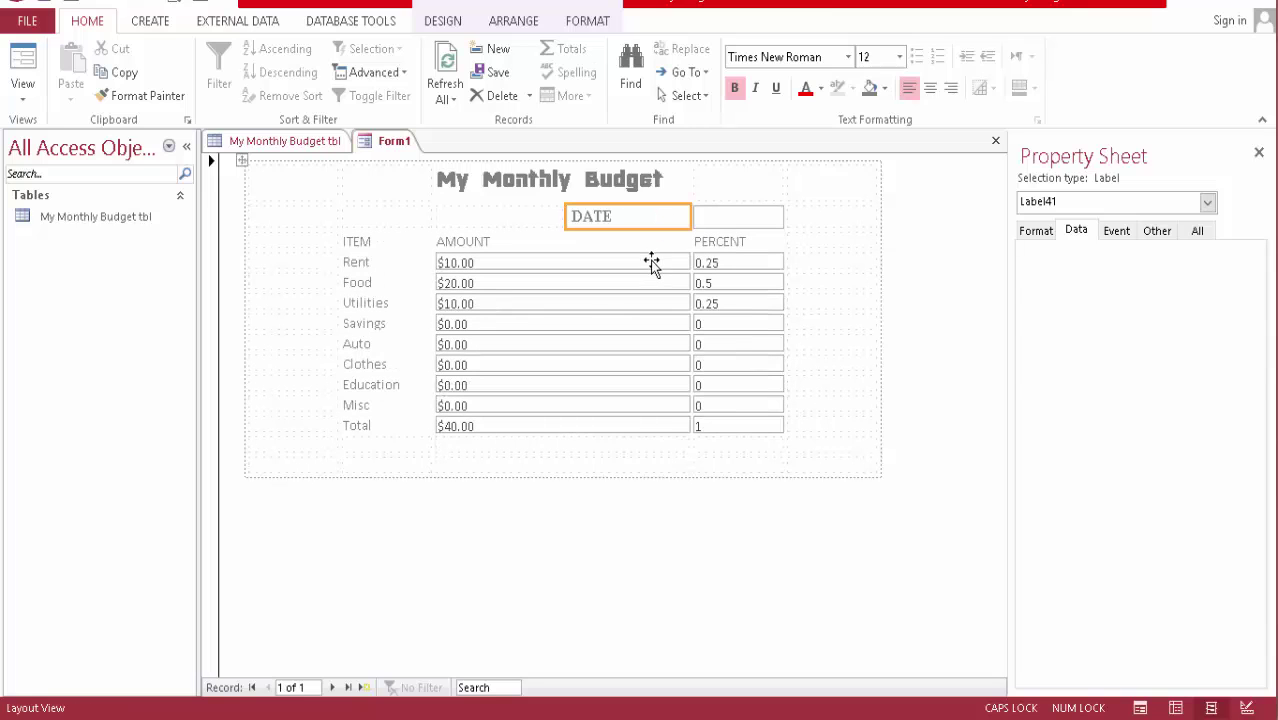
# - Make the budget rows between Rent and Total slightly taller by enlarging their AMOUNT boxes one after another
pyautogui.click(652, 262)
pyautogui.moveTo(648, 273); pyautogui.dragTo(617, 459)
pyautogui.click(647, 289)
pyautogui.click(640, 312)
pyautogui.click(636, 338)
pyautogui.click(633, 357)
pyautogui.click(631, 377)
pyautogui.click(624, 400)
pyautogui.click(619, 426)
pyautogui.click(616, 449)
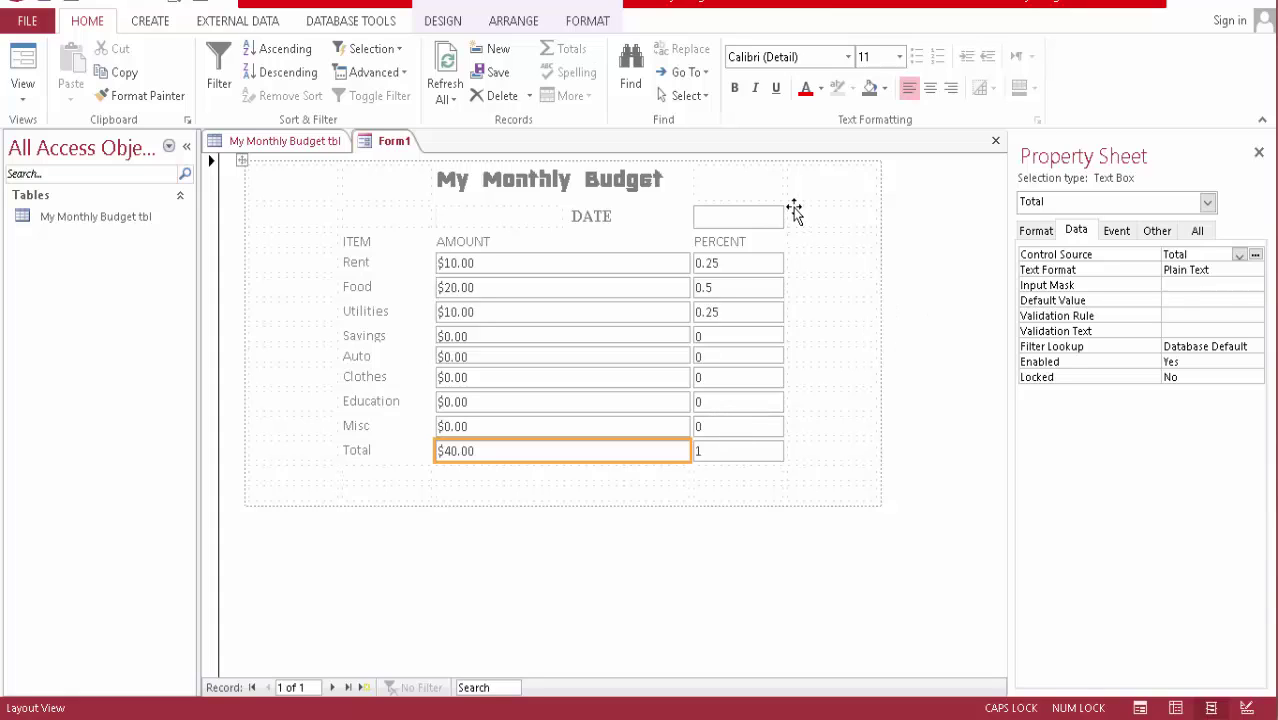
# - Right-align the DATE label and move it into the half of its horizontally split cell nearest the date box
pyautogui.click(621, 215)
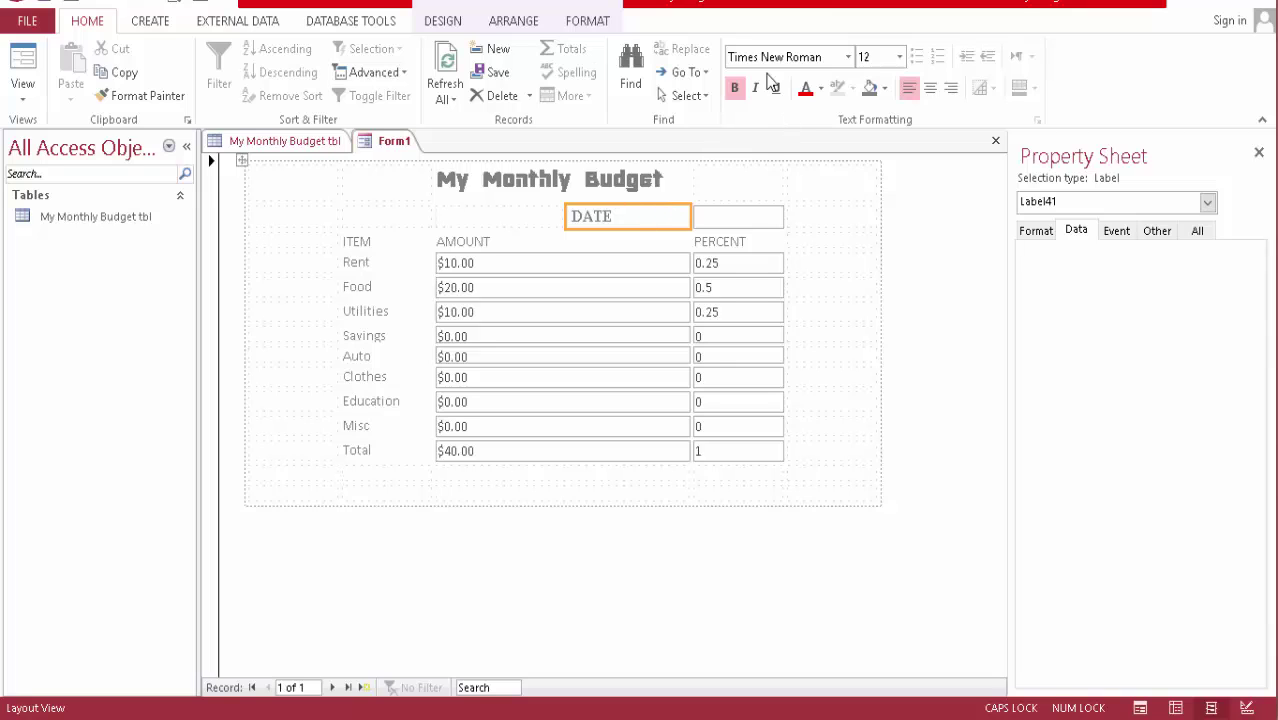
pyautogui.click(951, 90)
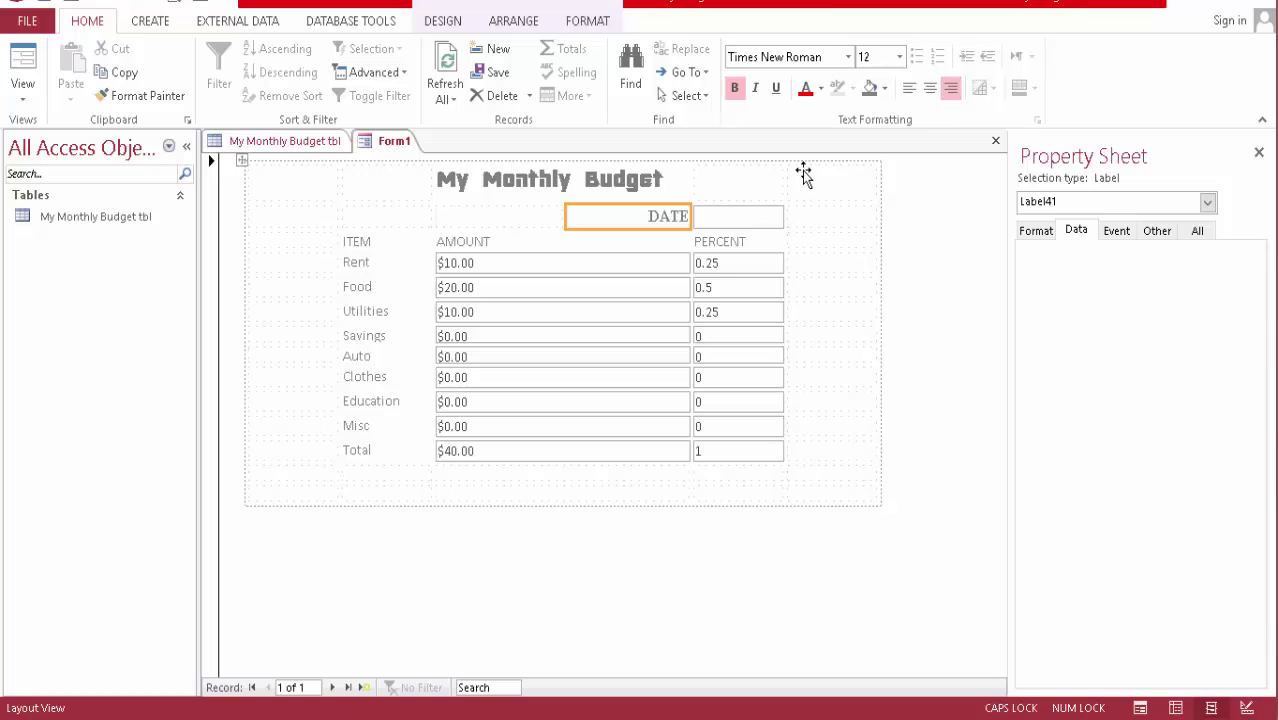
pyautogui.click(516, 21)
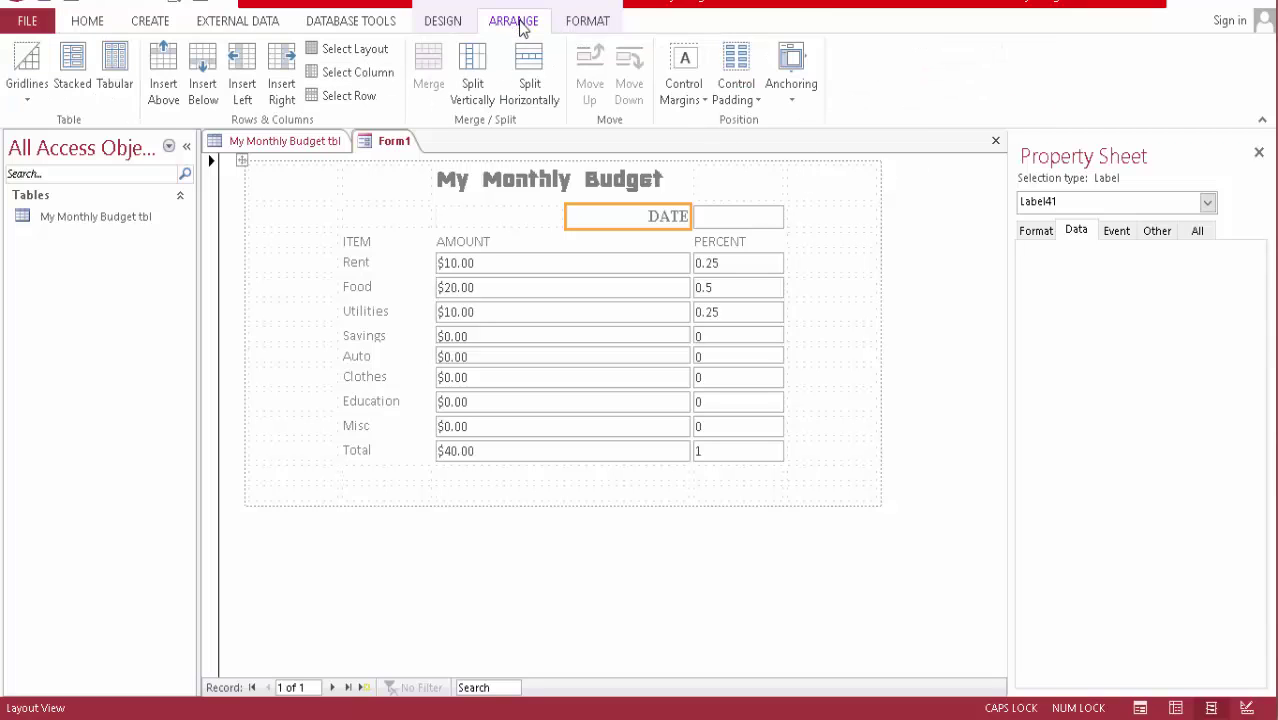
pyautogui.click(533, 72)
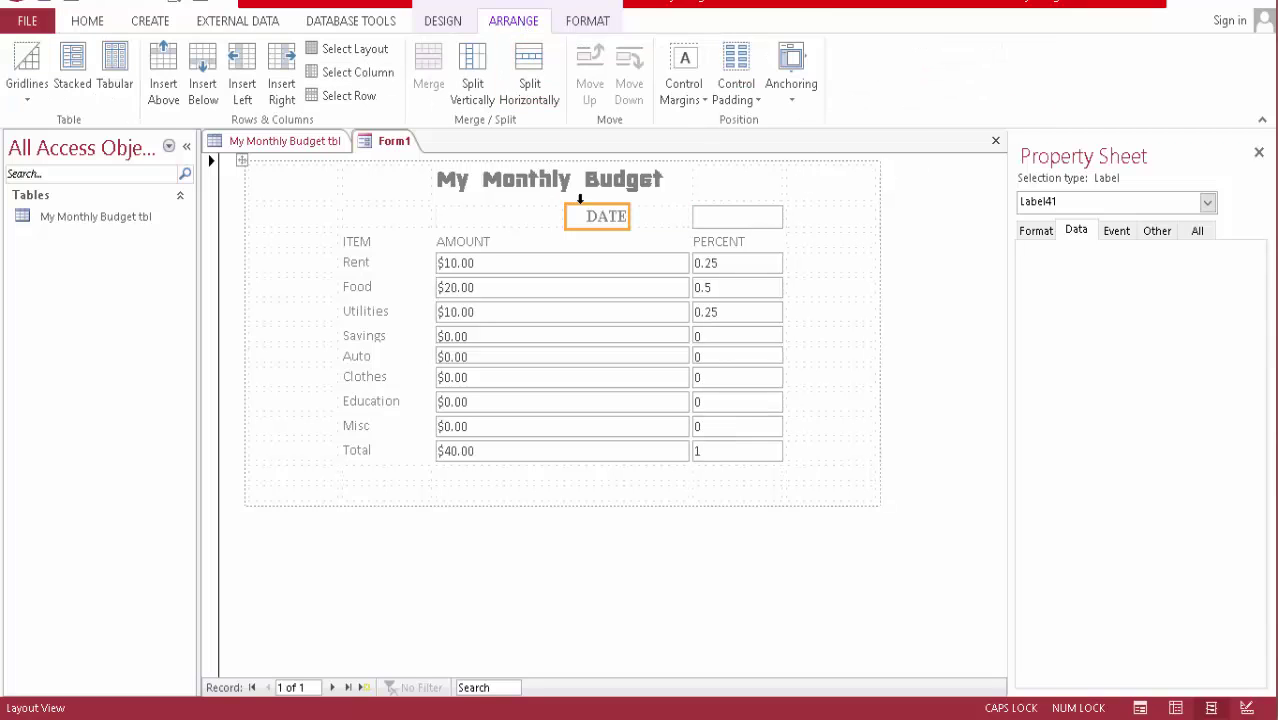
pyautogui.moveTo(609, 217); pyautogui.dragTo(645, 217)
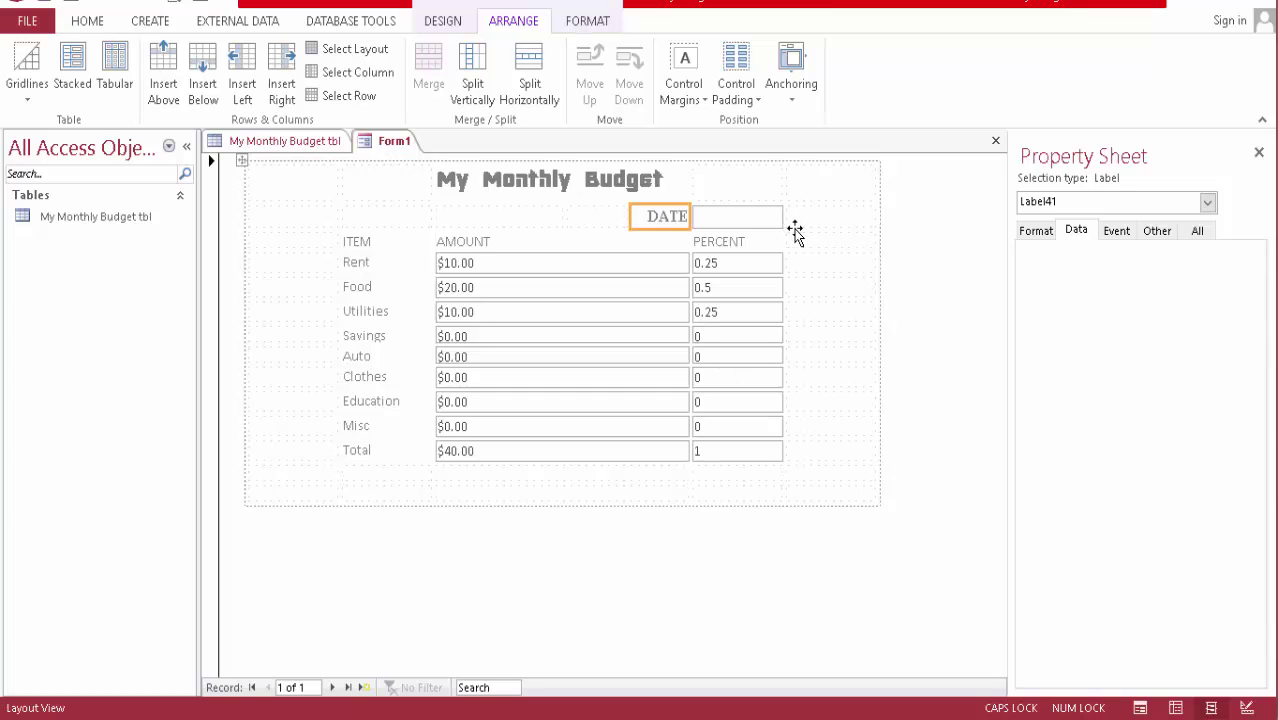
# - Insert a blank row between Rent and Food and check the form in Form View before returning to Layout View
pyautogui.moveTo(793, 237); pyautogui.dragTo(613, 288)
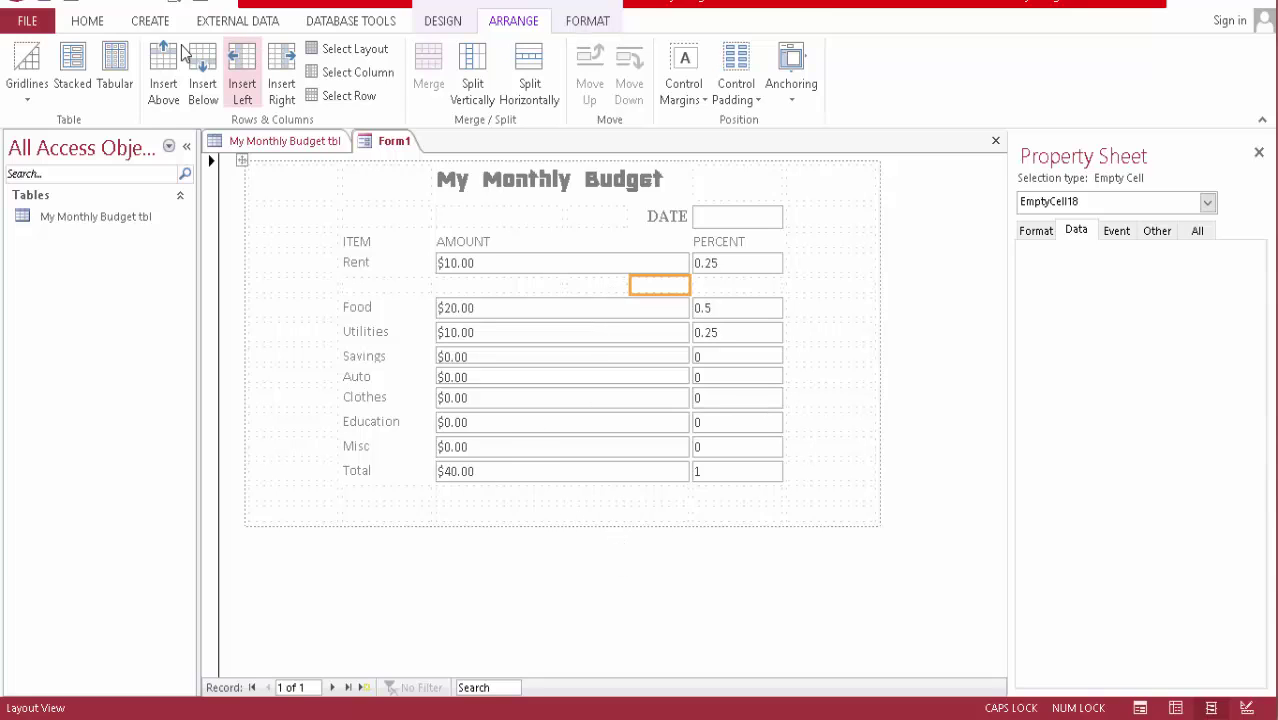
pyautogui.click(88, 24)
pyautogui.click(23, 65)
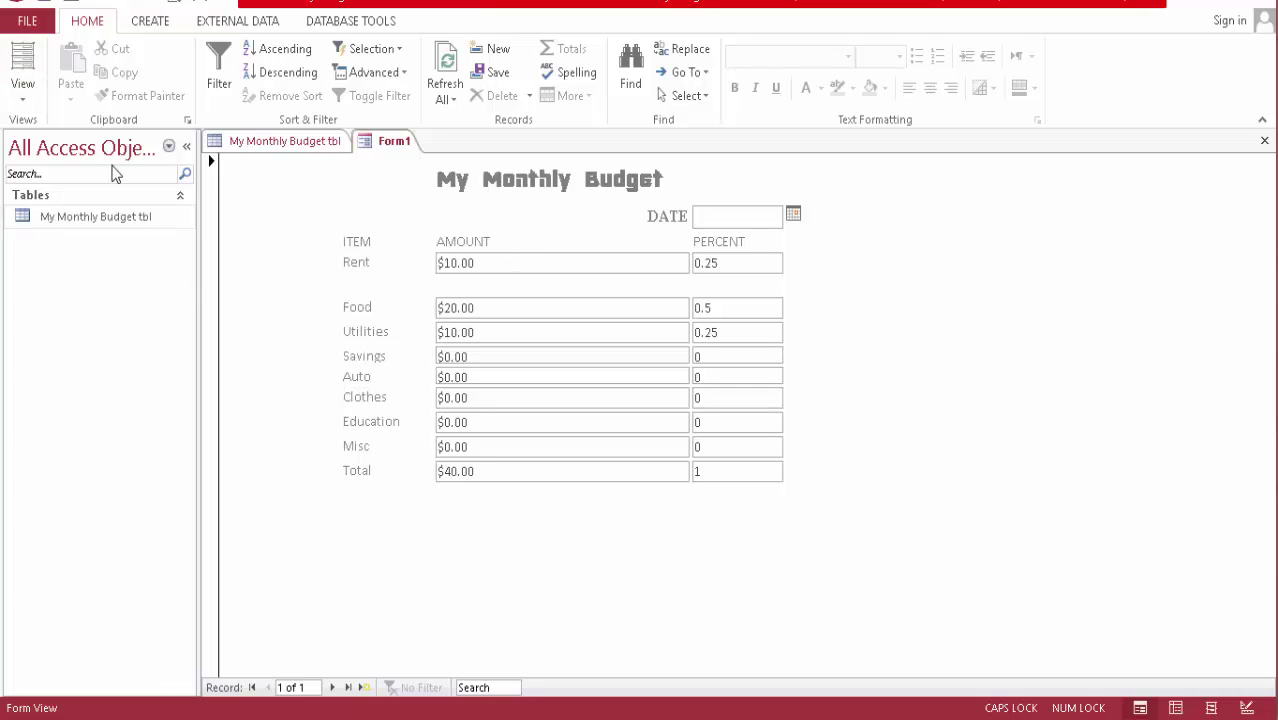
pyautogui.click(22, 57)
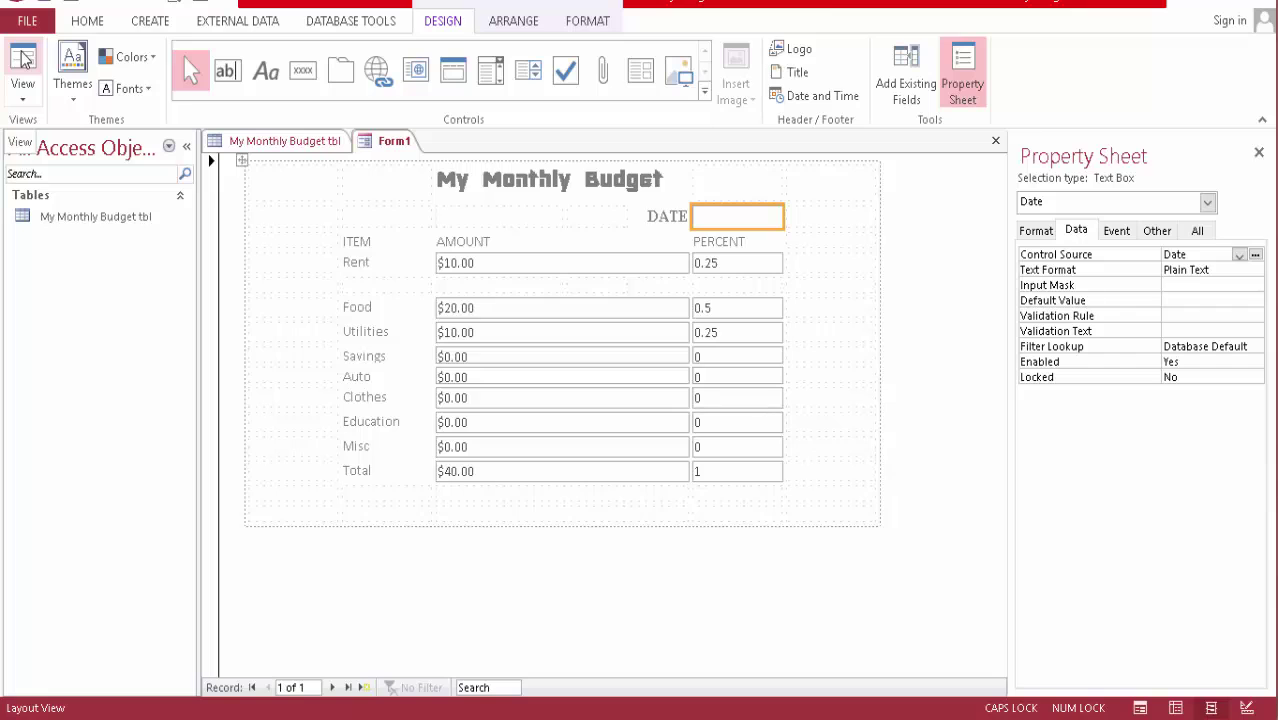
# - Decline deleting the record and undo the insertion of the blank row below Rent
pyautogui.press('Delete')
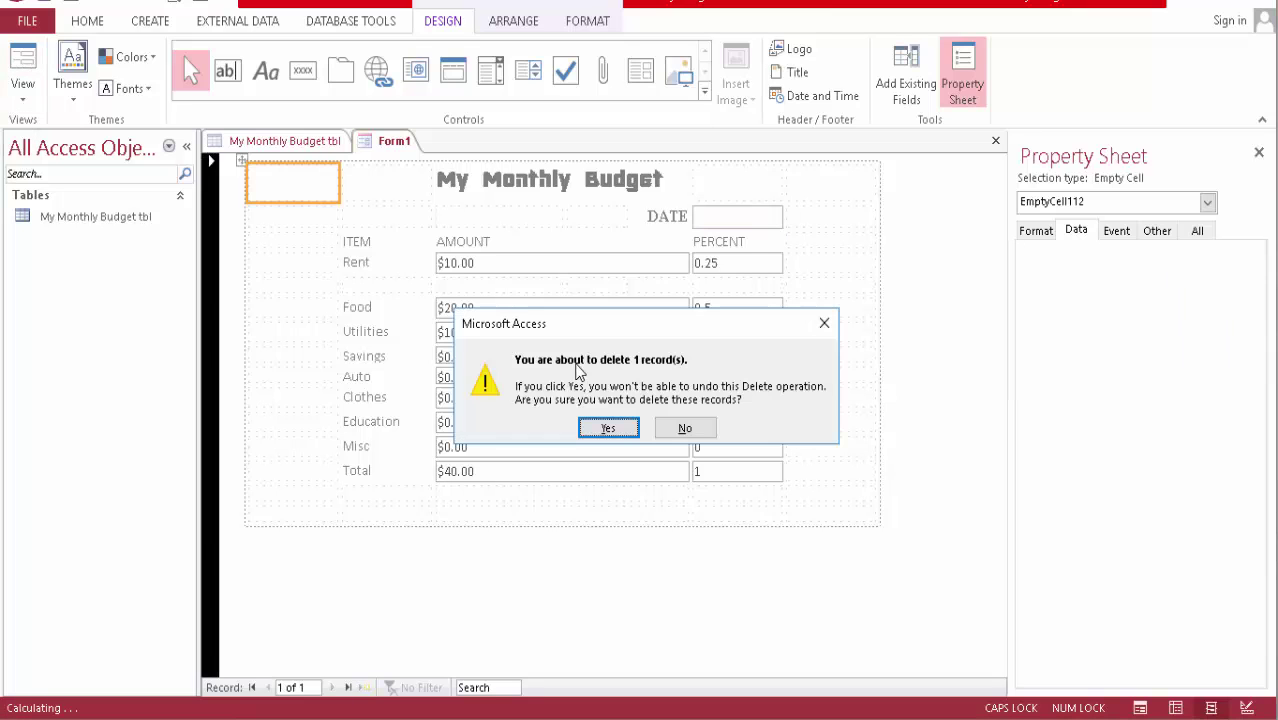
pyautogui.click(682, 425)
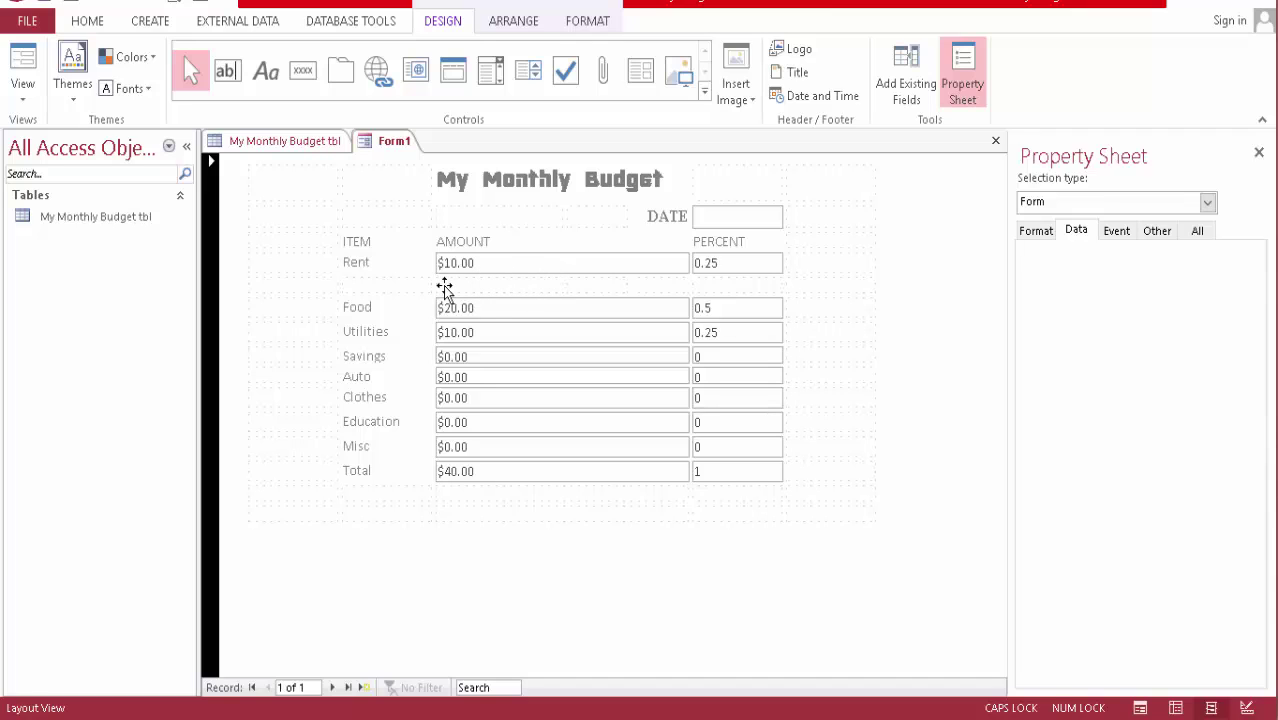
pyautogui.click(400, 289)
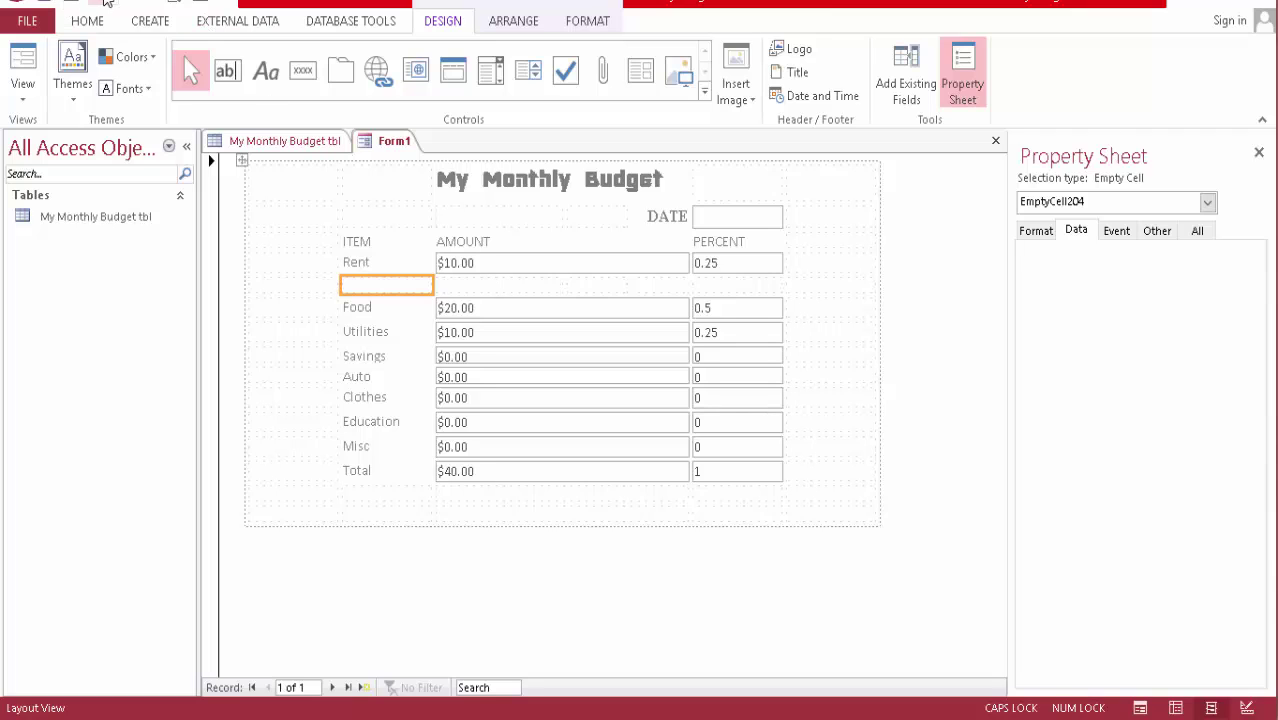
pyautogui.click(97, 5)
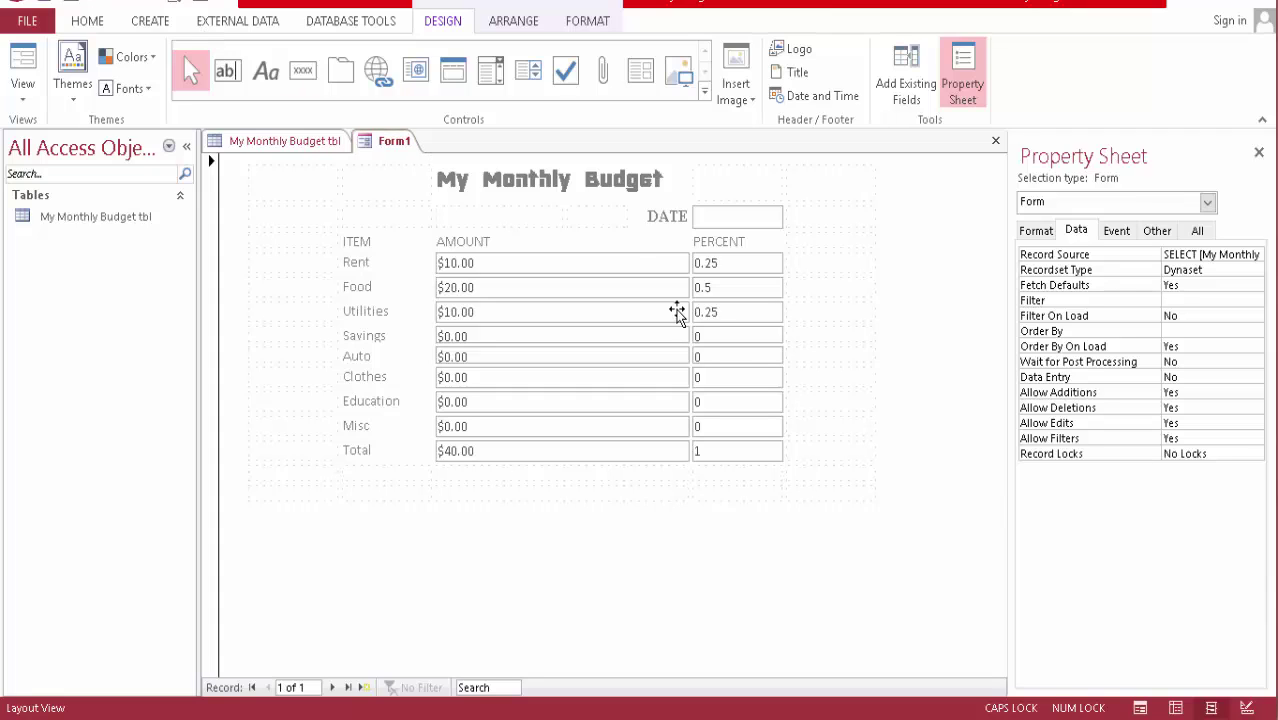
pyautogui.click(831, 455)
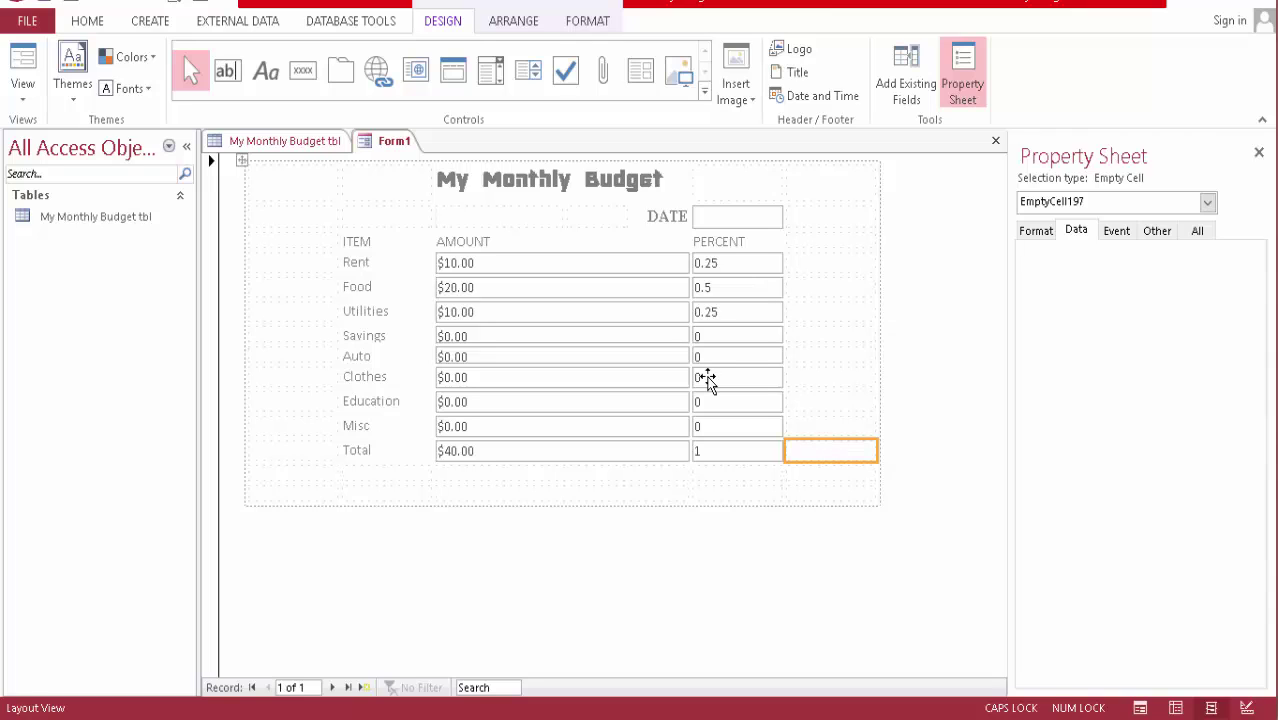
pyautogui.click(745, 266)
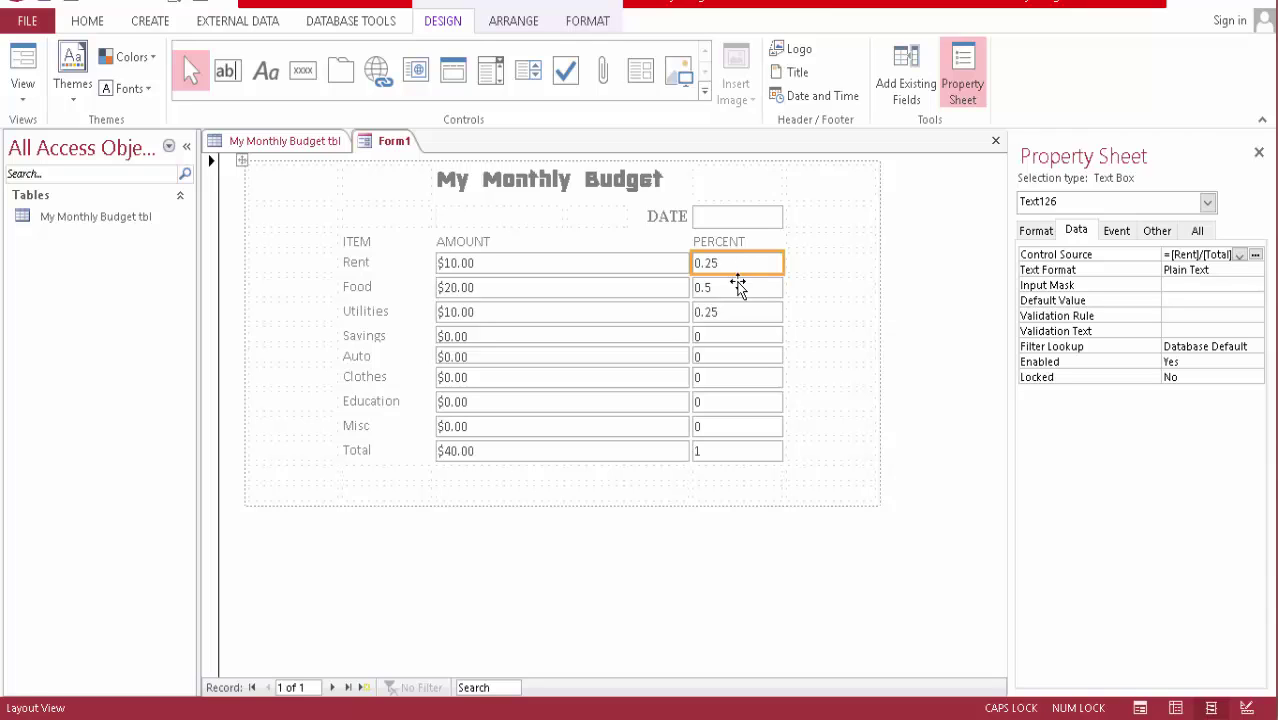
pyautogui.keyDown('shift'); pyautogui.click(736, 286); pyautogui.keyUp('shift')
pyautogui.keyDown('shift'); pyautogui.click(736, 312); pyautogui.keyUp('shift')
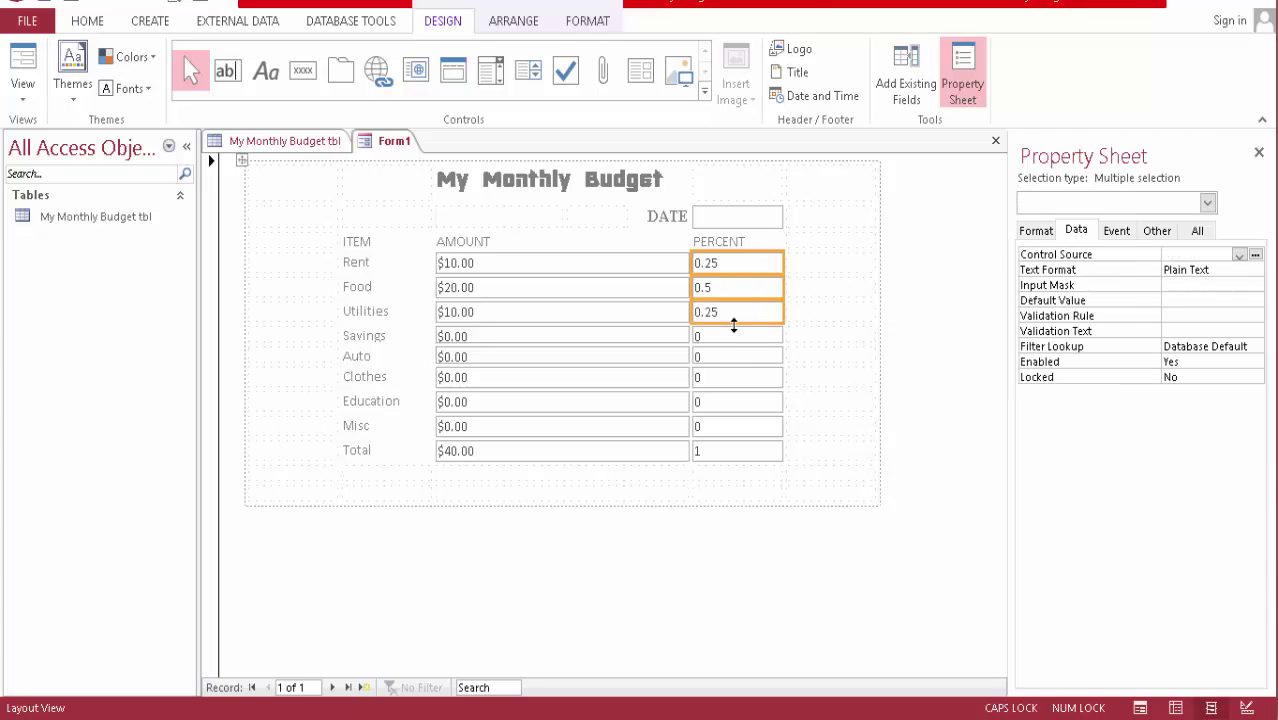
pyautogui.keyDown('shift'); pyautogui.click(736, 337); pyautogui.keyUp('shift')
pyautogui.click(736, 356)
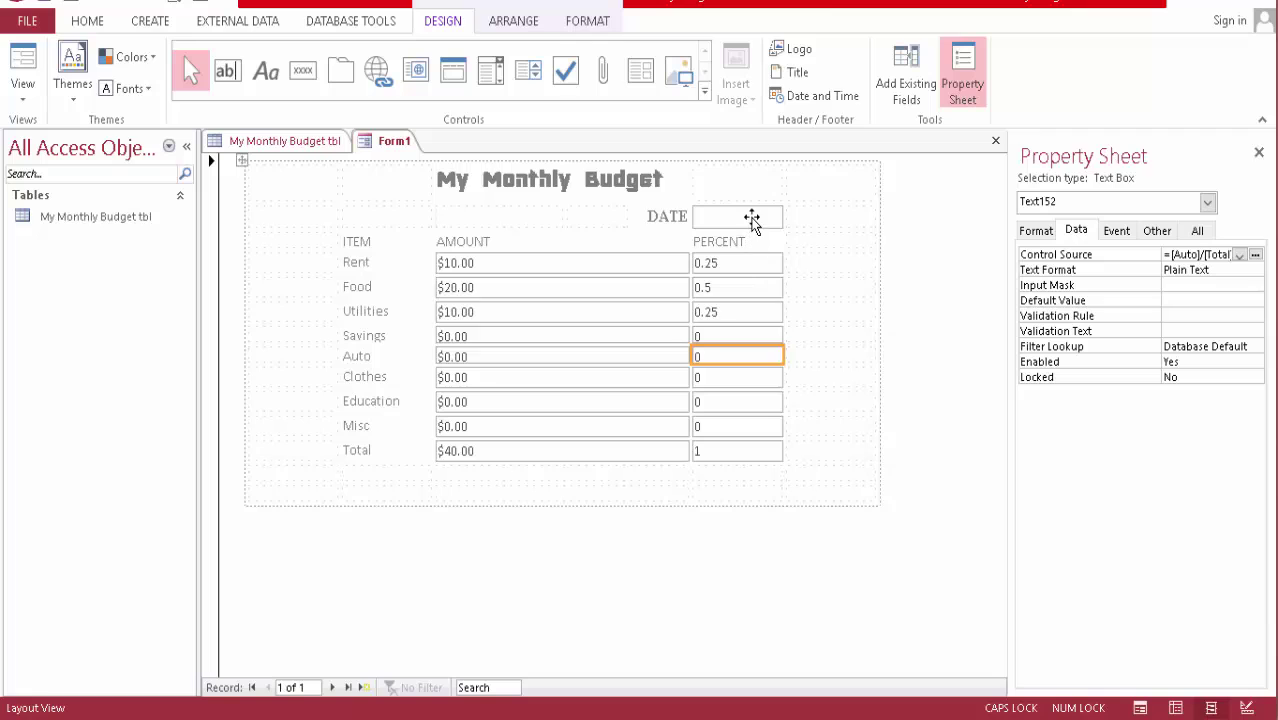
pyautogui.click(730, 268)
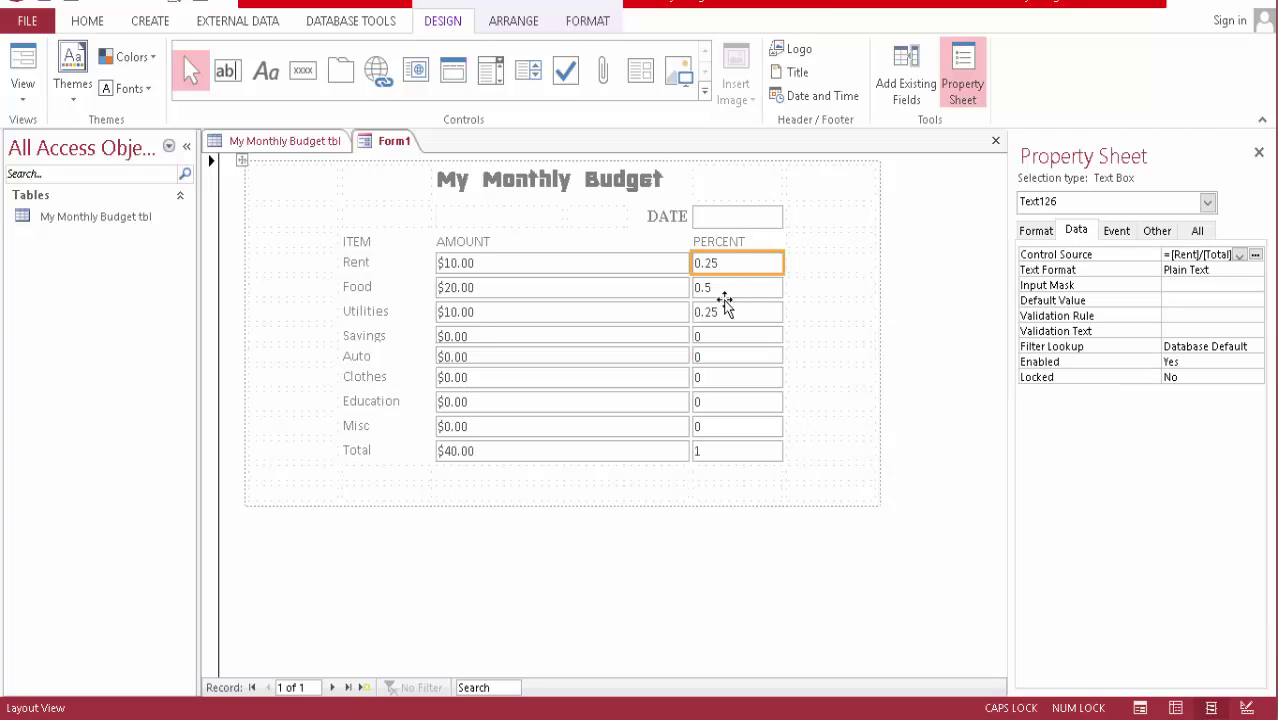
pyautogui.keyDown('shift'); pyautogui.click(728, 288); pyautogui.keyUp('shift')
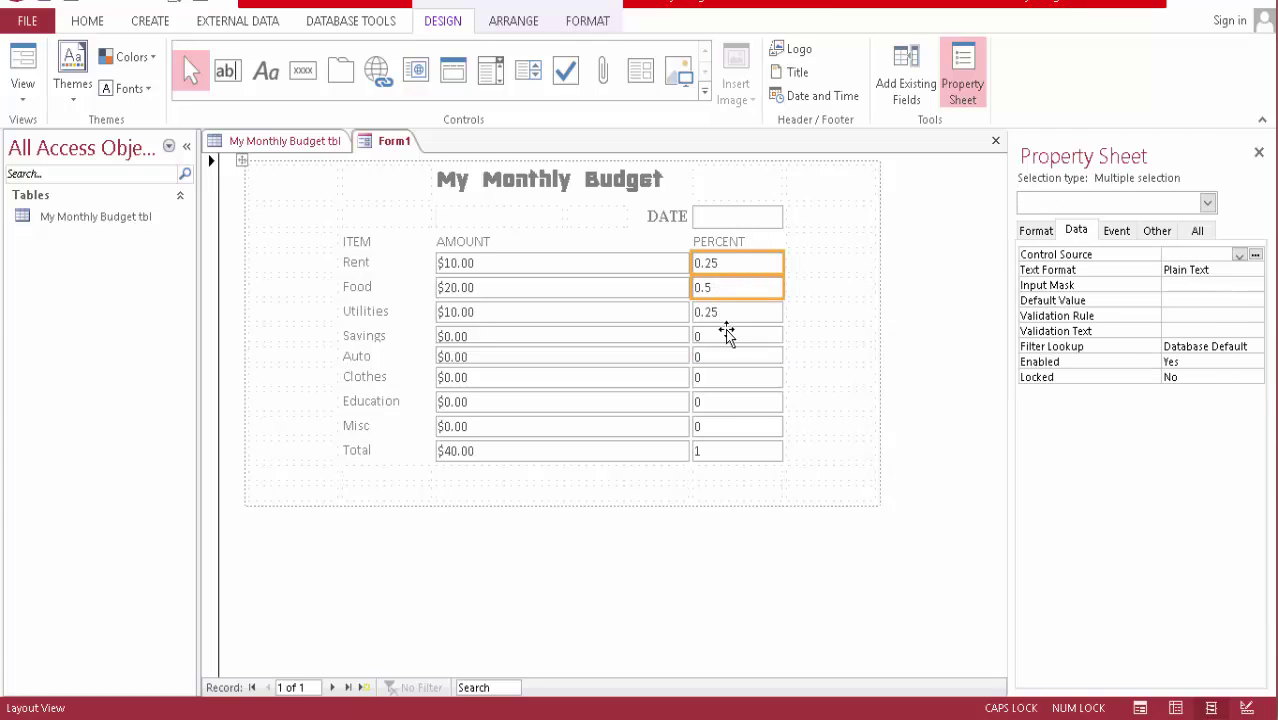
pyautogui.keyDown('shift'); pyautogui.click(726, 336); pyautogui.keyUp('shift')
pyautogui.keyDown('shift'); pyautogui.click(727, 456); pyautogui.keyUp('shift')
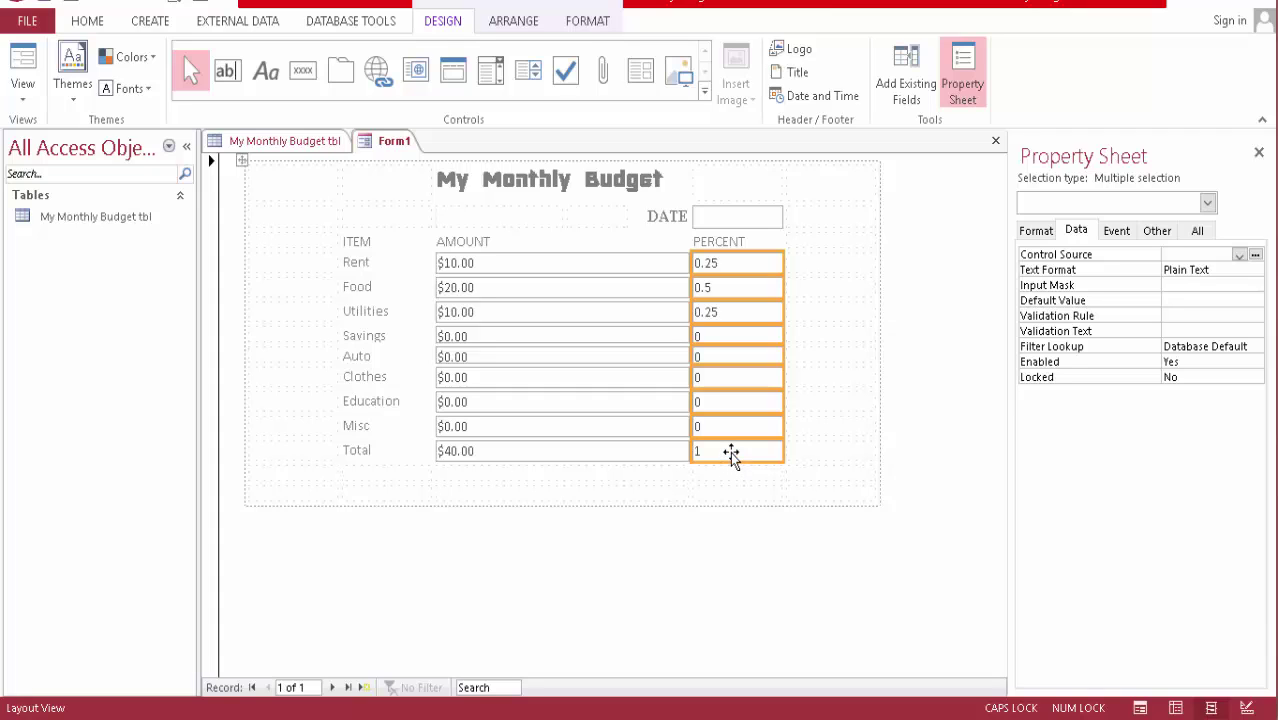
pyautogui.click(731, 455)
# - Make the outlines of the PERCENT boxes from Rent through Misc transparent
pyautogui.click(757, 266)
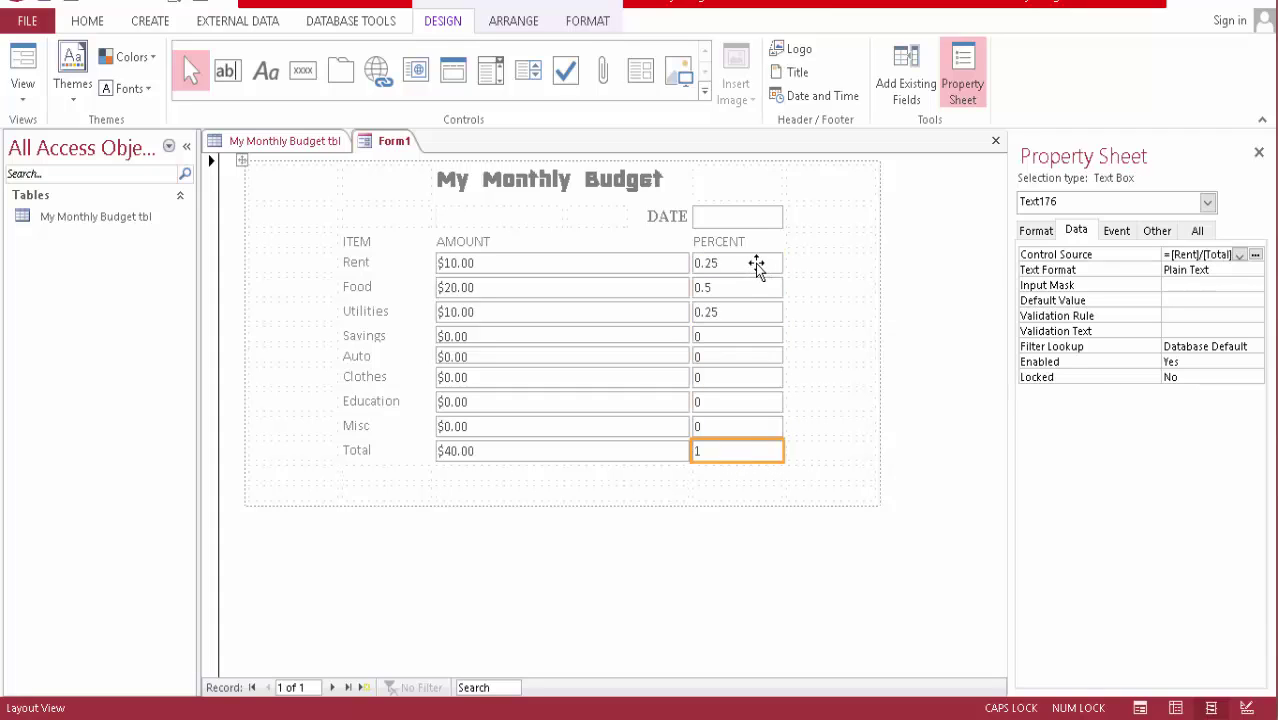
pyautogui.keyDown('shift'); pyautogui.click(734, 427); pyautogui.keyUp('shift')
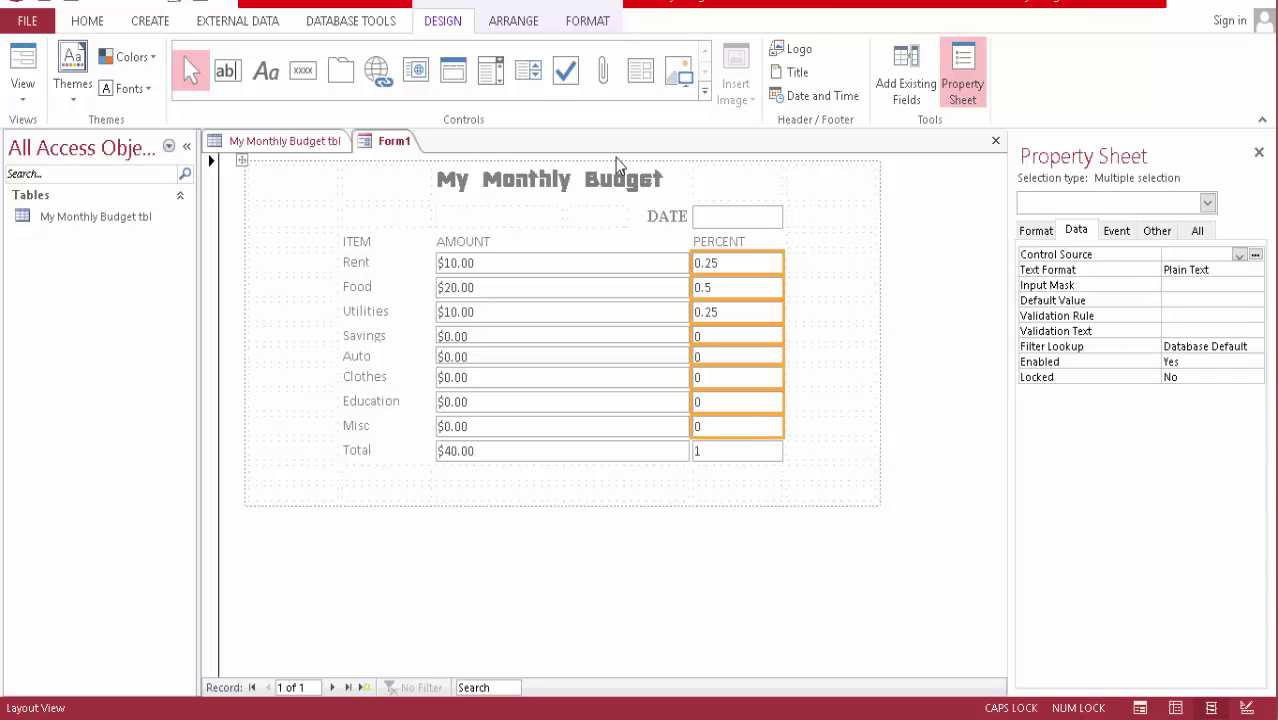
pyautogui.click(580, 22)
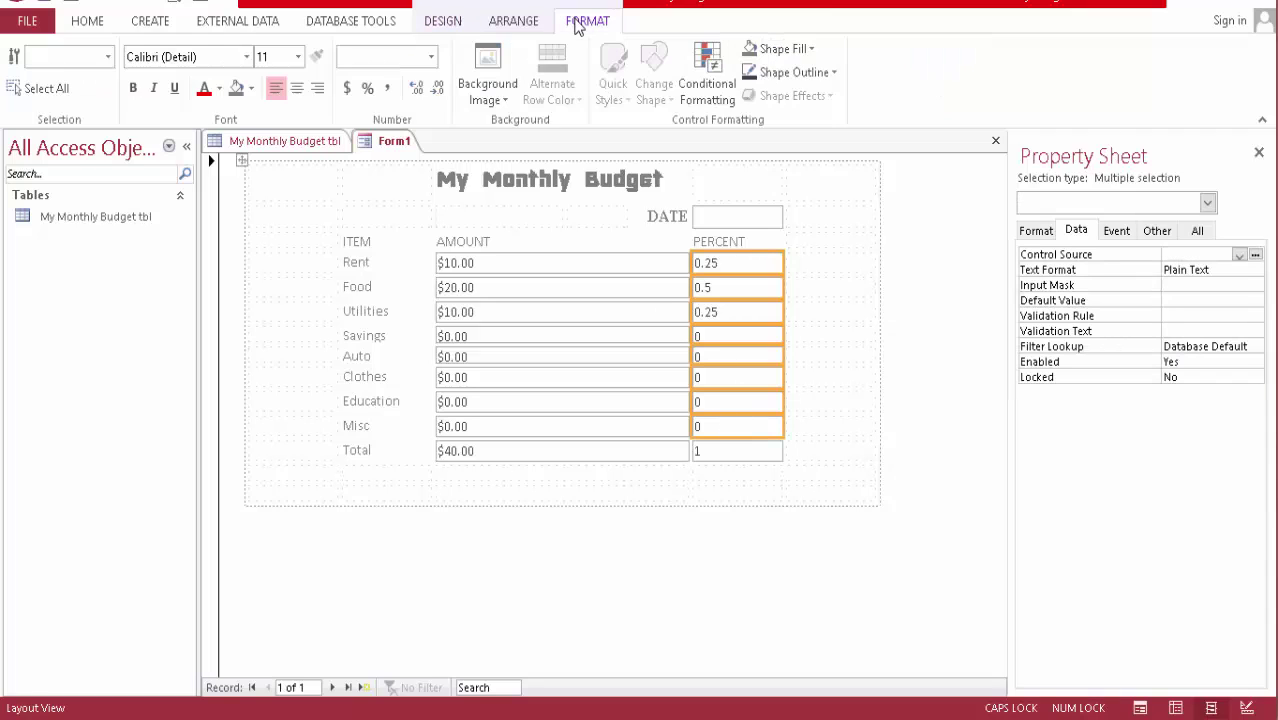
pyautogui.click(832, 72)
pyautogui.click(784, 383)
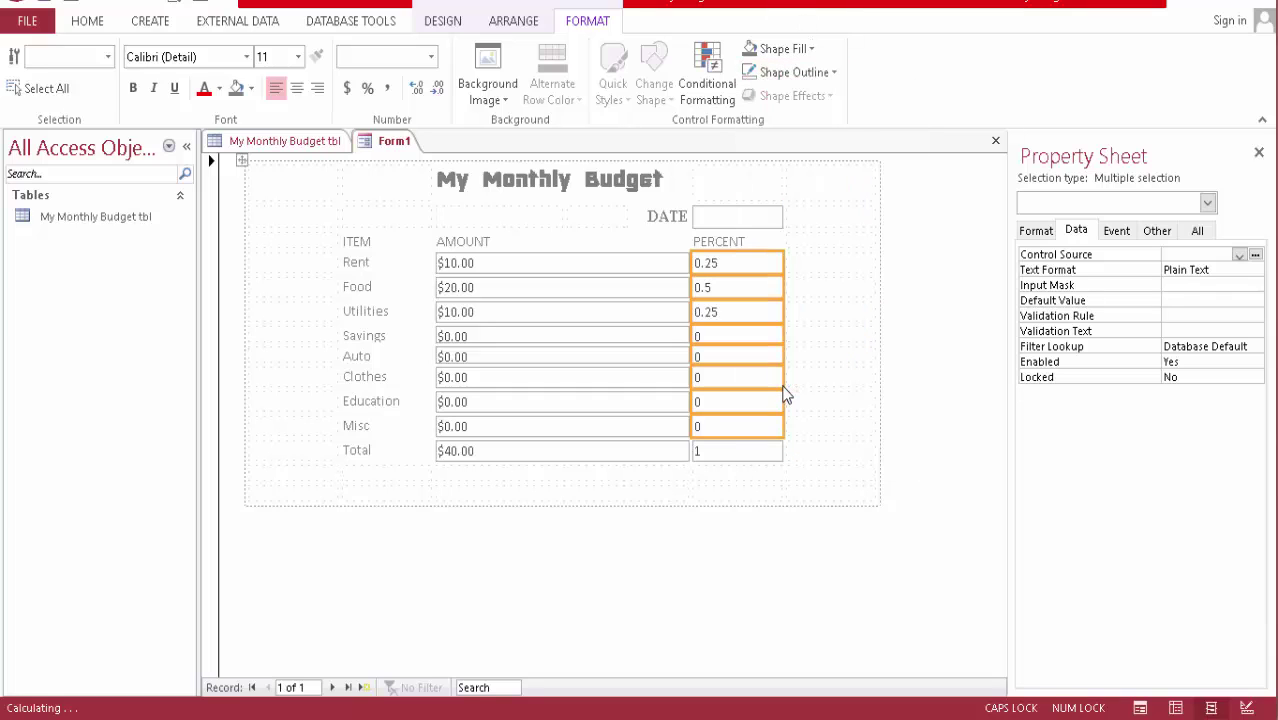
# - Split the Rent AMOUNT cell horizontally twice so its box takes up a quarter of the column's width
pyautogui.click(614, 259)
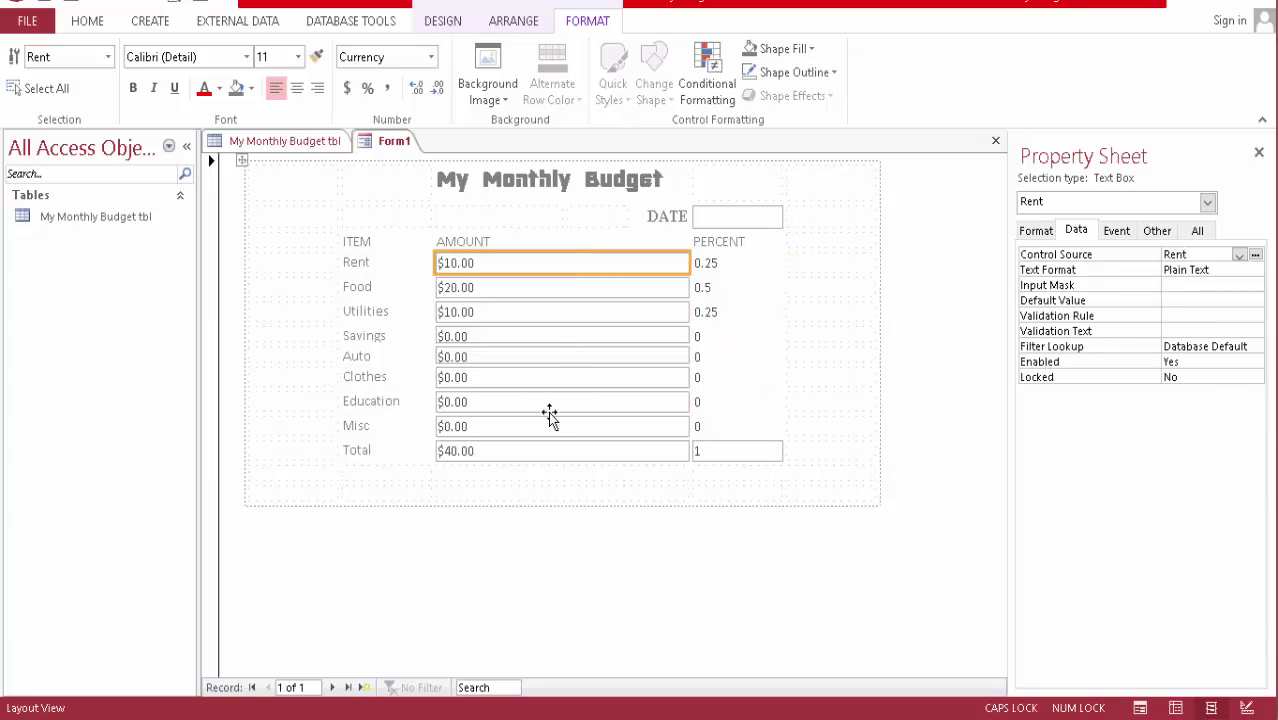
pyautogui.keyDown('shift'); pyautogui.click(543, 451); pyautogui.keyUp('shift')
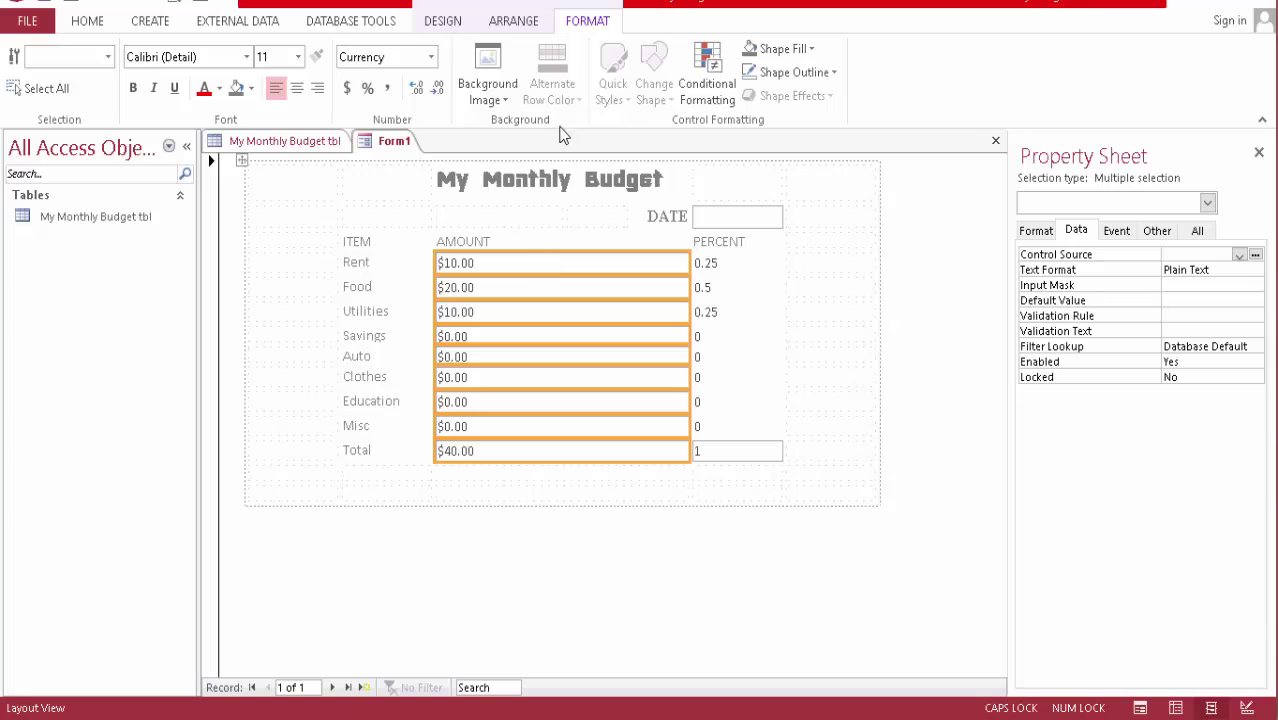
pyautogui.click(515, 22)
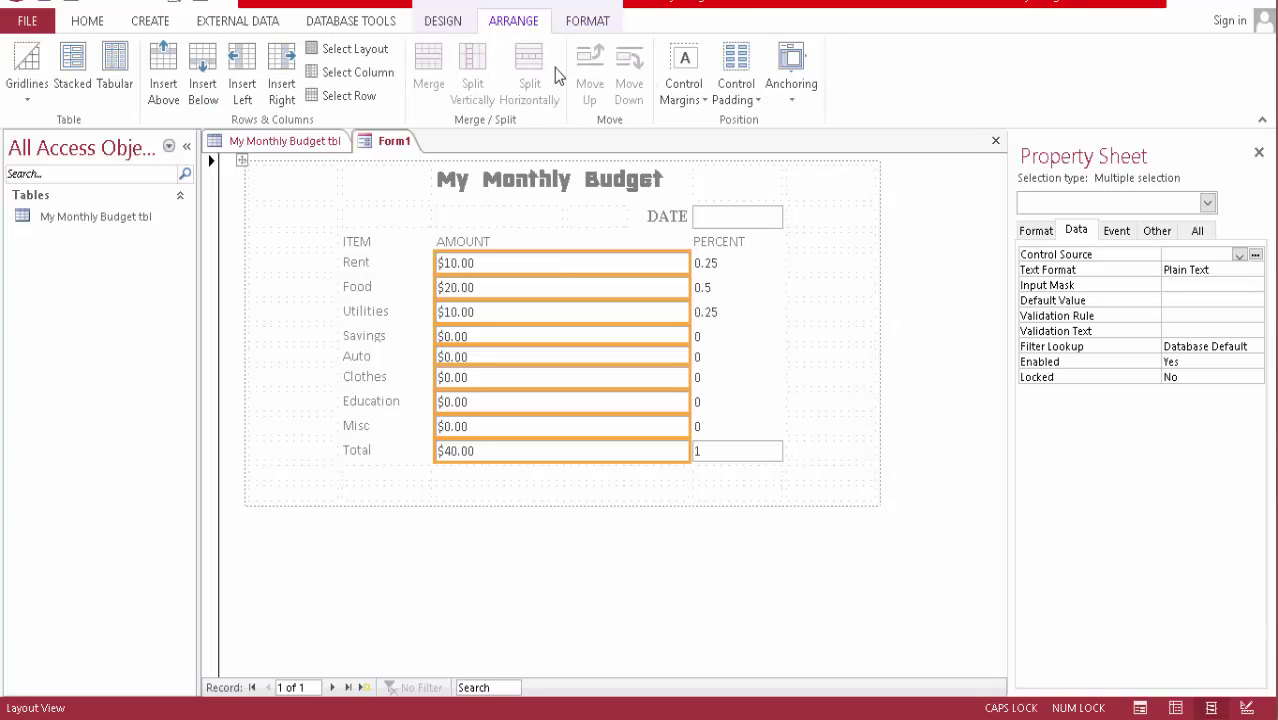
pyautogui.click(576, 472)
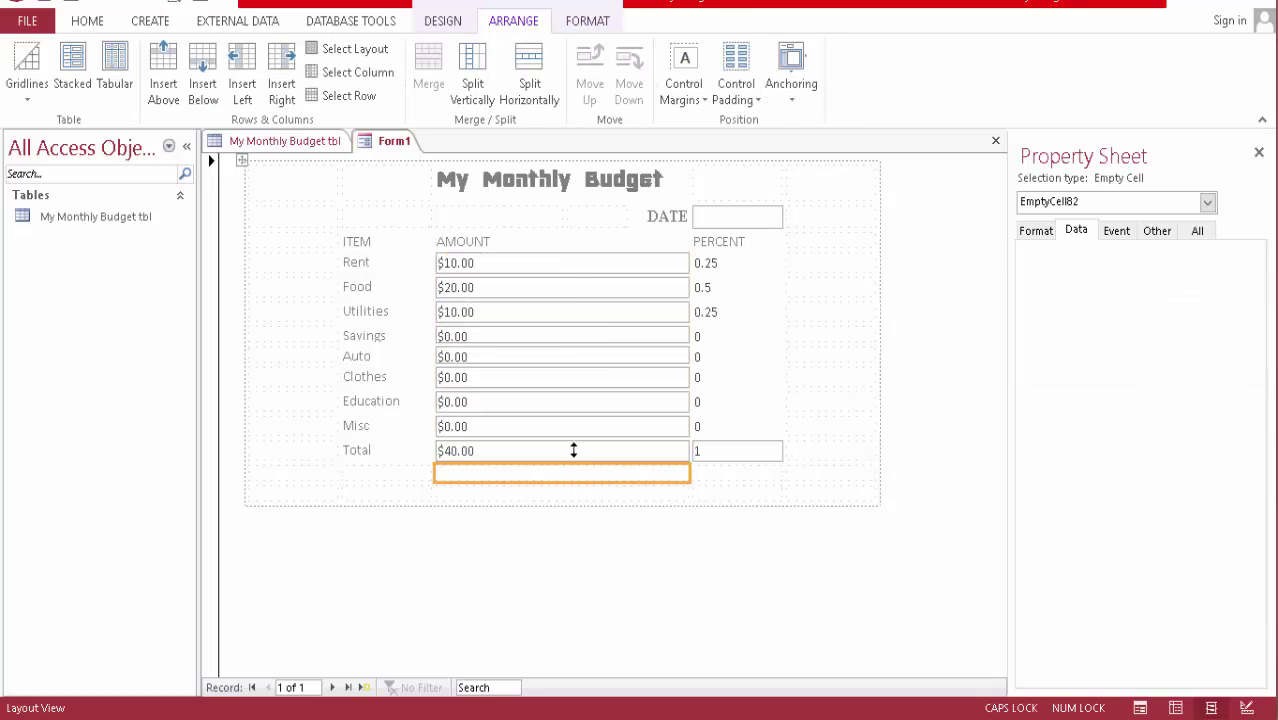
pyautogui.click(566, 263)
pyautogui.click(530, 60)
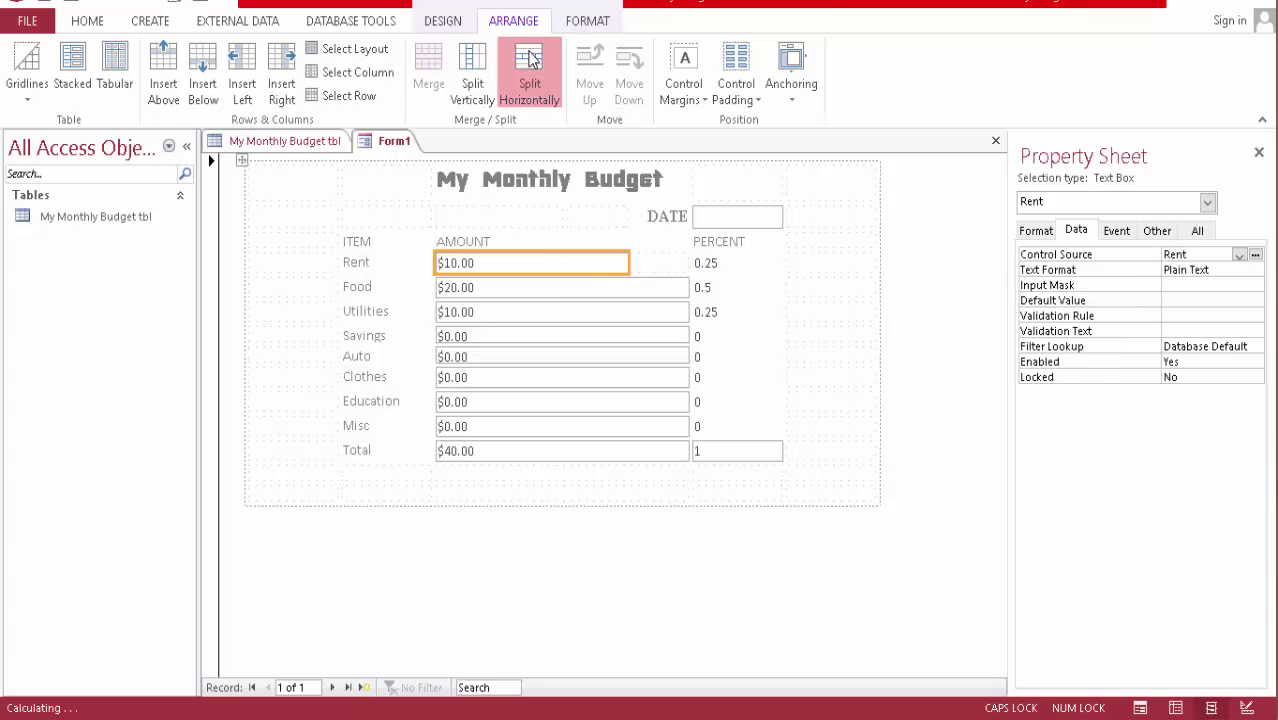
pyautogui.click(530, 60)
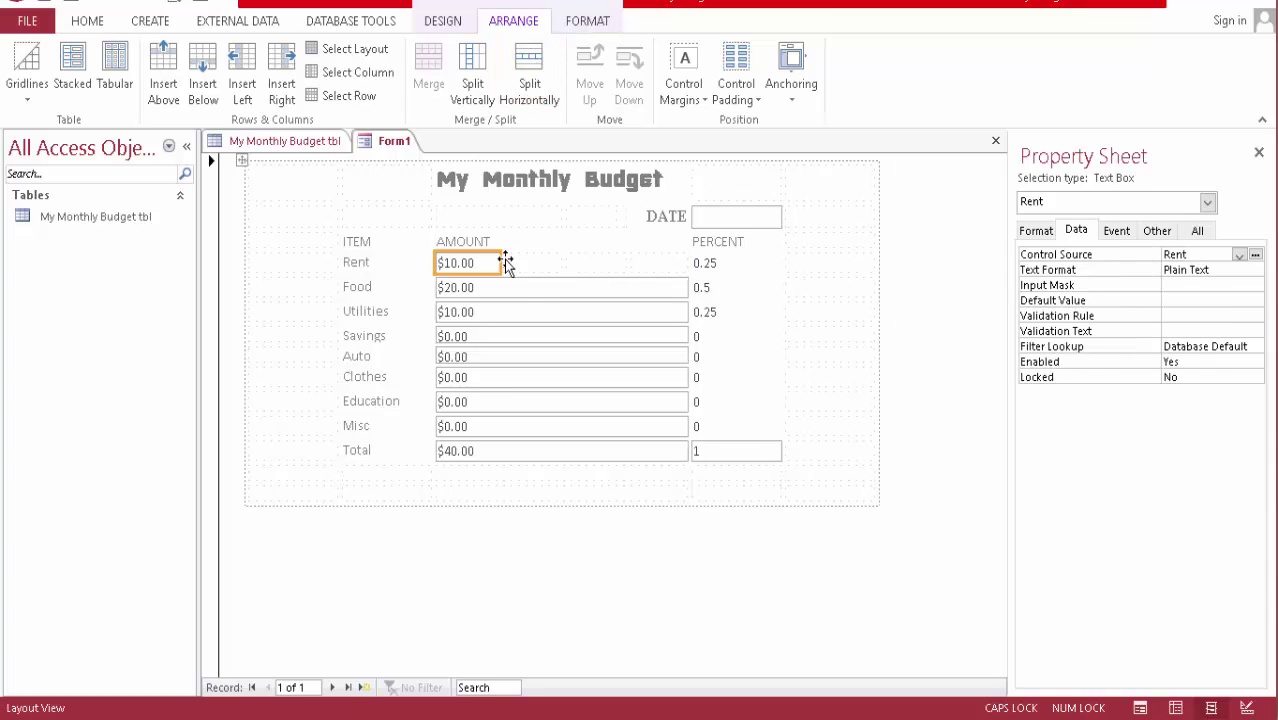
# - Split the Food, Utilities, Savings and Auto AMOUNT cells horizontally twice each to match the narrowed Rent box
pyautogui.click(511, 287)
pyautogui.click(533, 88)
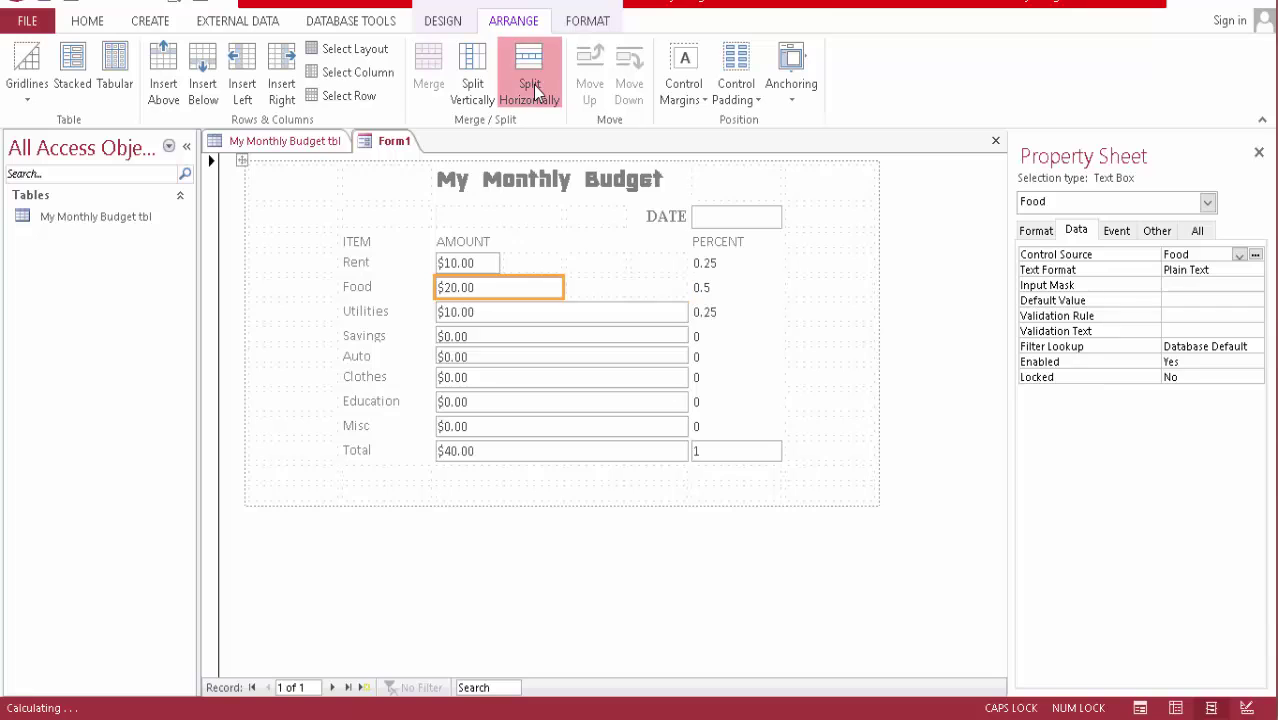
pyautogui.click(533, 88)
pyautogui.click(531, 311)
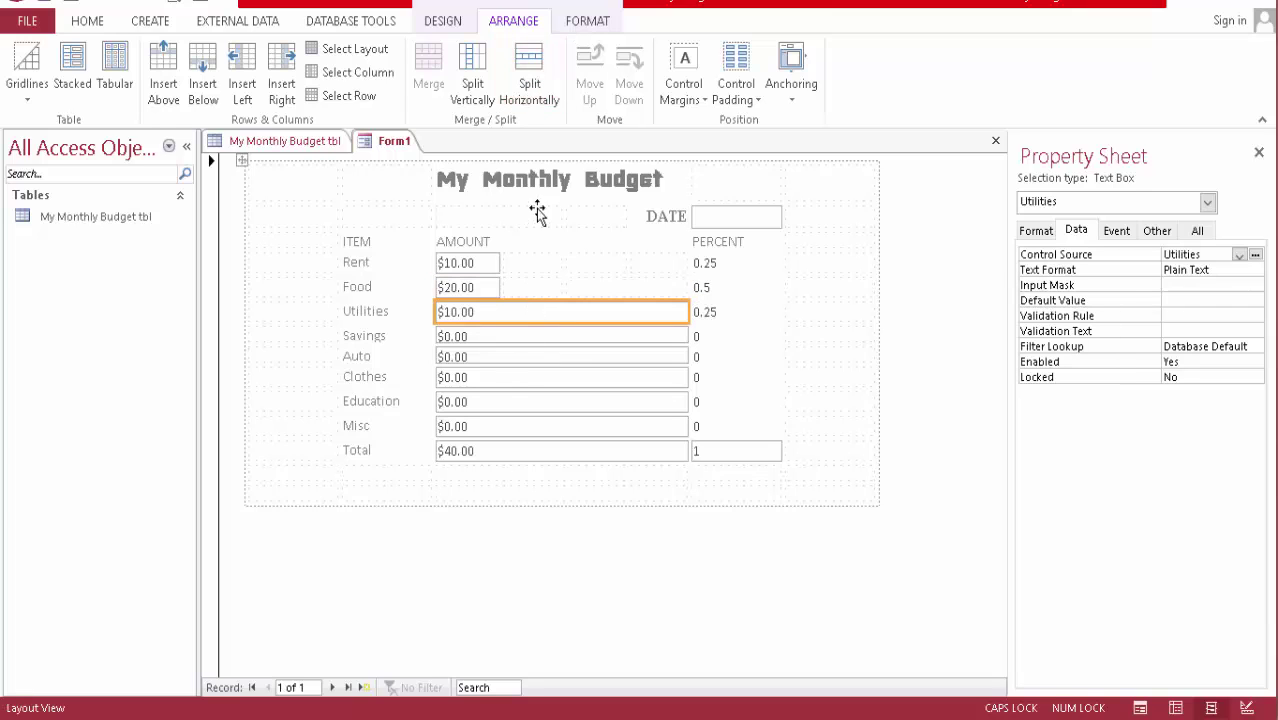
pyautogui.click(531, 88)
pyautogui.click(531, 88)
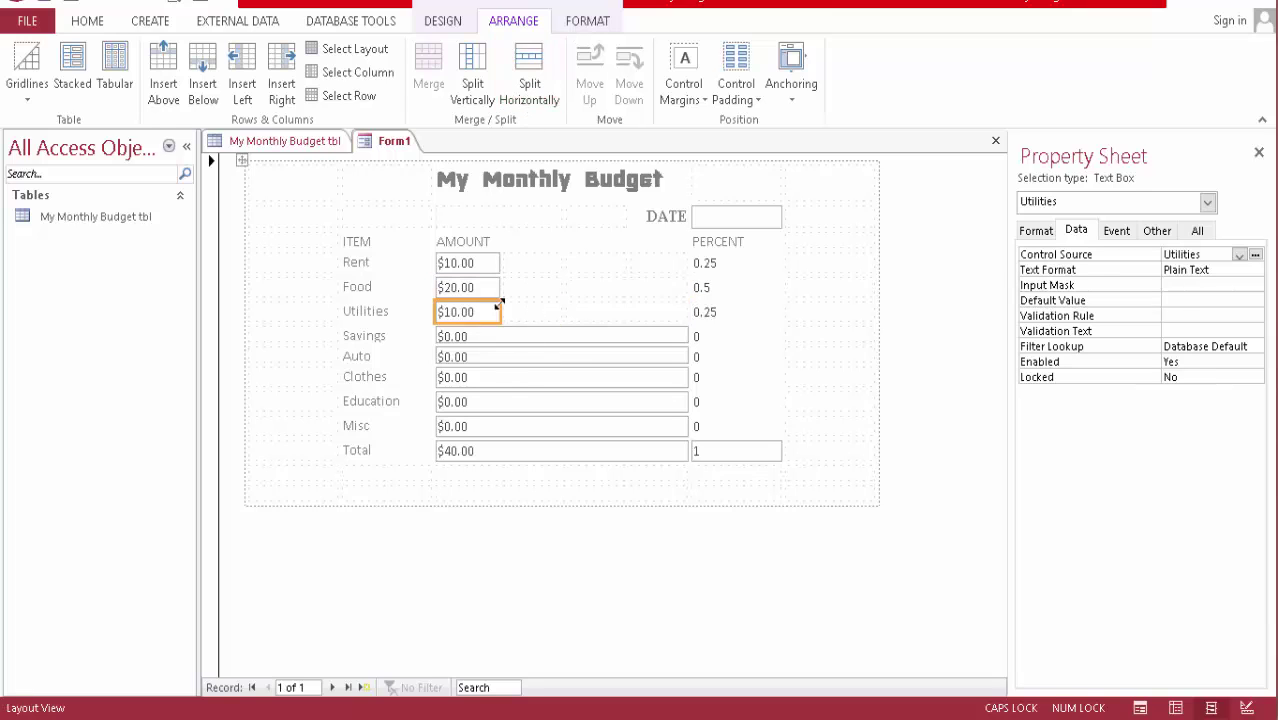
pyautogui.click(513, 336)
pyautogui.click(538, 76)
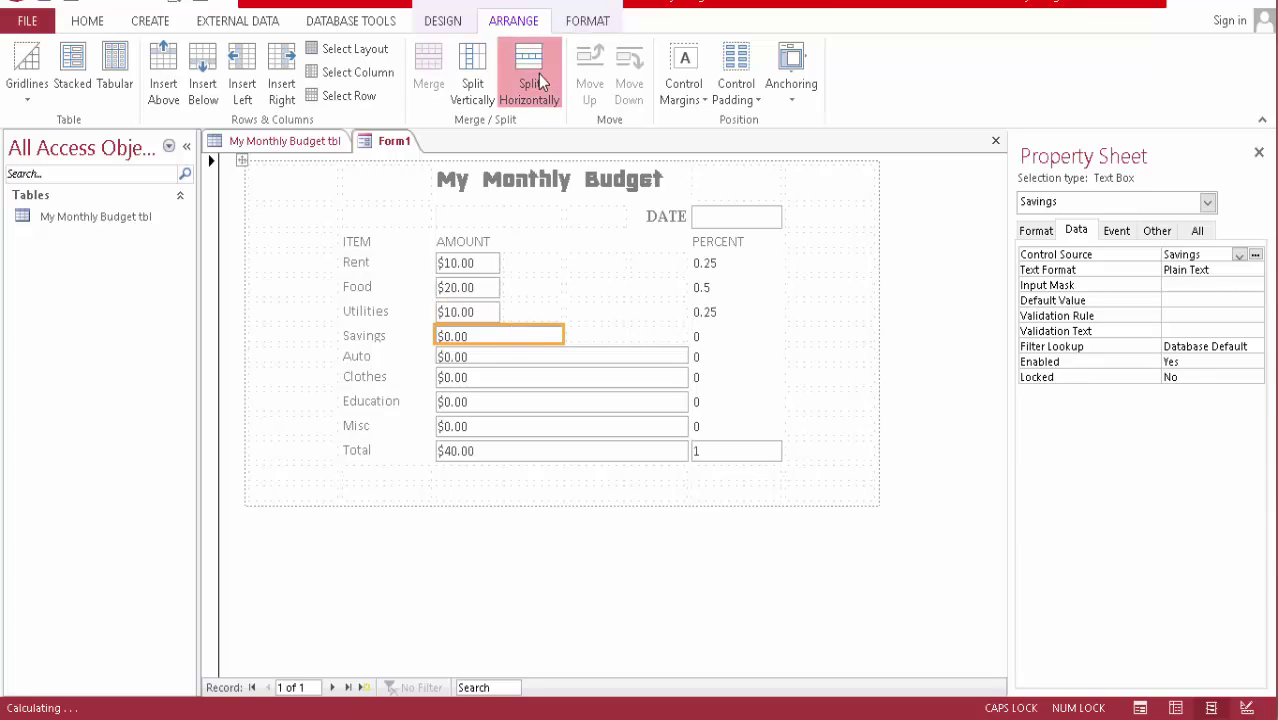
pyautogui.click(538, 76)
pyautogui.click(520, 355)
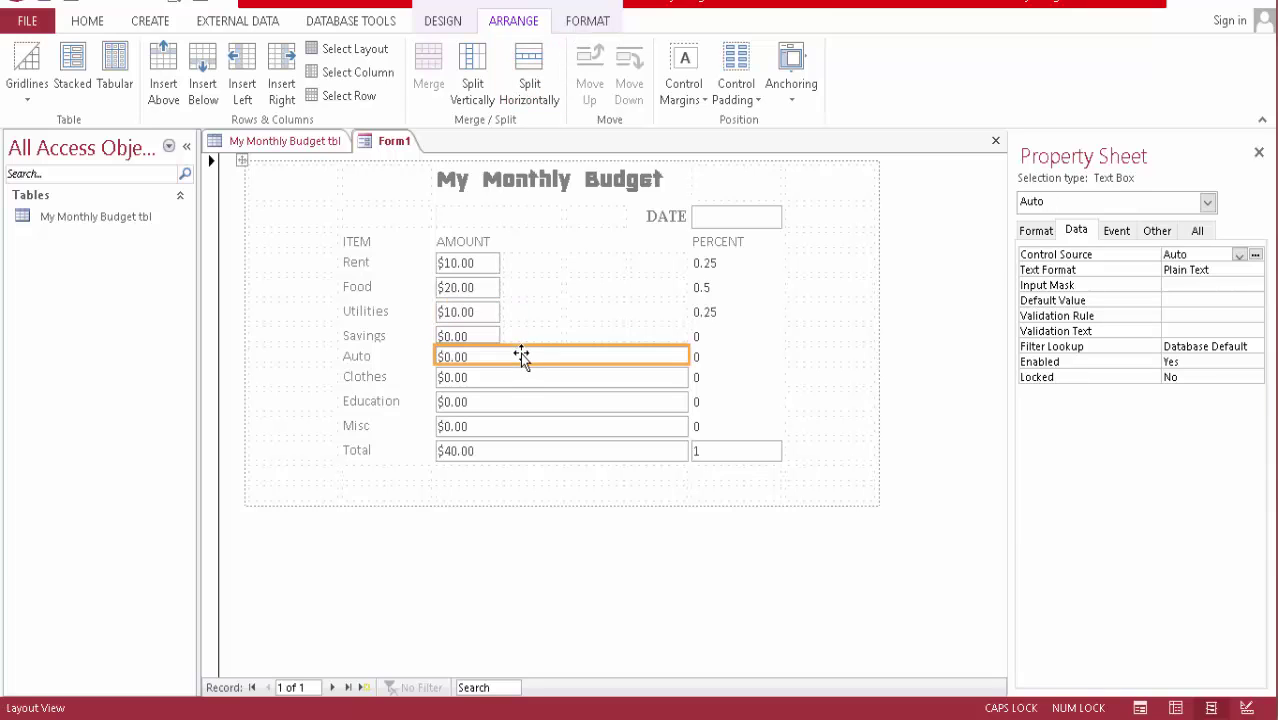
pyautogui.click(533, 73)
pyautogui.click(533, 73)
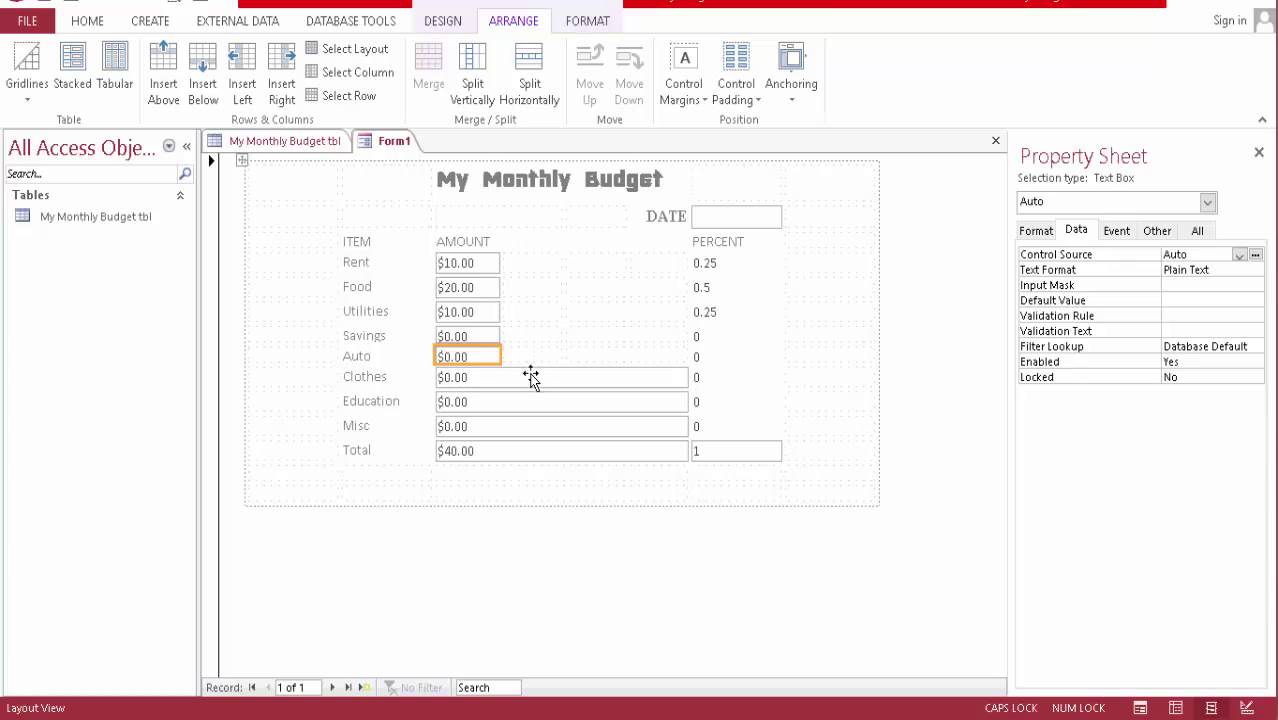
# - Split the Clothes, Education, Misc and Total AMOUNT cells horizontally twice each to match the narrowed boxes above
pyautogui.click(530, 376)
pyautogui.click(534, 104)
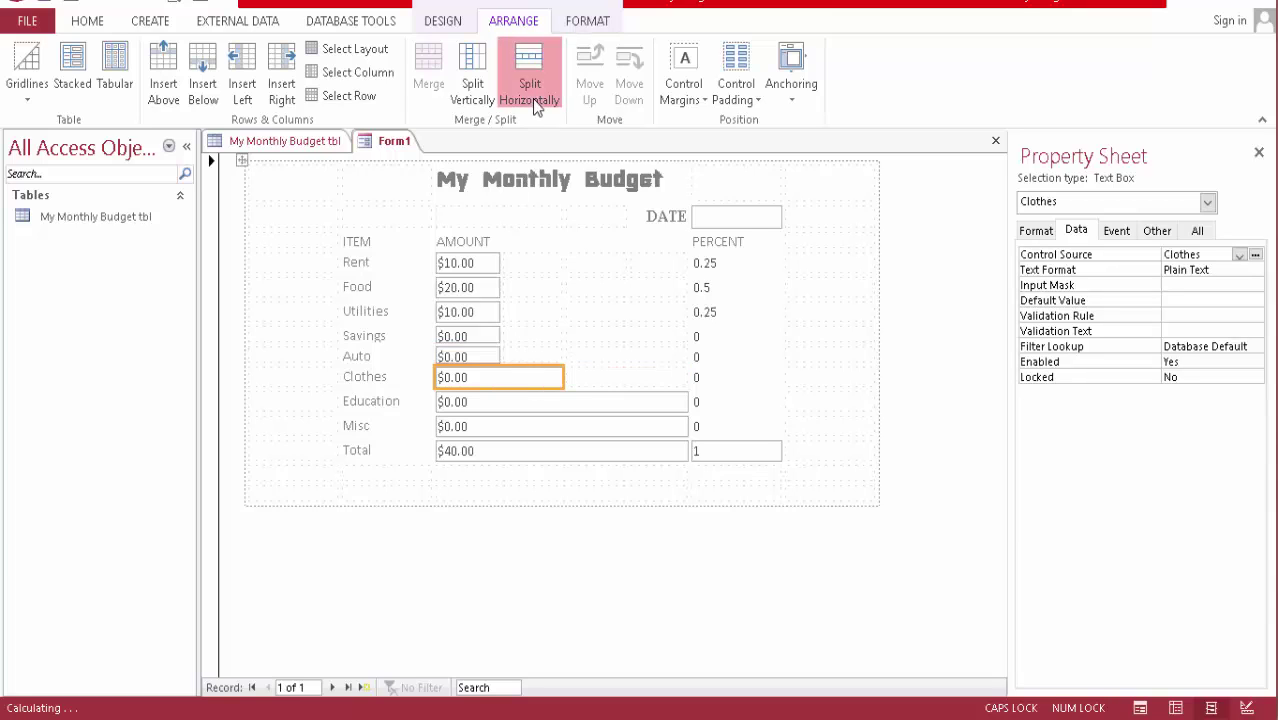
pyautogui.click(534, 104)
pyautogui.click(537, 398)
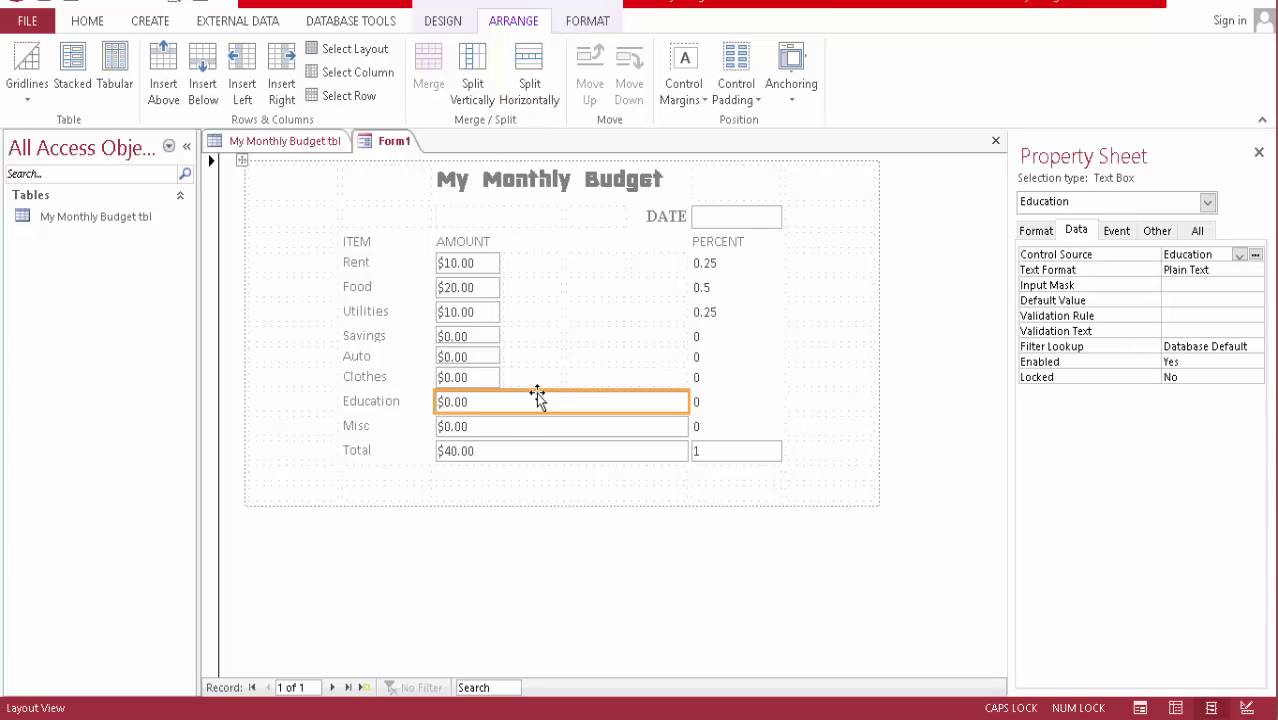
pyautogui.click(533, 100)
pyautogui.click(533, 100)
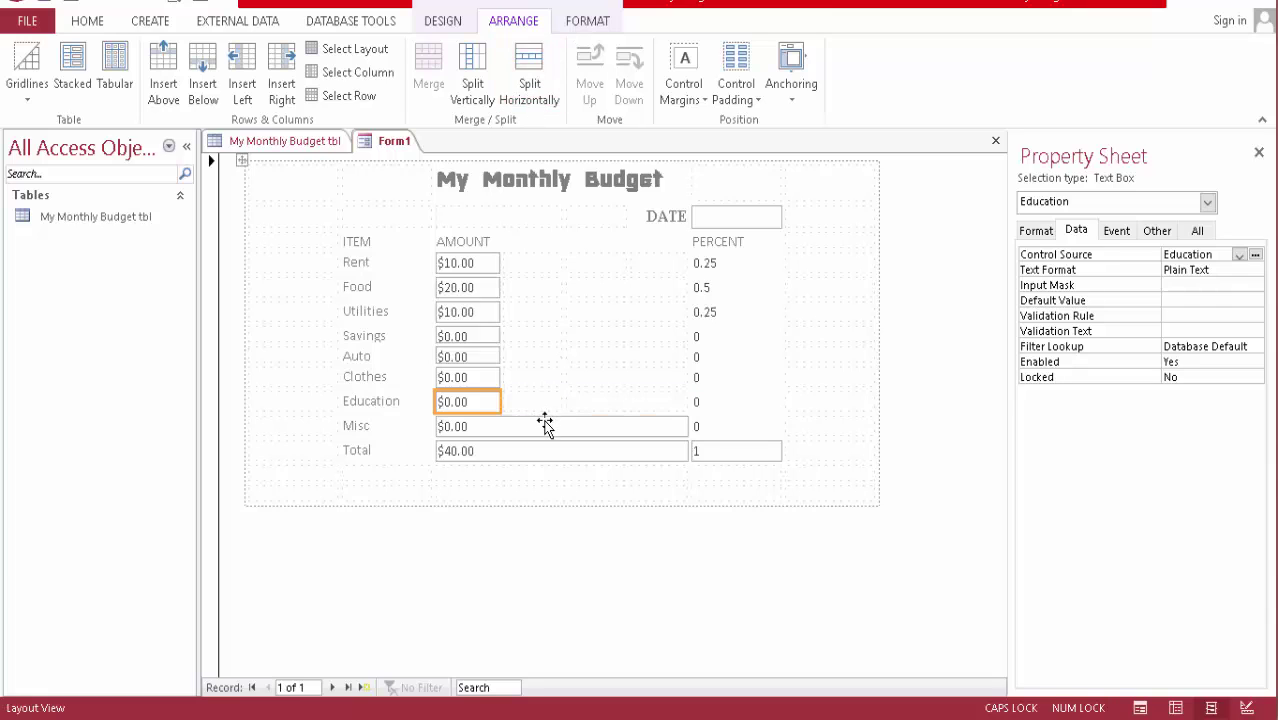
pyautogui.click(545, 425)
pyautogui.click(542, 74)
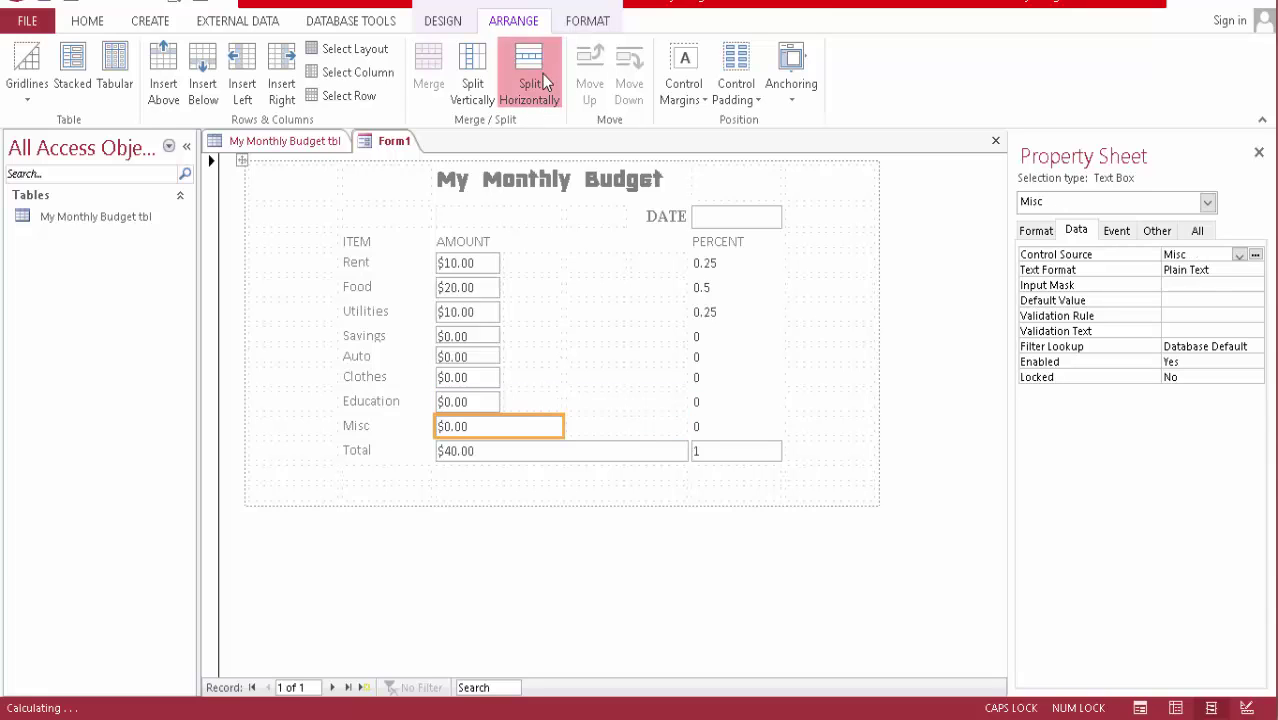
pyautogui.click(542, 74)
pyautogui.click(548, 448)
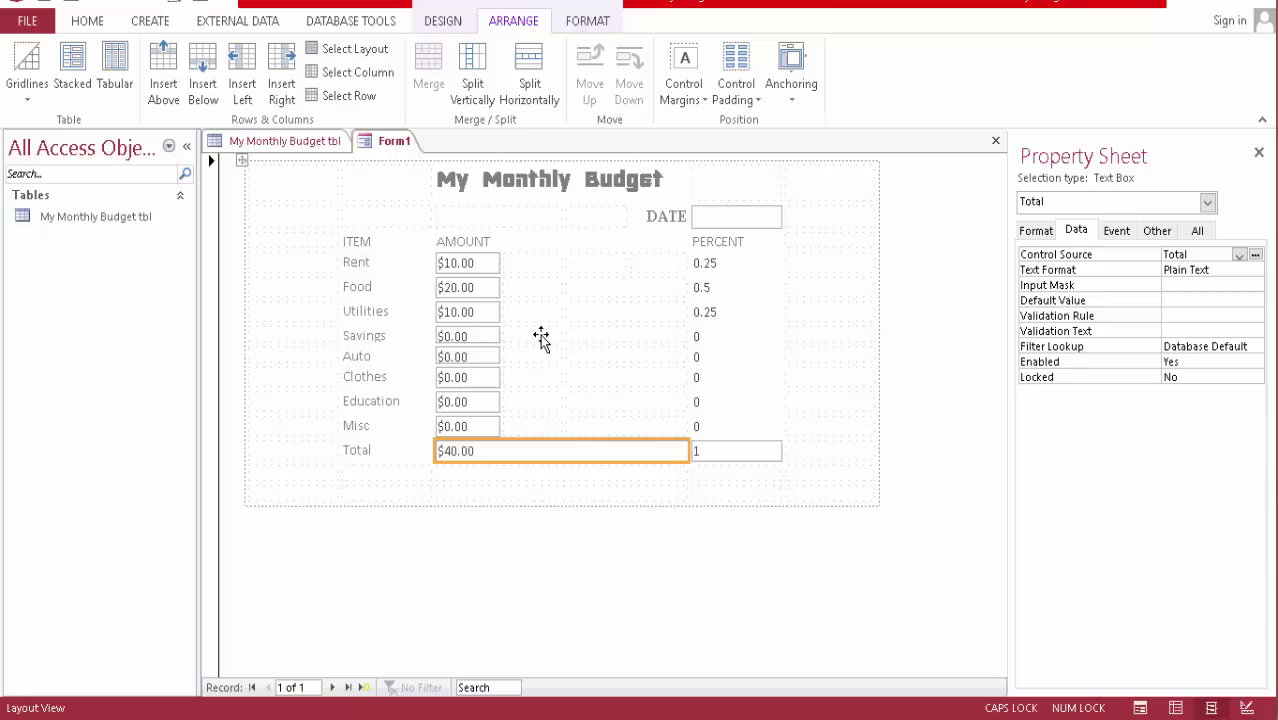
pyautogui.click(536, 90)
pyautogui.click(536, 90)
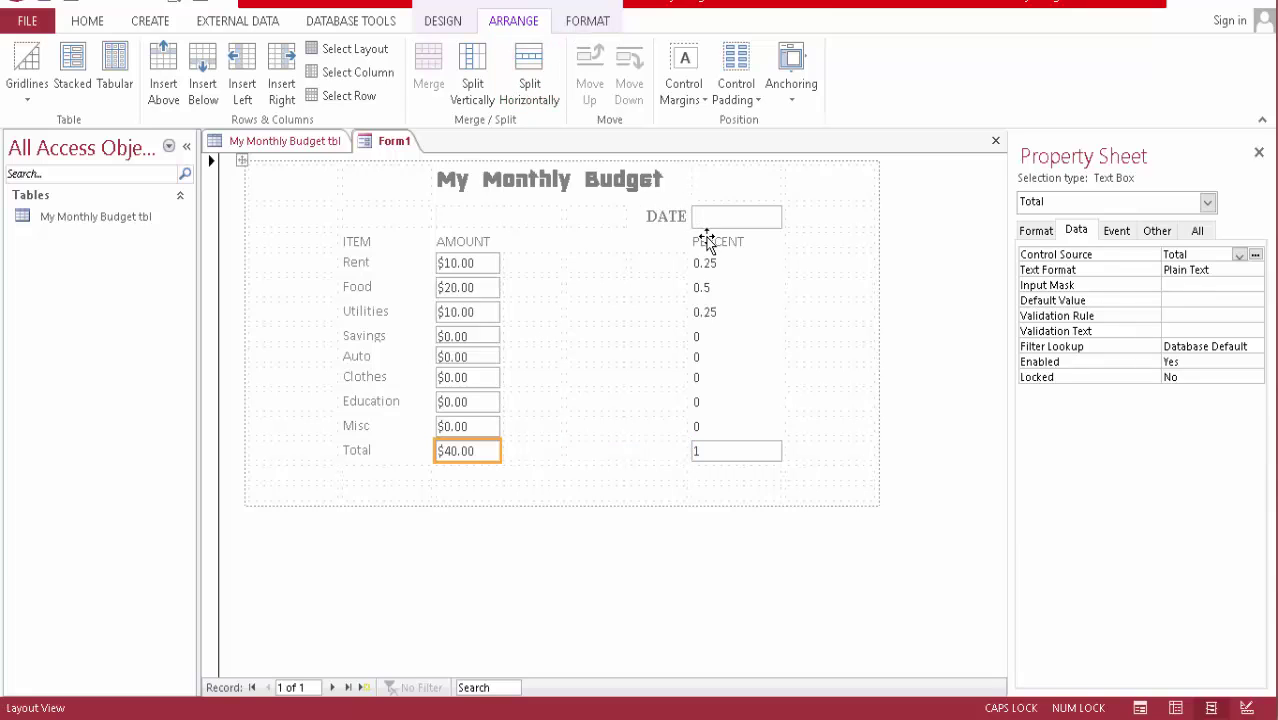
# - Try to move the PERCENT label closer to the AMOUNT label, and undo the move
pyautogui.moveTo(713, 248); pyautogui.dragTo(541, 249)
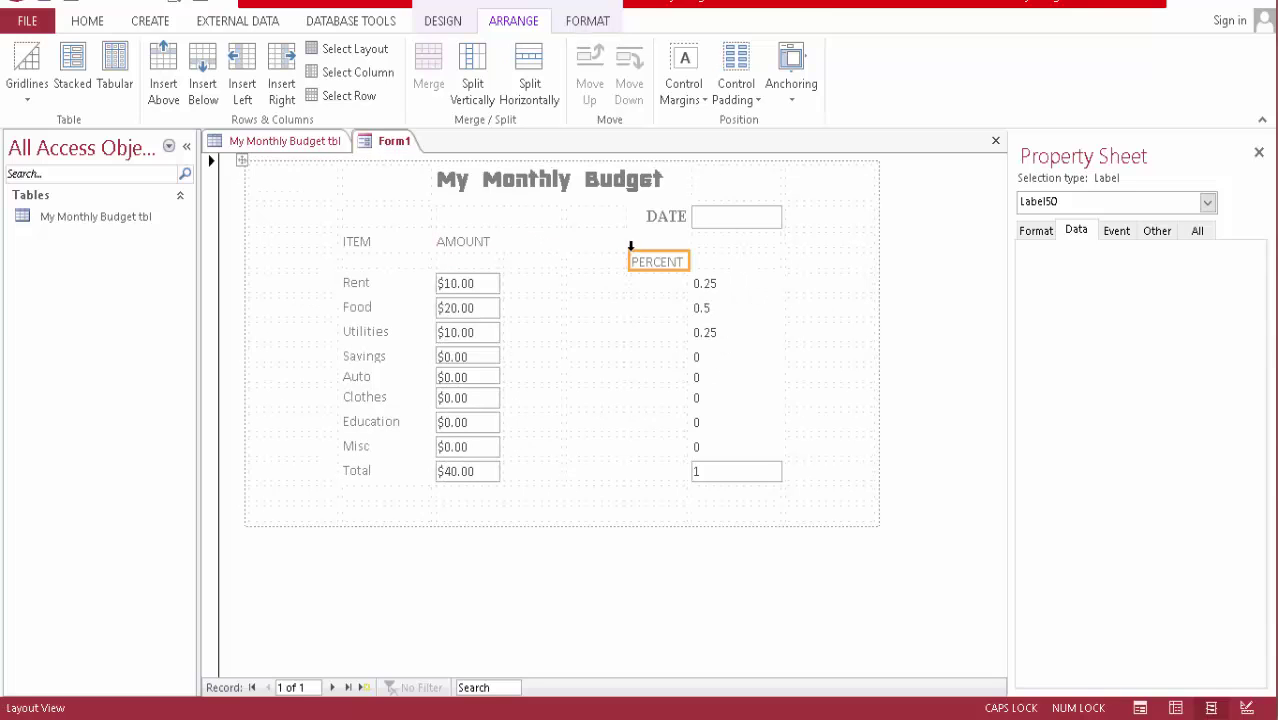
pyautogui.hotkey('ctrl', 'z')
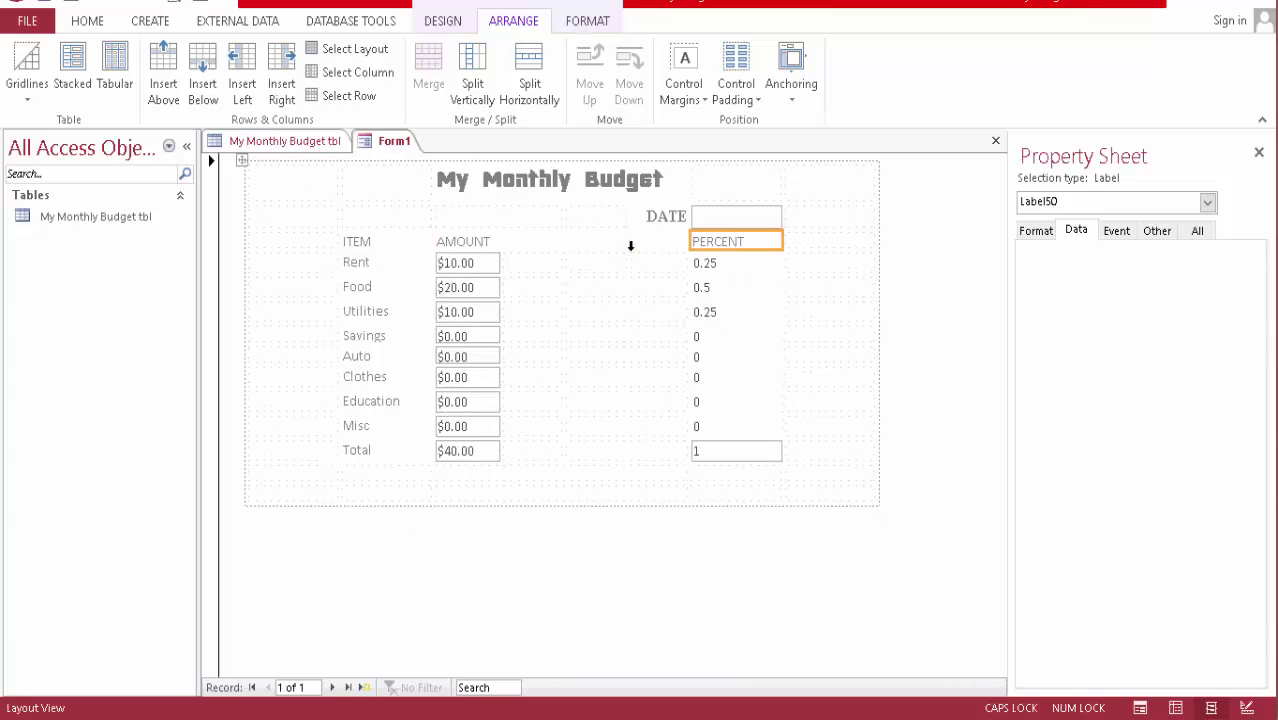
pyautogui.click(788, 312)
pyautogui.click(750, 243)
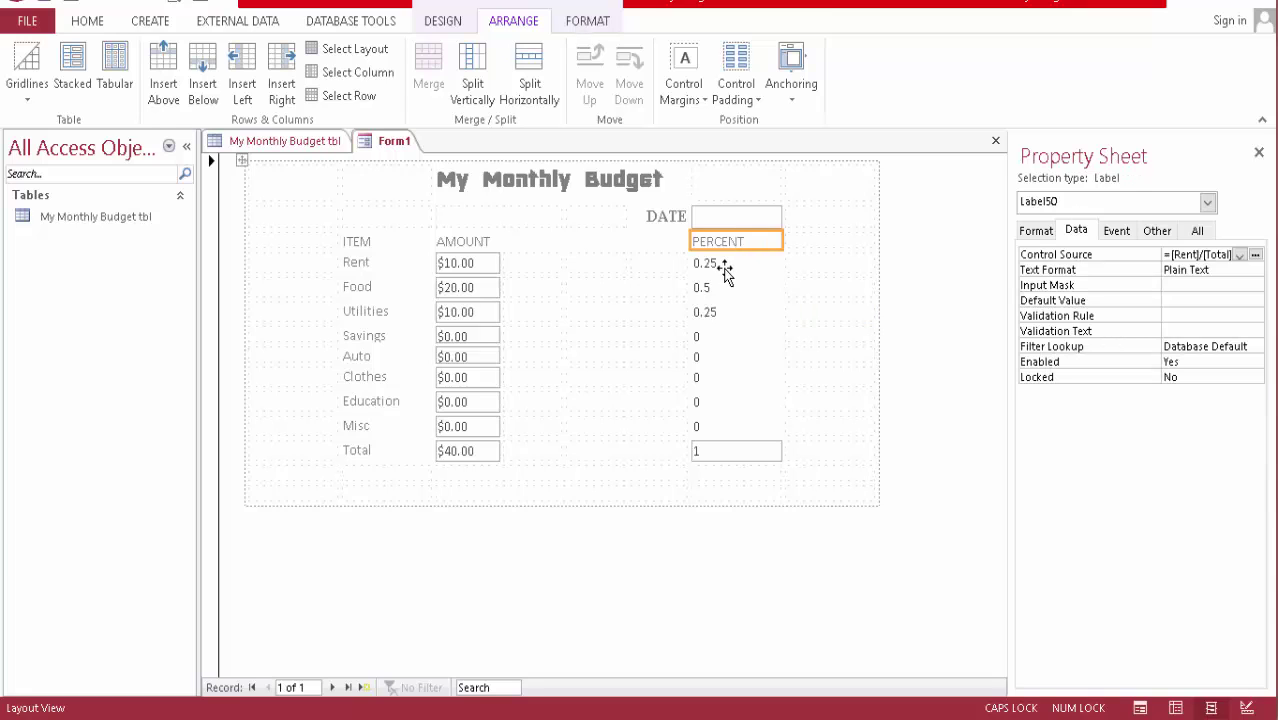
# - Move the percent boxes for Rent through Total into the empty cells directly beside their AMOUNT boxes
pyautogui.moveTo(722, 264); pyautogui.dragTo(542, 277)
pyautogui.moveTo(710, 288); pyautogui.dragTo(521, 296)
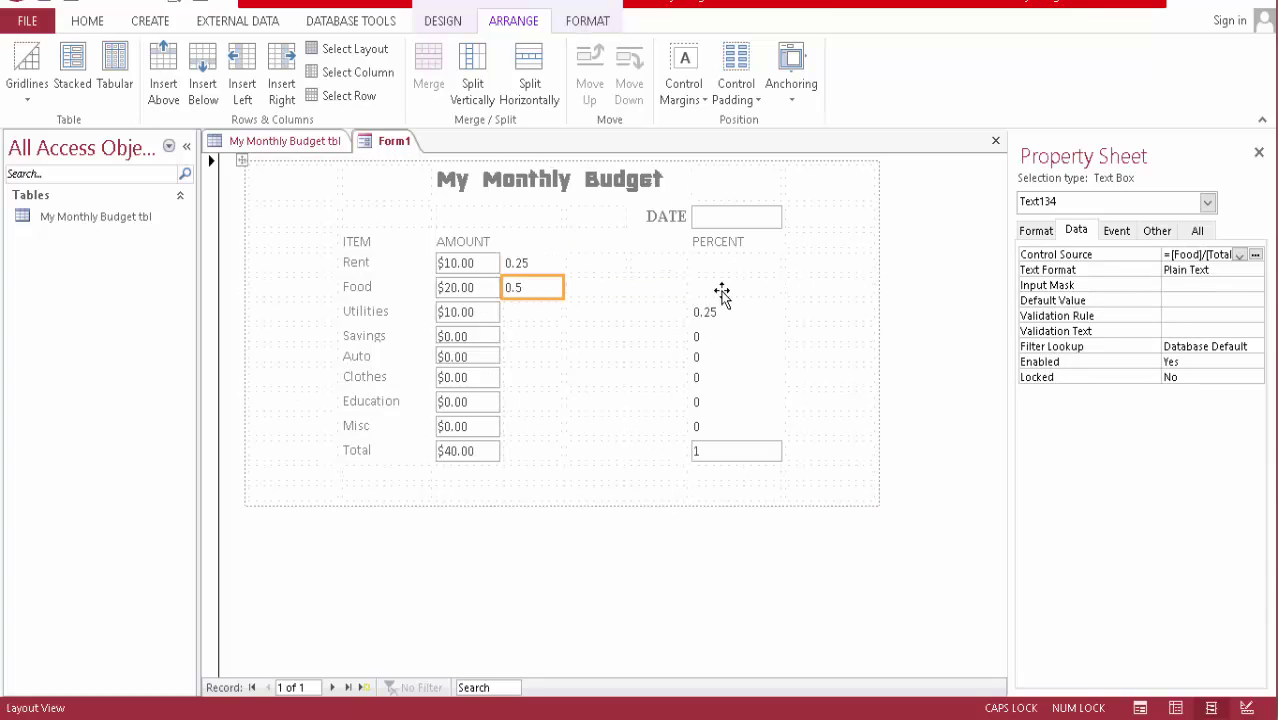
pyautogui.moveTo(704, 312); pyautogui.dragTo(520, 309)
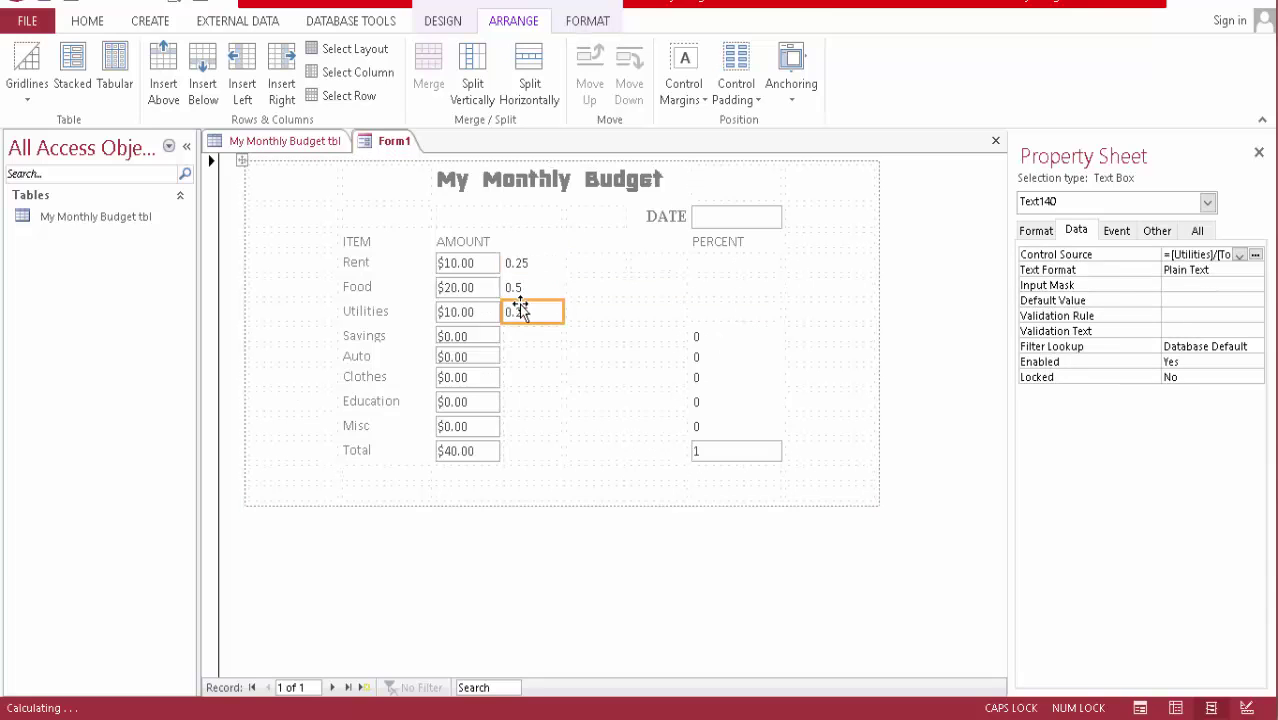
pyautogui.moveTo(703, 340); pyautogui.dragTo(540, 337)
pyautogui.moveTo(711, 360); pyautogui.dragTo(534, 362)
pyautogui.moveTo(720, 380); pyautogui.dragTo(536, 380)
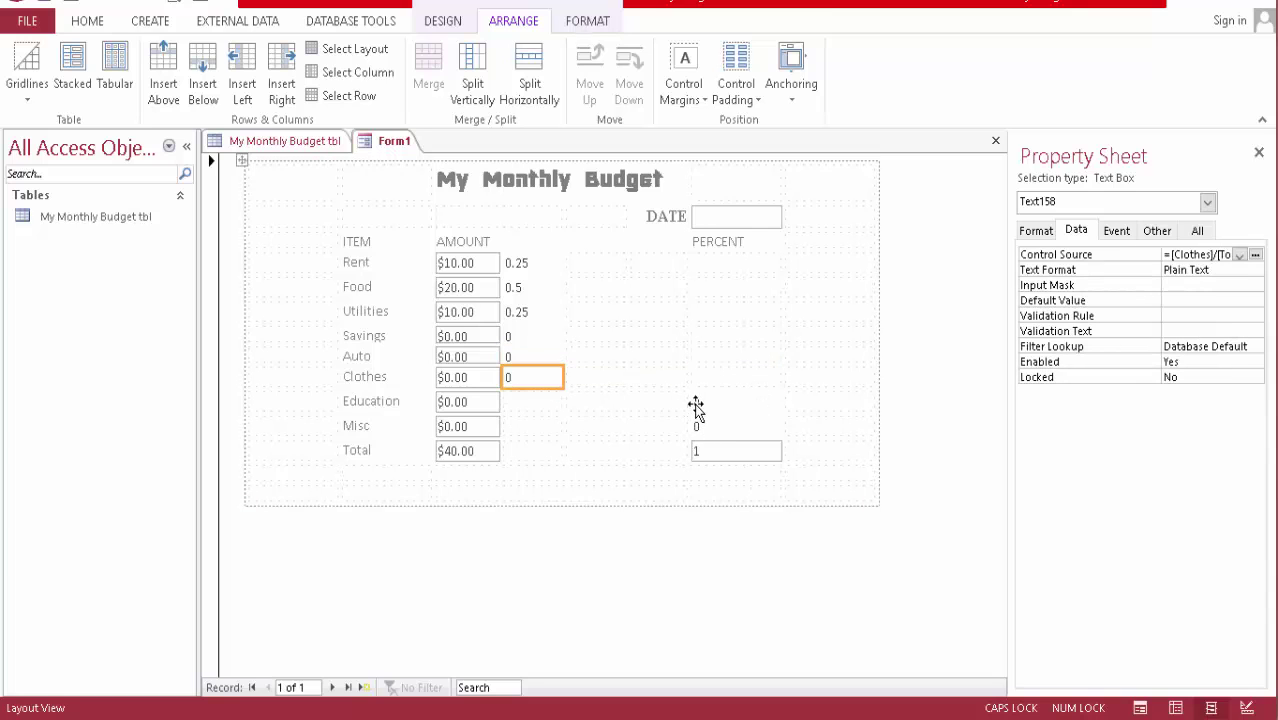
pyautogui.moveTo(697, 408); pyautogui.dragTo(553, 406)
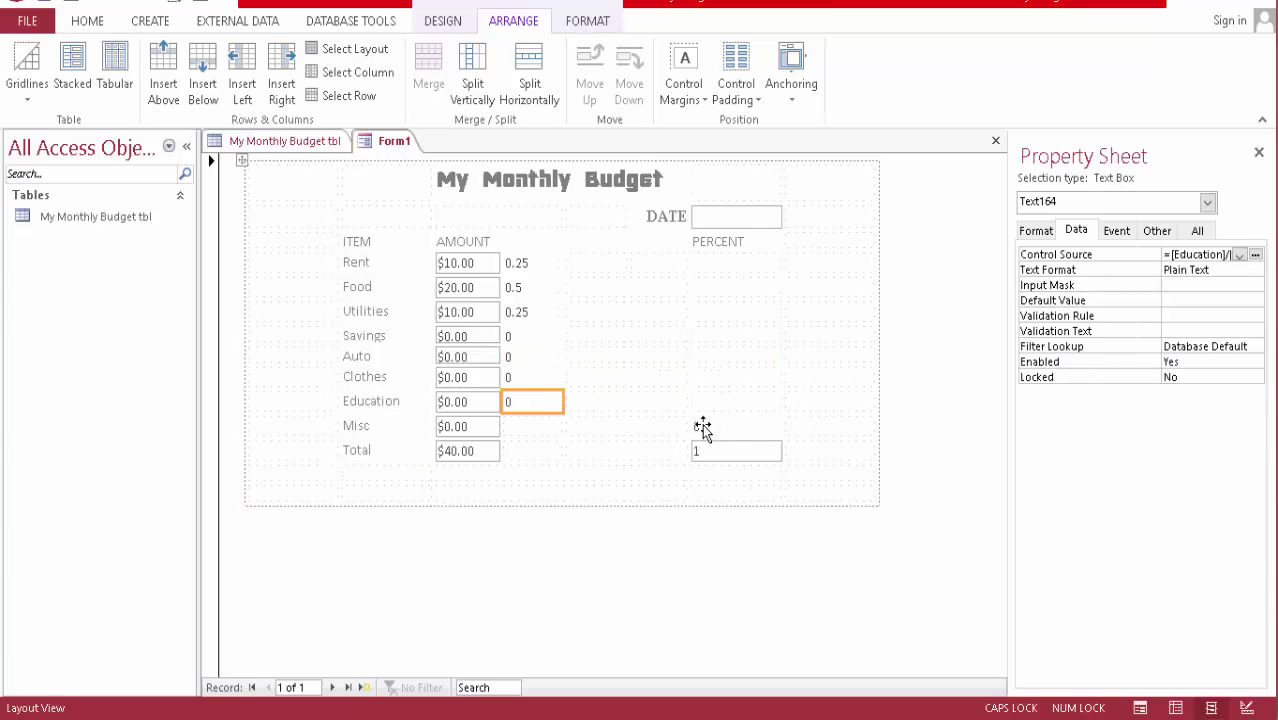
pyautogui.moveTo(703, 428); pyautogui.dragTo(555, 430)
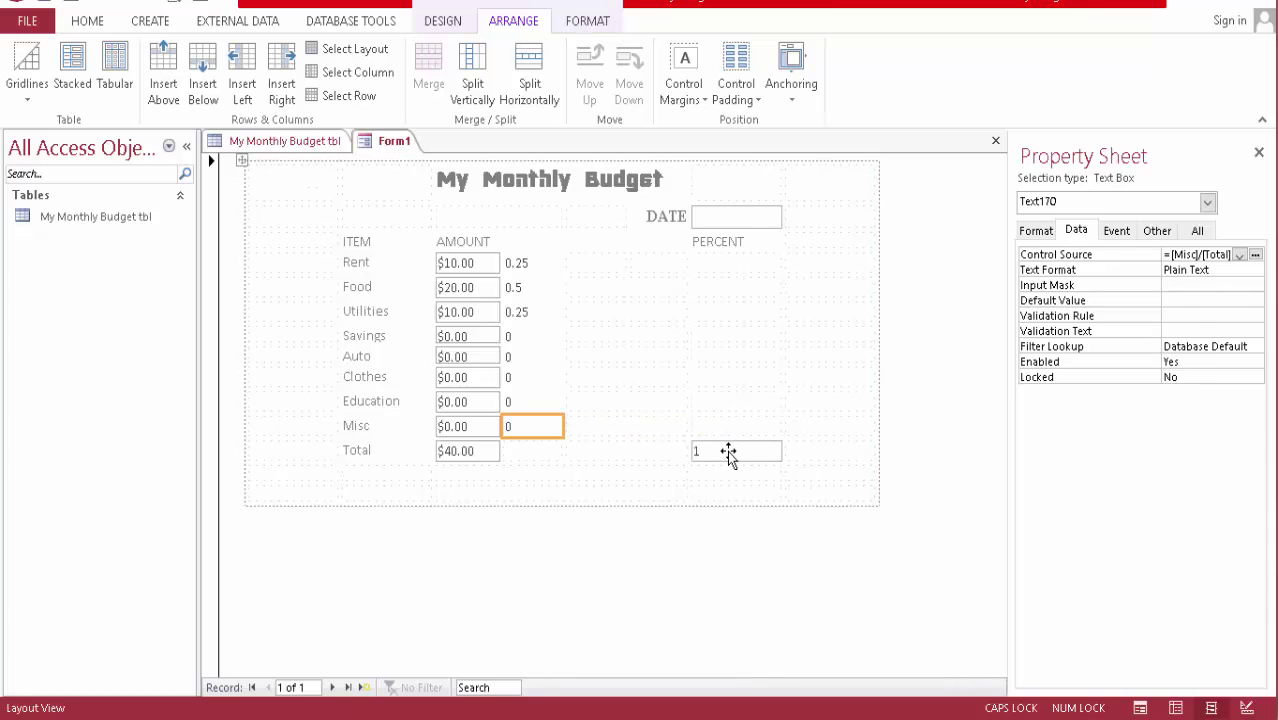
pyautogui.moveTo(728, 453); pyautogui.dragTo(543, 463)
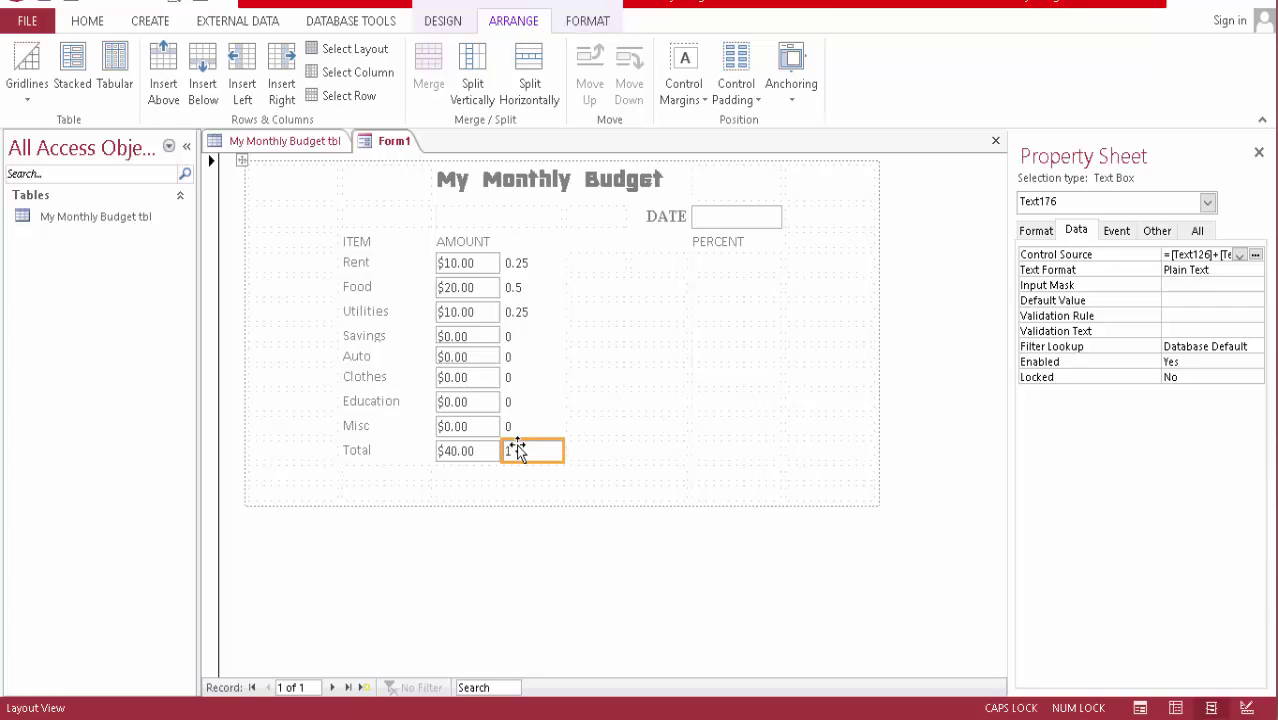
# - Try deleting the PERCENT label from the header row, and undo the deletion
pyautogui.click(705, 244)
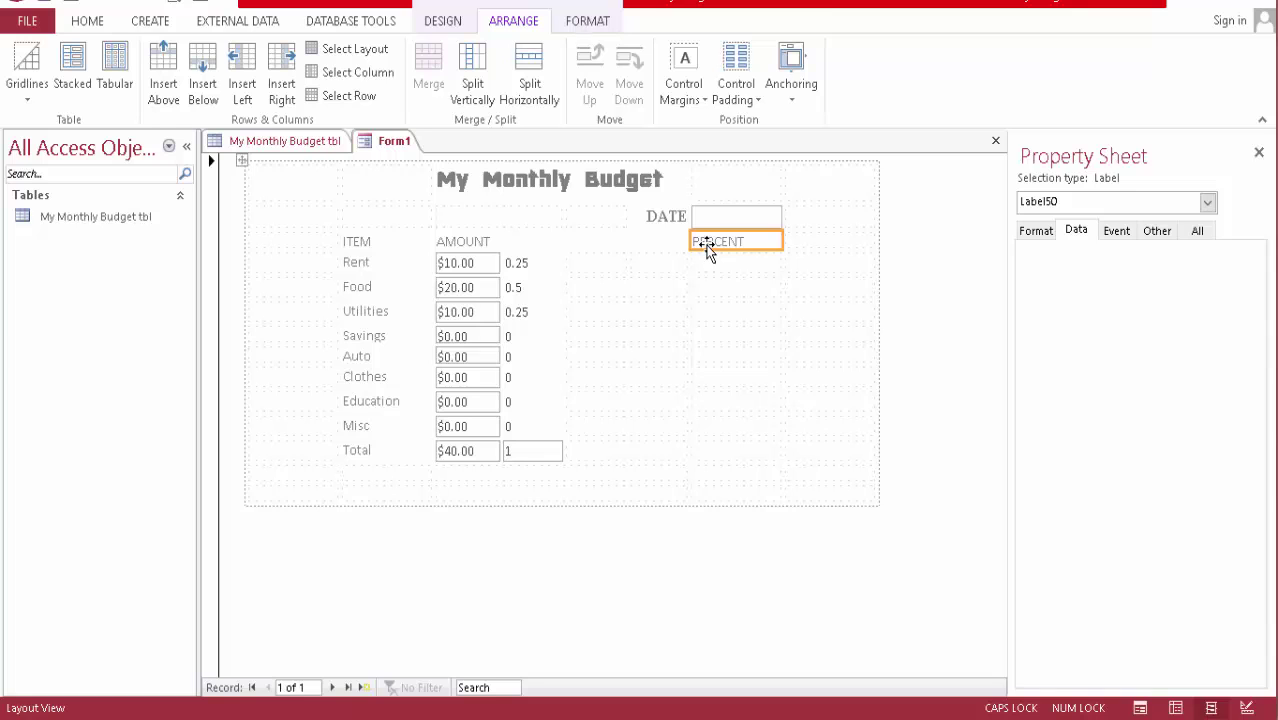
pyautogui.press('Delete')
pyautogui.click(533, 241)
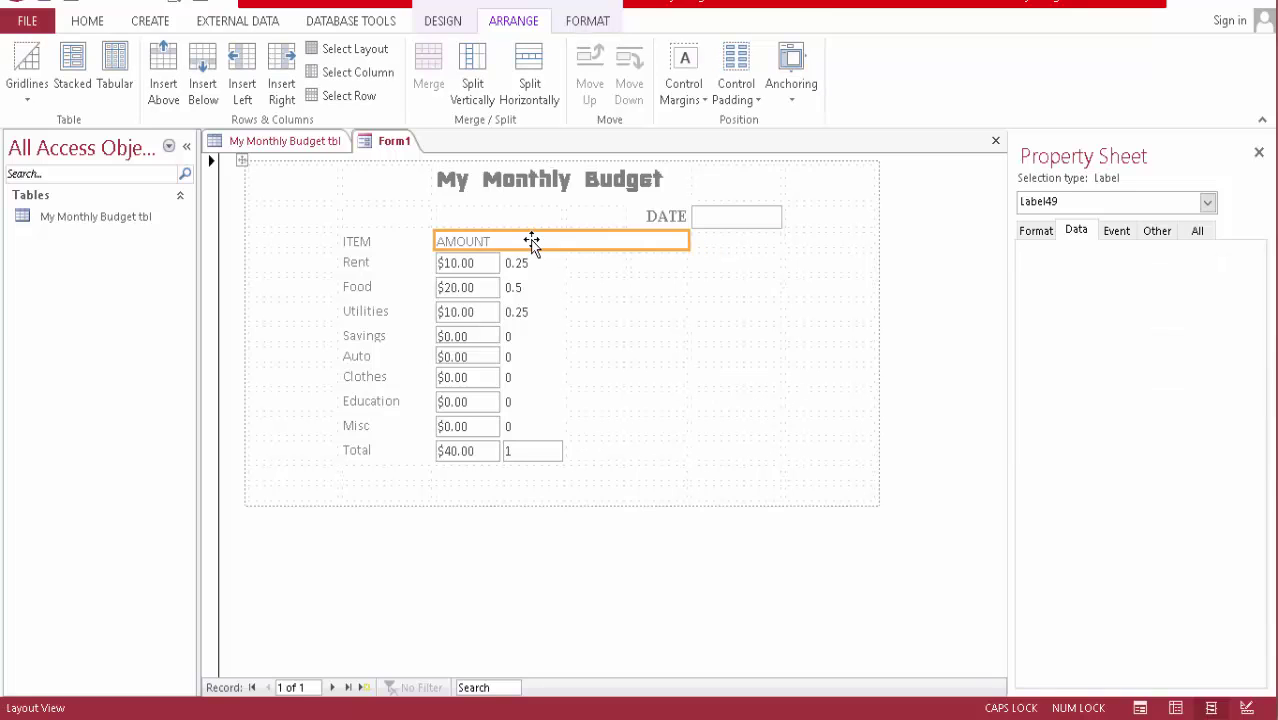
pyautogui.click(533, 241)
pyautogui.click(635, 288)
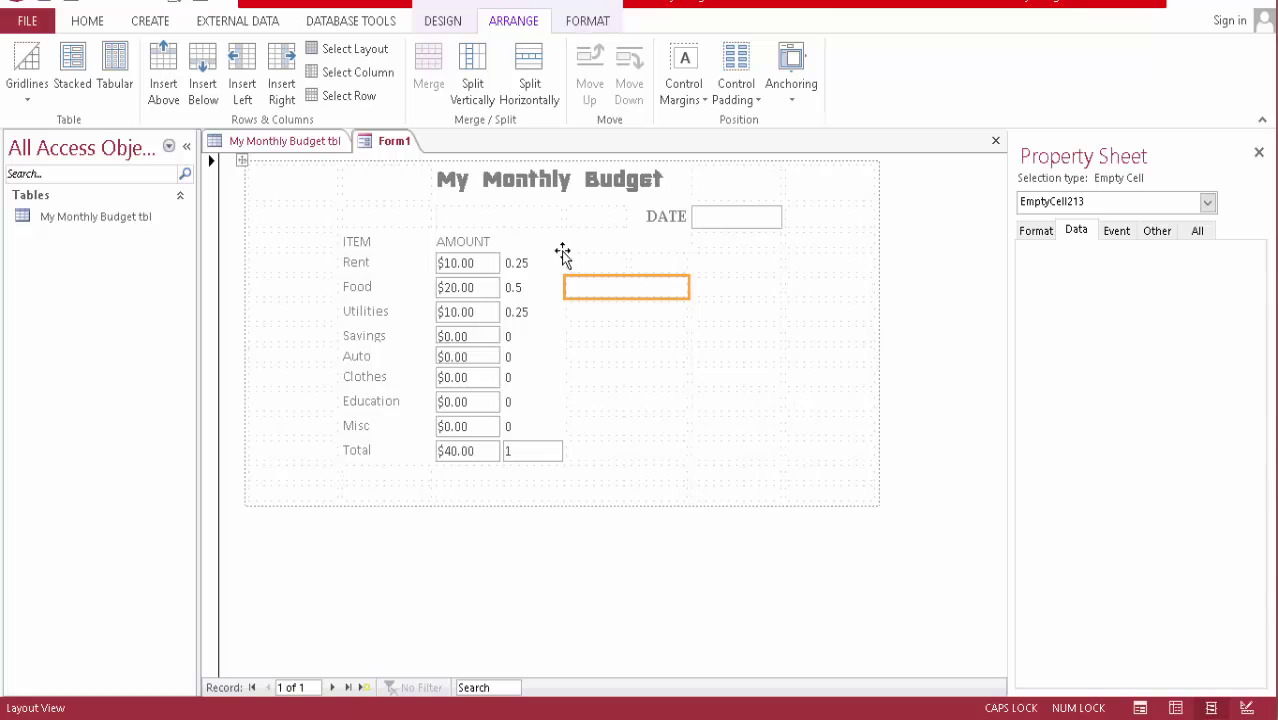
pyautogui.hotkey('ctrl', 'z')
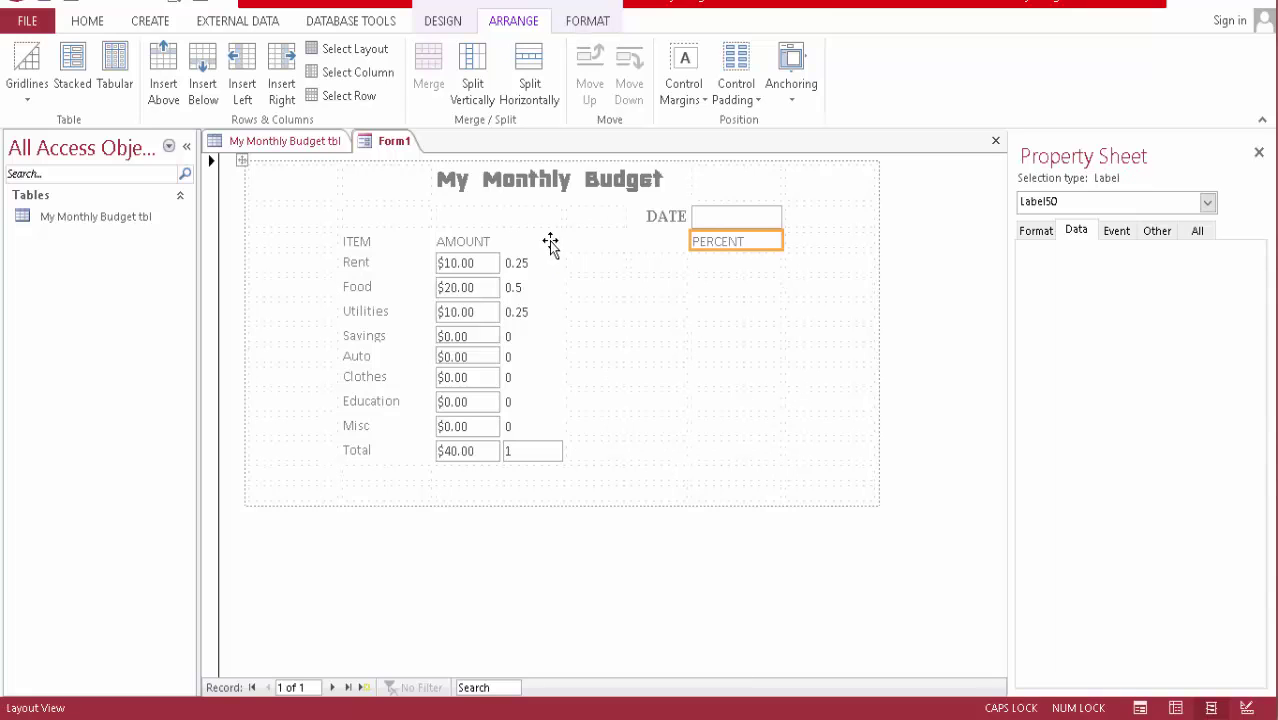
# - Split the AMOUNT header cell horizontally twice to match the width of the amount boxes below it
pyautogui.click(522, 241)
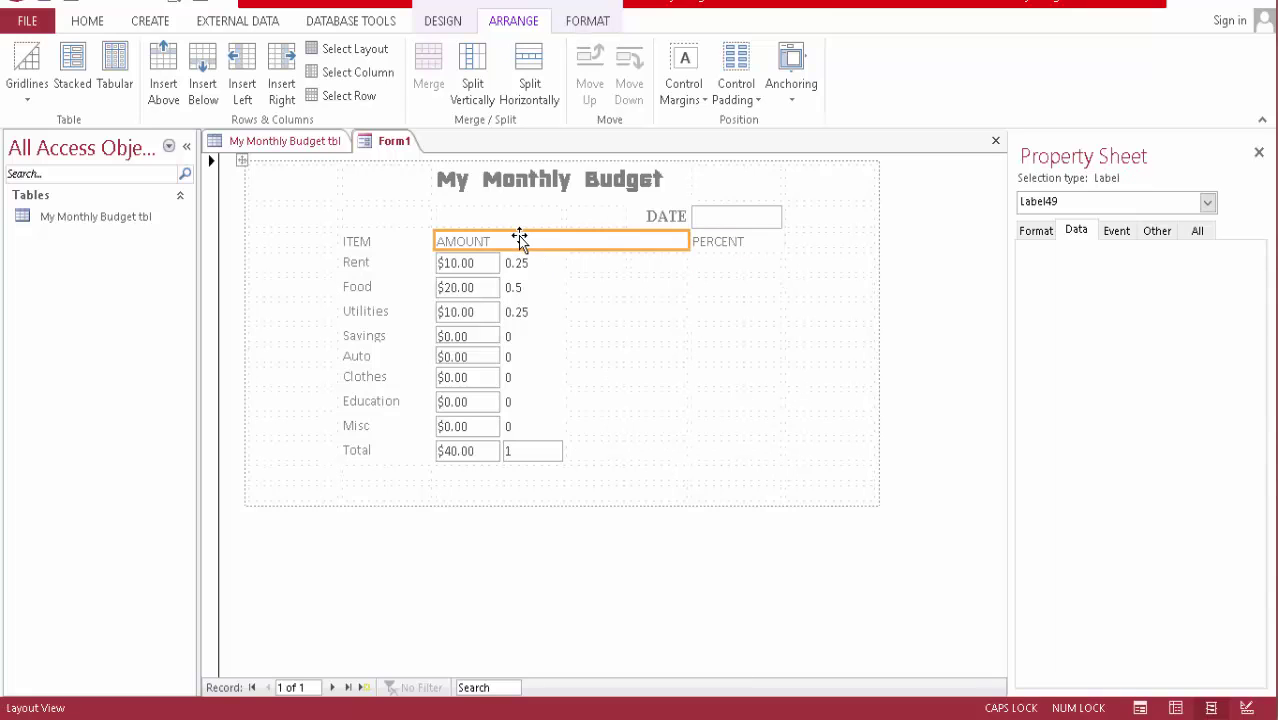
pyautogui.click(525, 75)
pyautogui.click(525, 75)
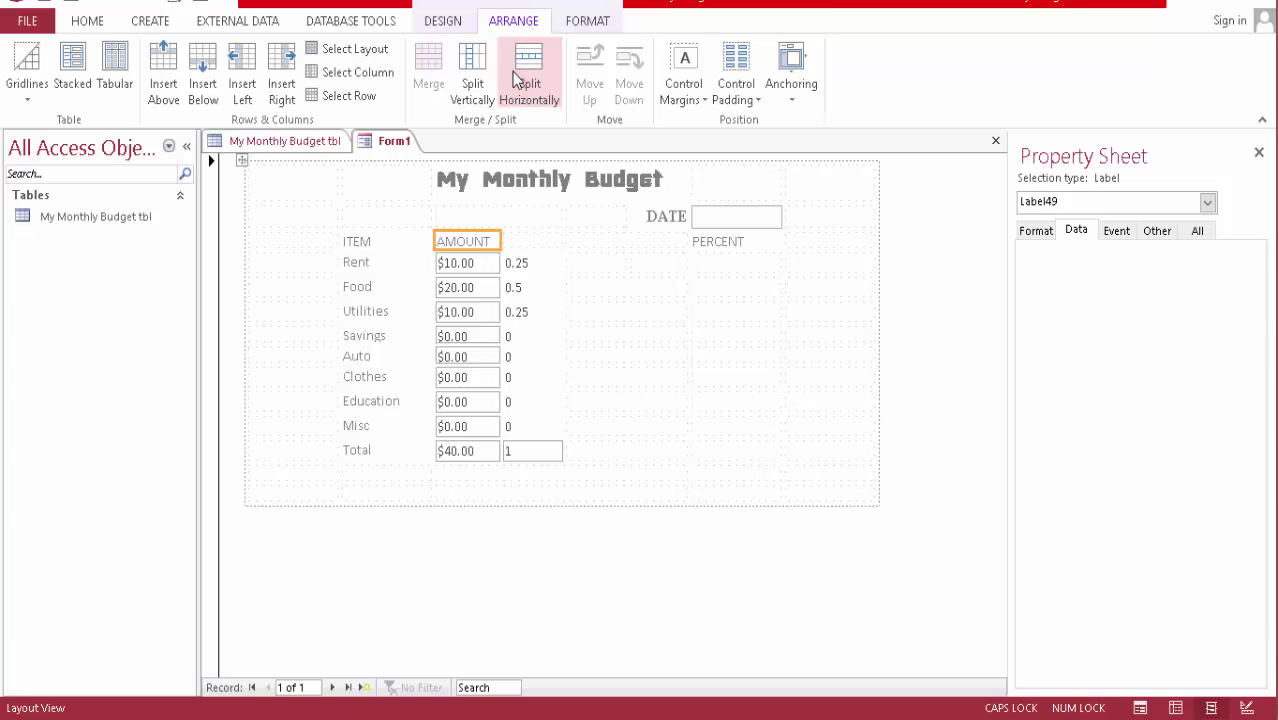
pyautogui.click(746, 247)
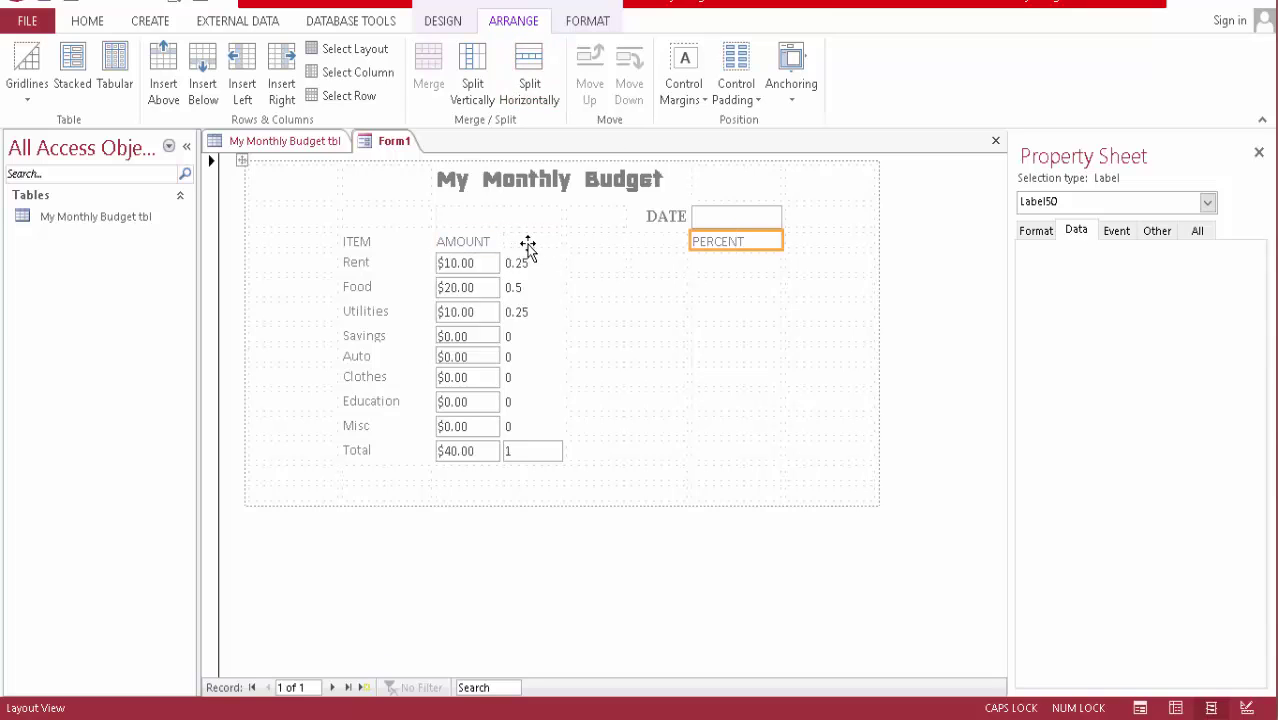
pyautogui.press('F2')
pyautogui.click(740, 283)
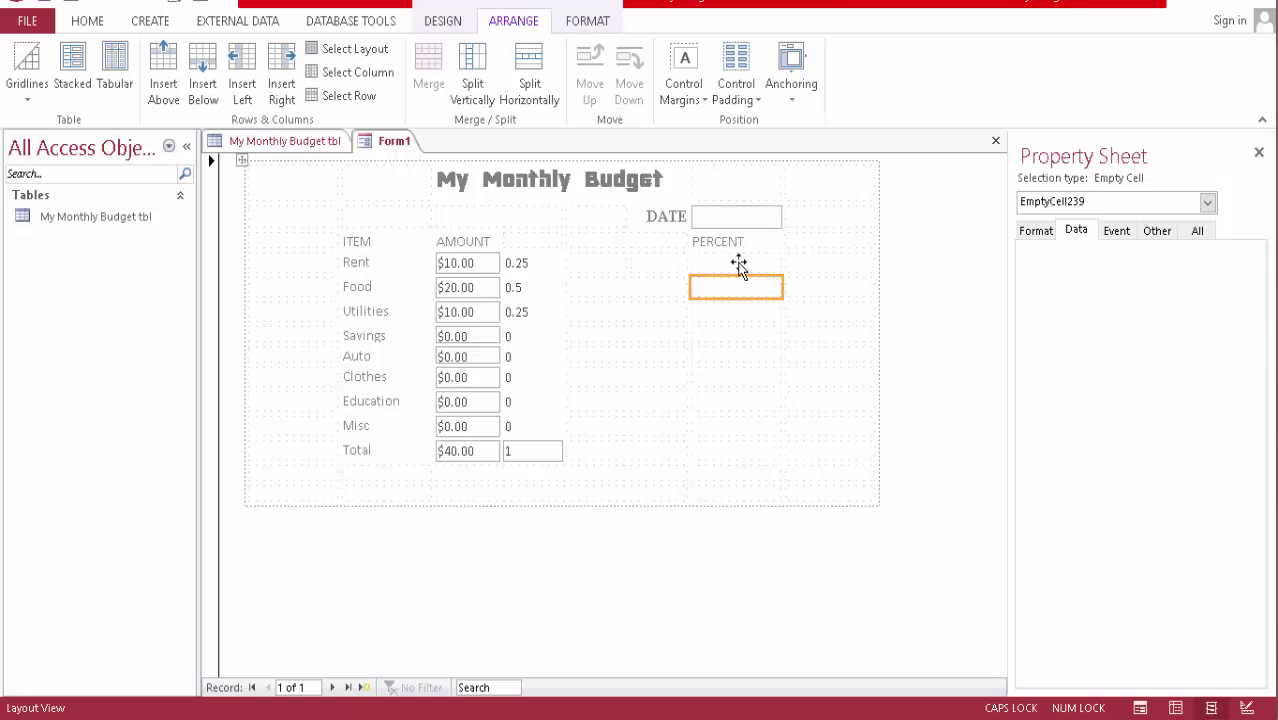
# - Move the PERCENT label into the empty header cell directly beside the AMOUNT label
pyautogui.click(738, 243)
pyautogui.moveTo(735, 243); pyautogui.dragTo(545, 243)
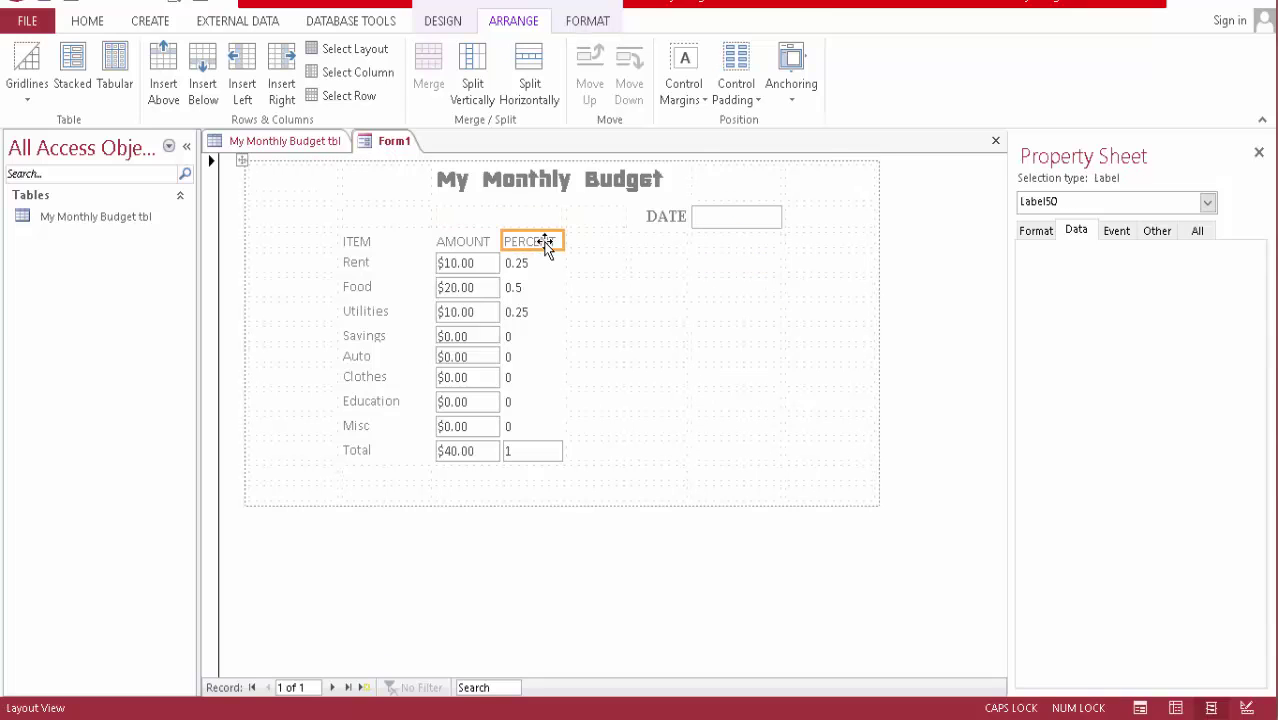
pyautogui.click(640, 278)
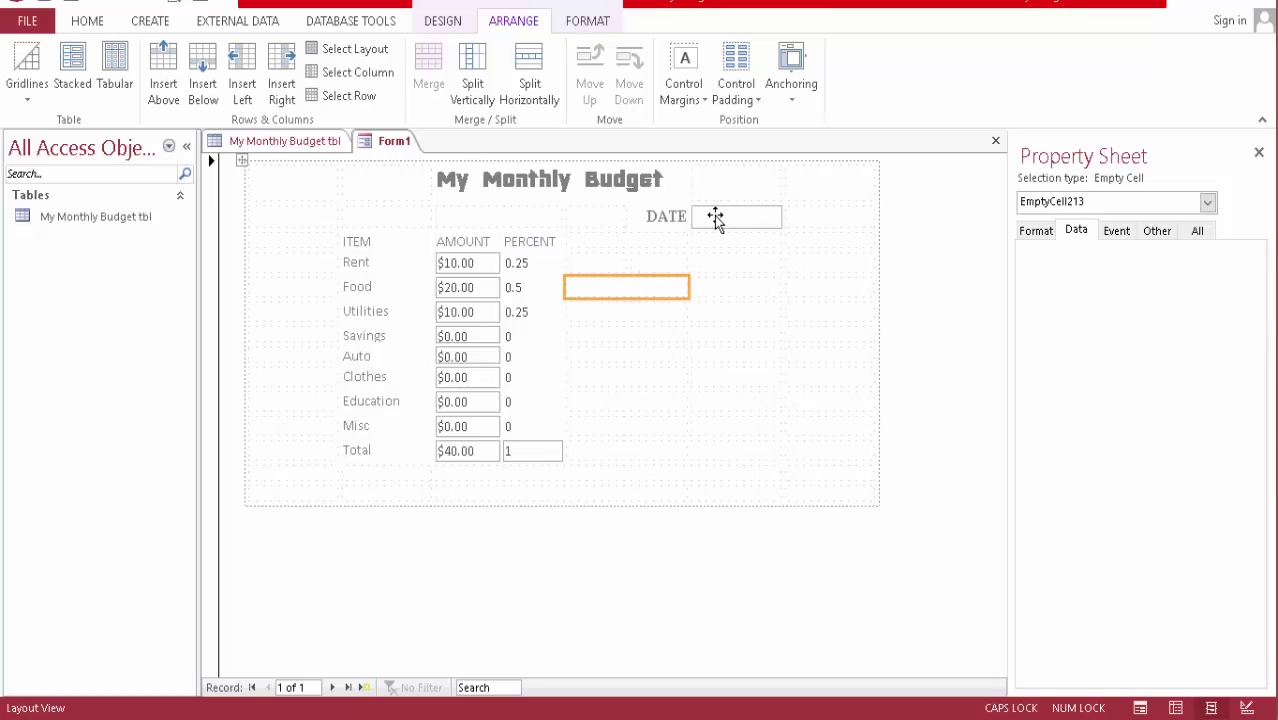
# - Move the DATE label into the empty cell on its left and the date box into the cell this frees
pyautogui.moveTo(657, 219); pyautogui.dragTo(610, 219)
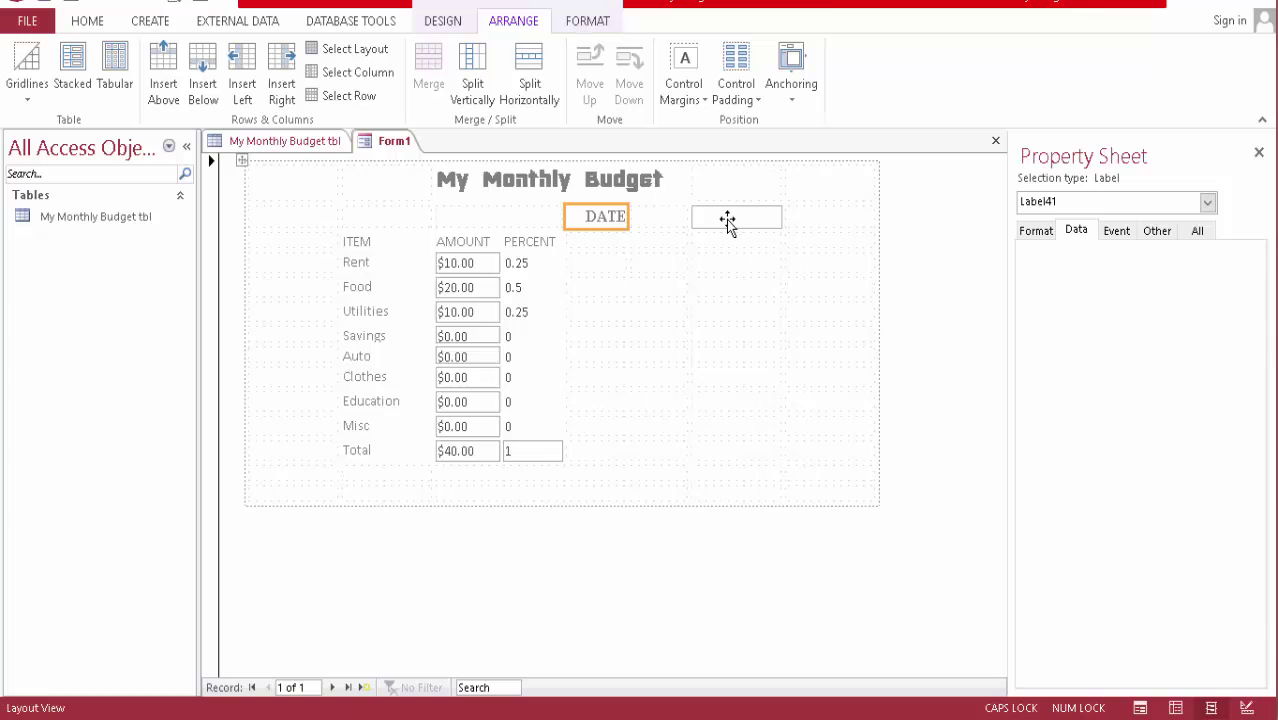
pyautogui.click(726, 219)
pyautogui.moveTo(693, 222); pyautogui.dragTo(669, 221)
# - Split the empty cell after the date box horizontally and merge its nearer half into the date box
pyautogui.click(699, 218)
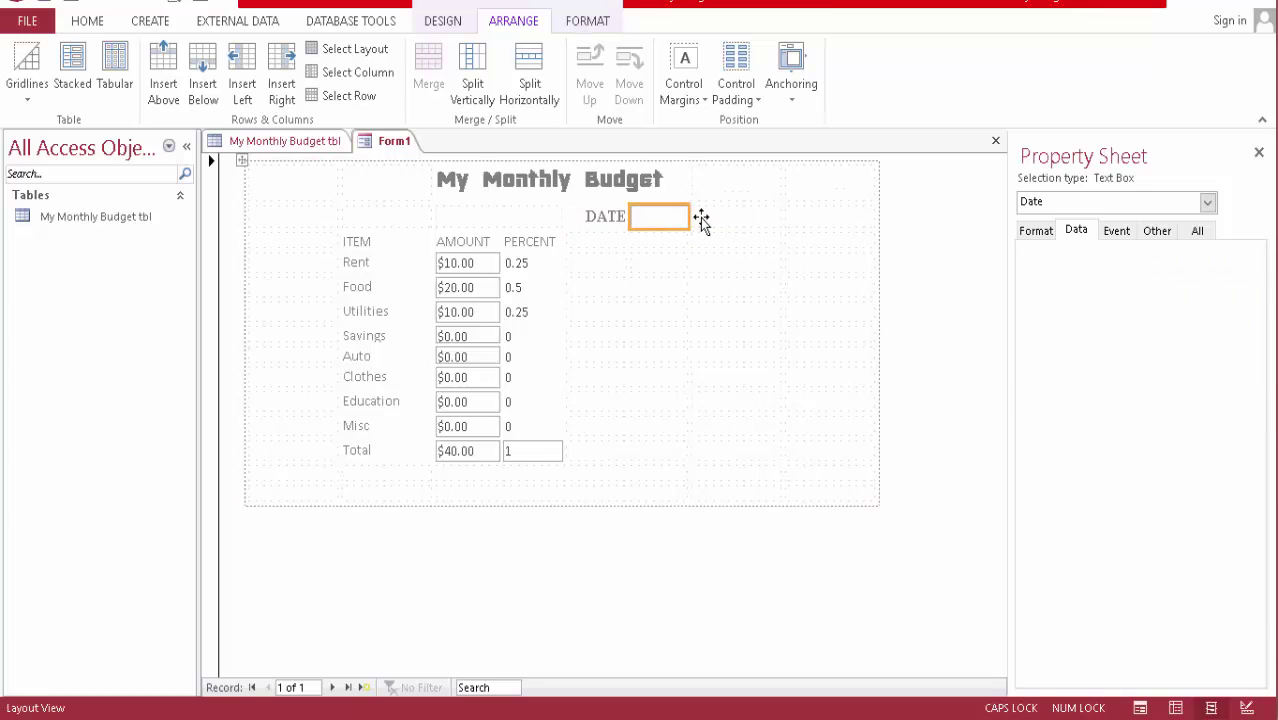
pyautogui.click(527, 78)
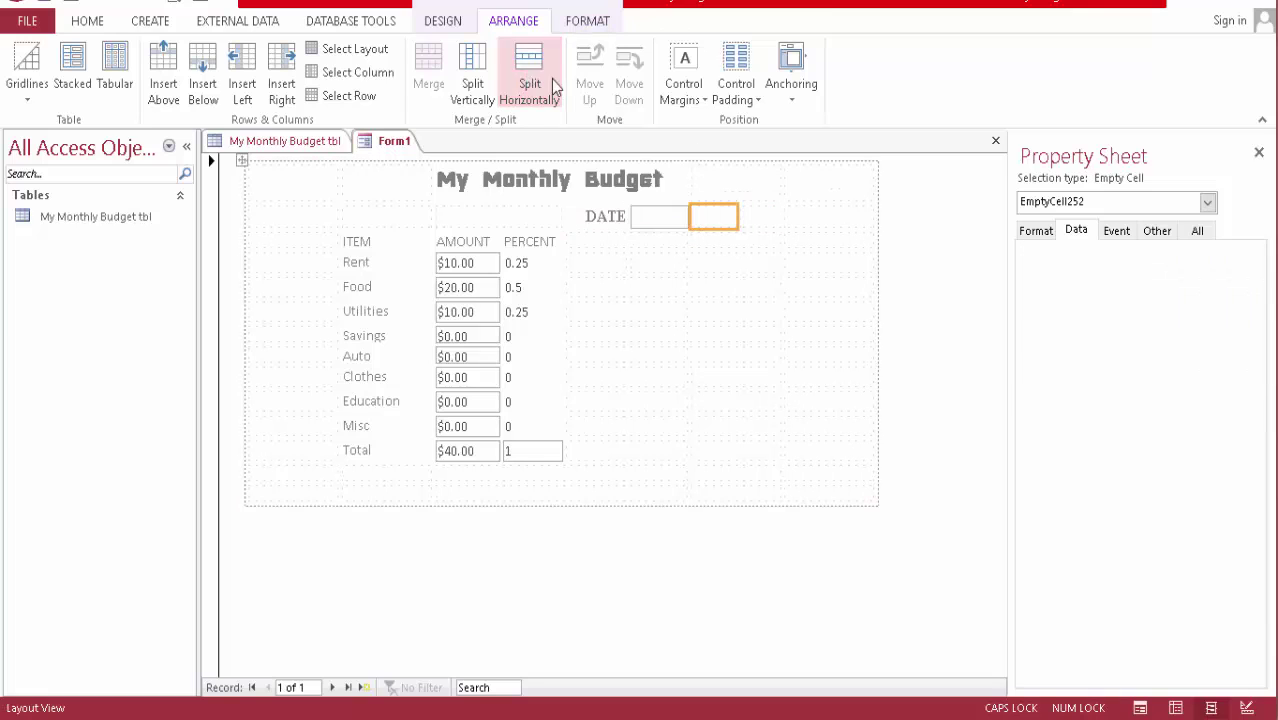
pyautogui.click(672, 219)
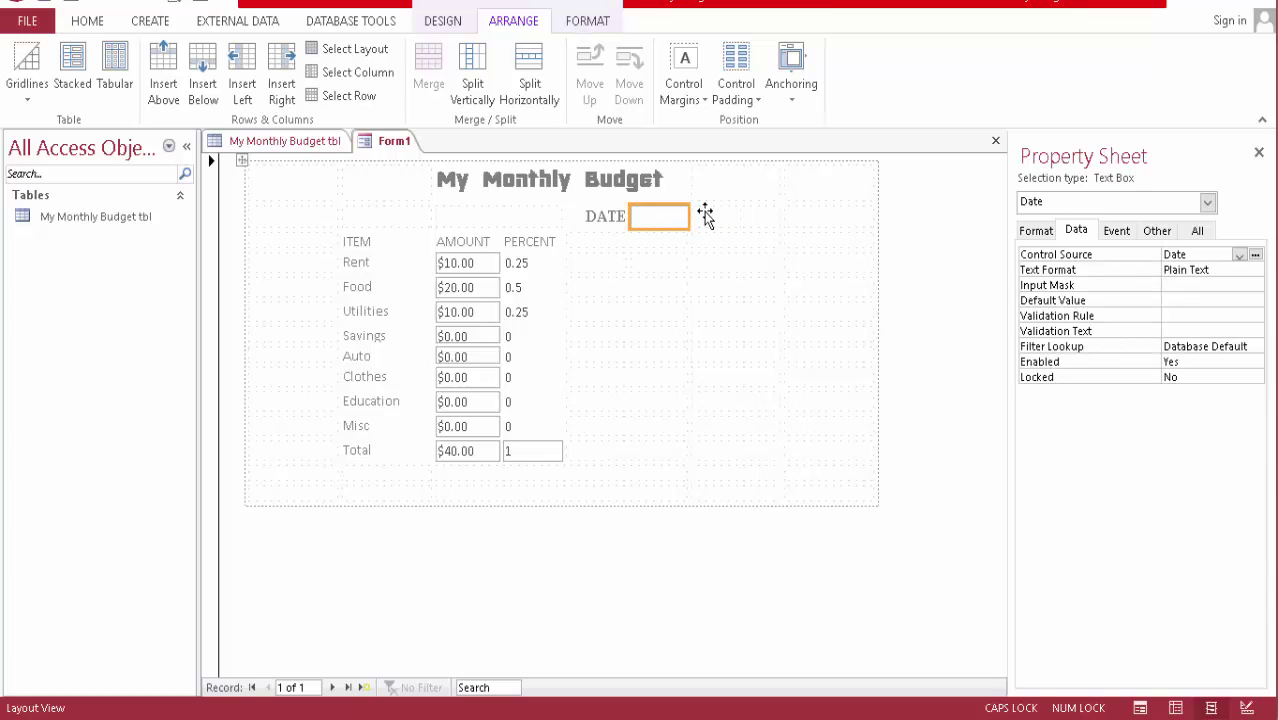
pyautogui.keyDown('shift'); pyautogui.click(706, 216); pyautogui.keyUp('shift')
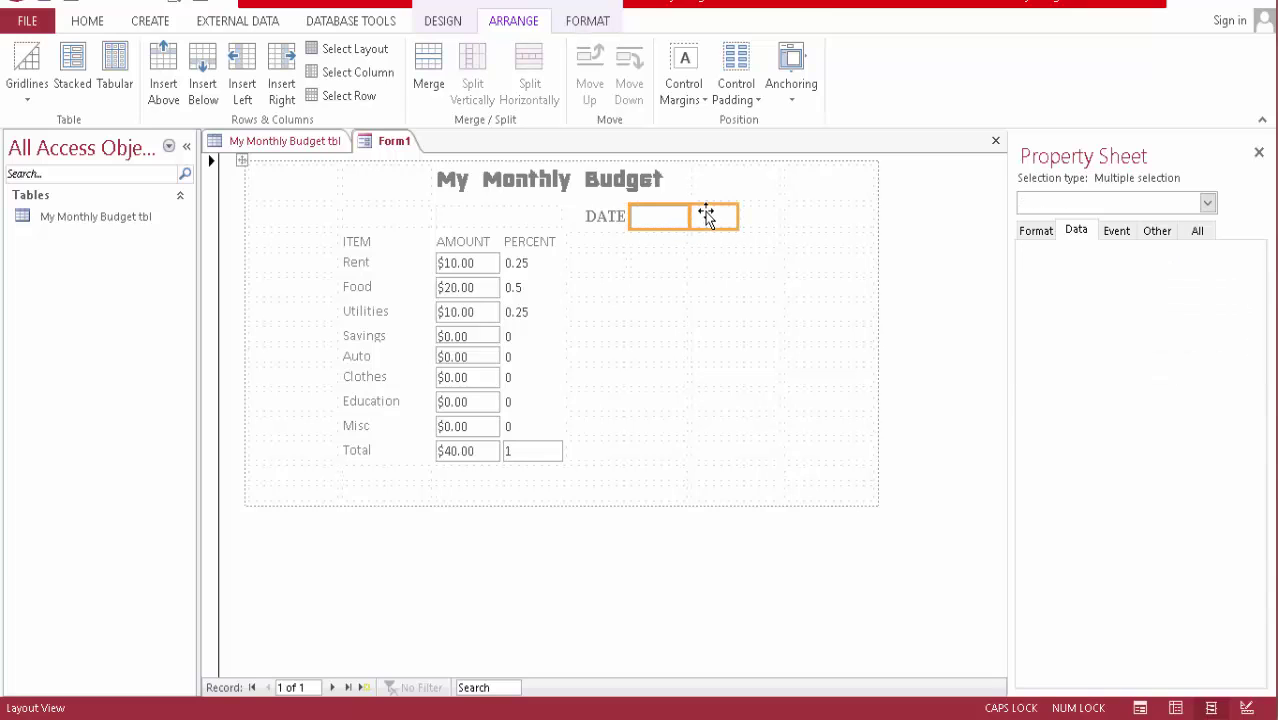
pyautogui.click(423, 66)
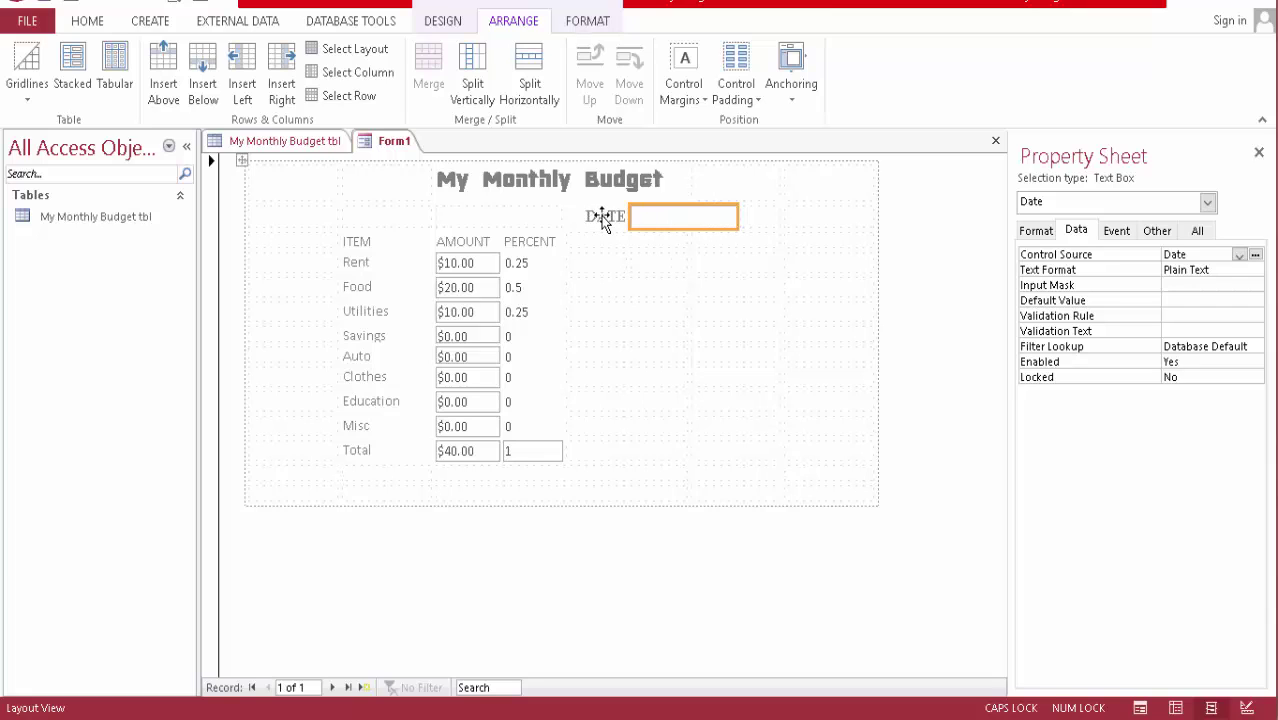
# - Move the DATE label above the AMOUNT and PERCENT headers with its box beside it, and widen the box by merging half of the adjacent empty cell
pyautogui.moveTo(603, 222); pyautogui.dragTo(520, 219)
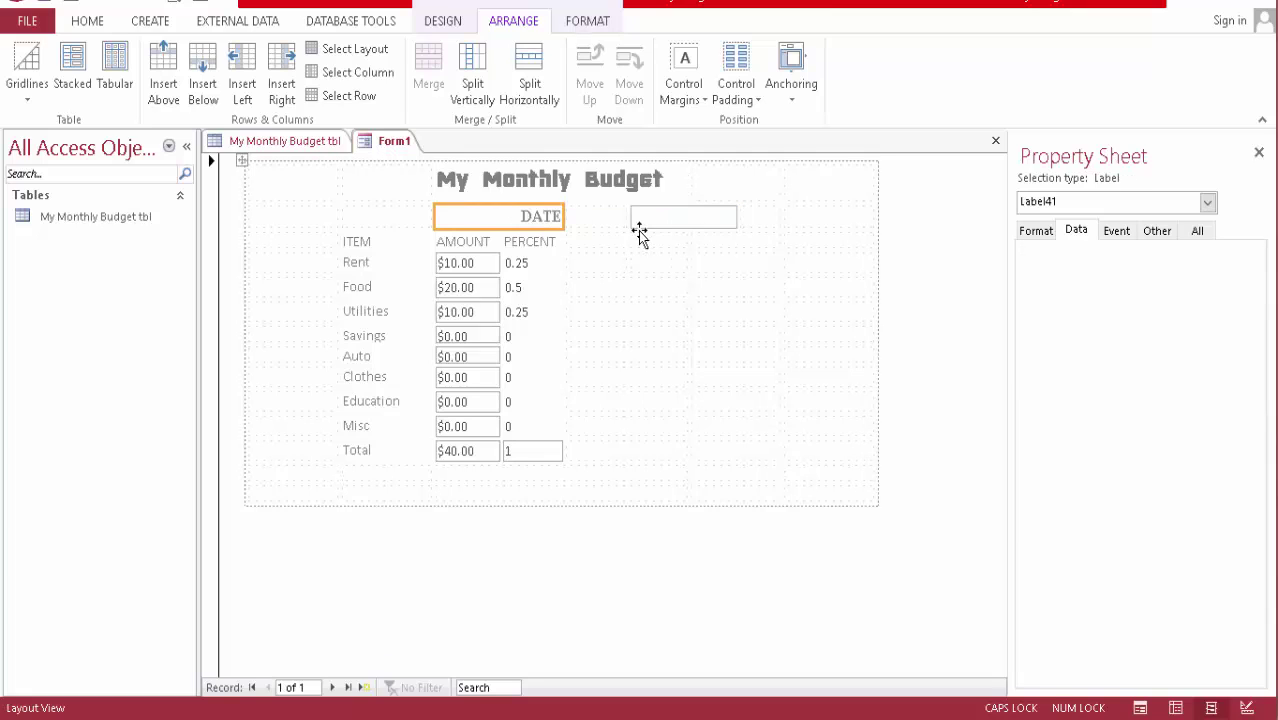
pyautogui.moveTo(641, 218); pyautogui.dragTo(598, 216)
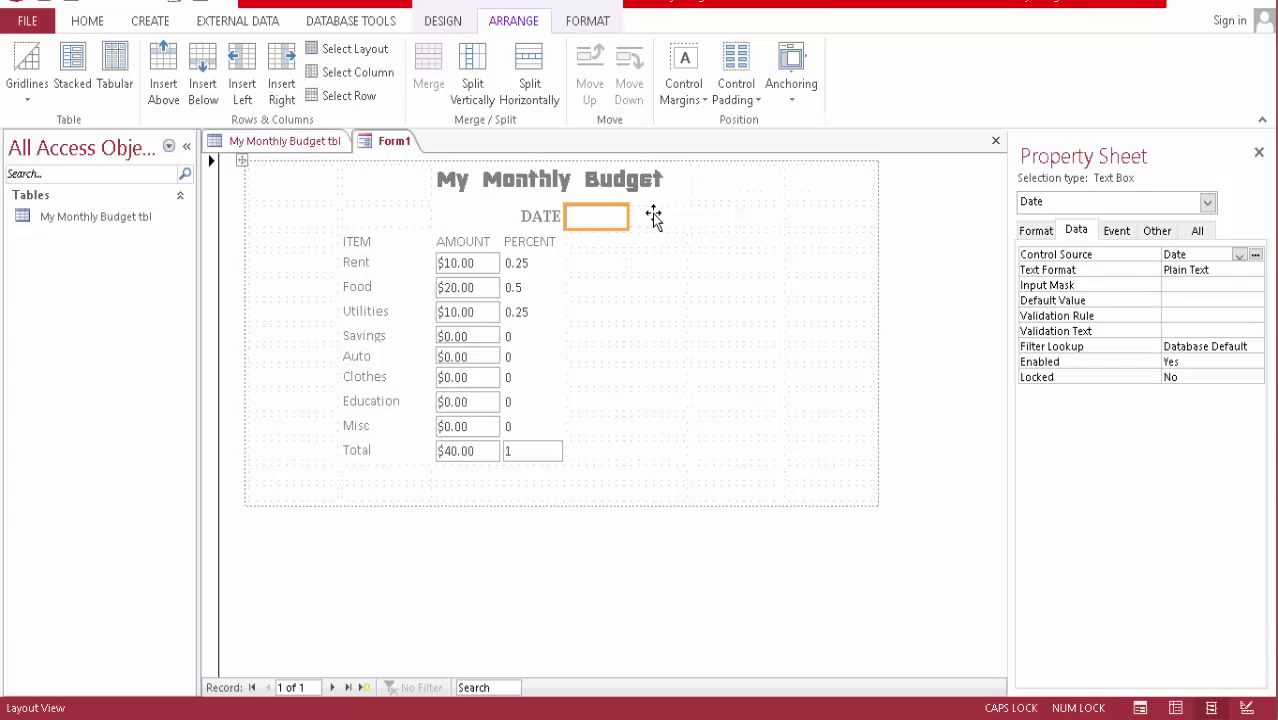
pyautogui.click(655, 218)
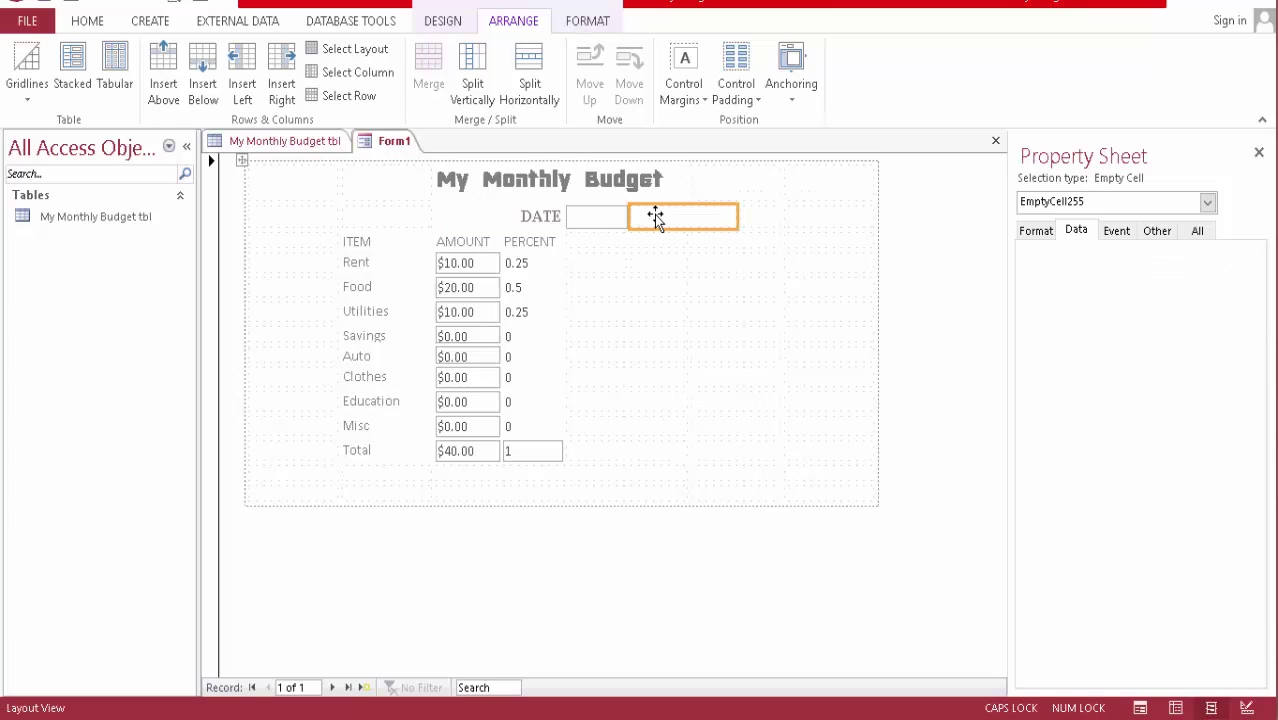
pyautogui.click(536, 75)
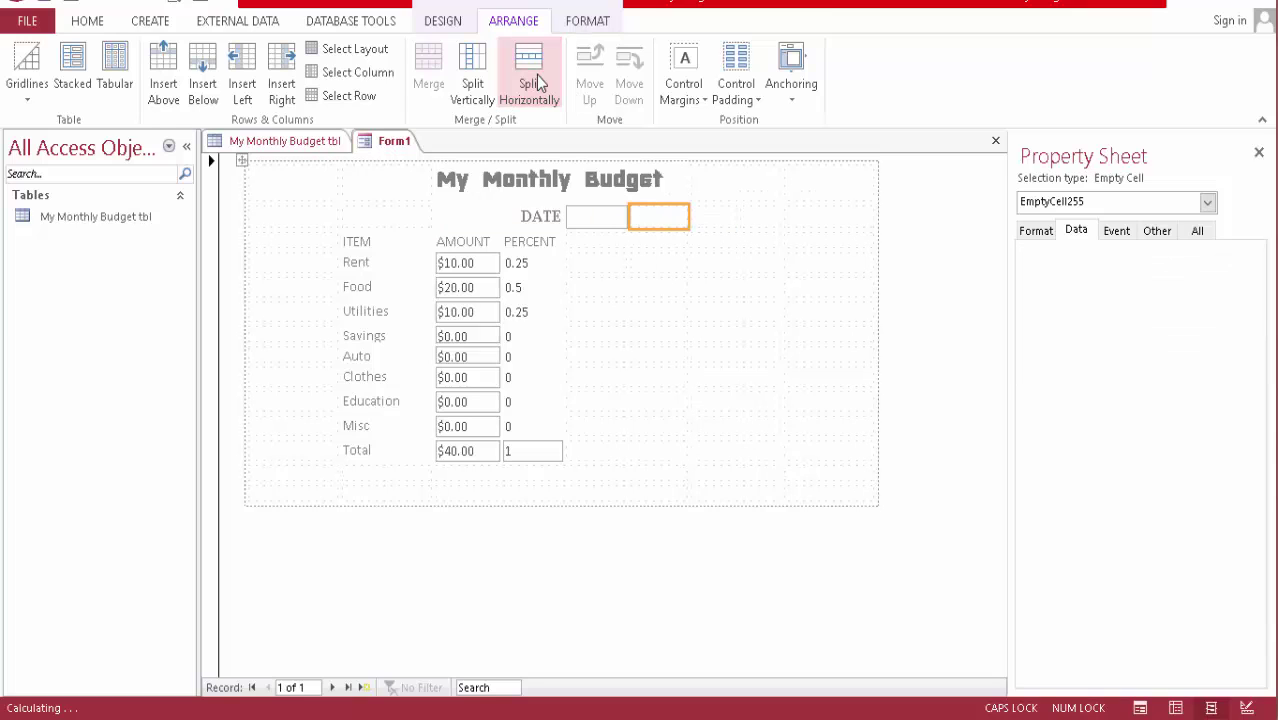
pyautogui.keyDown('shift'); pyautogui.click(605, 218); pyautogui.keyUp('shift')
pyautogui.click(440, 62)
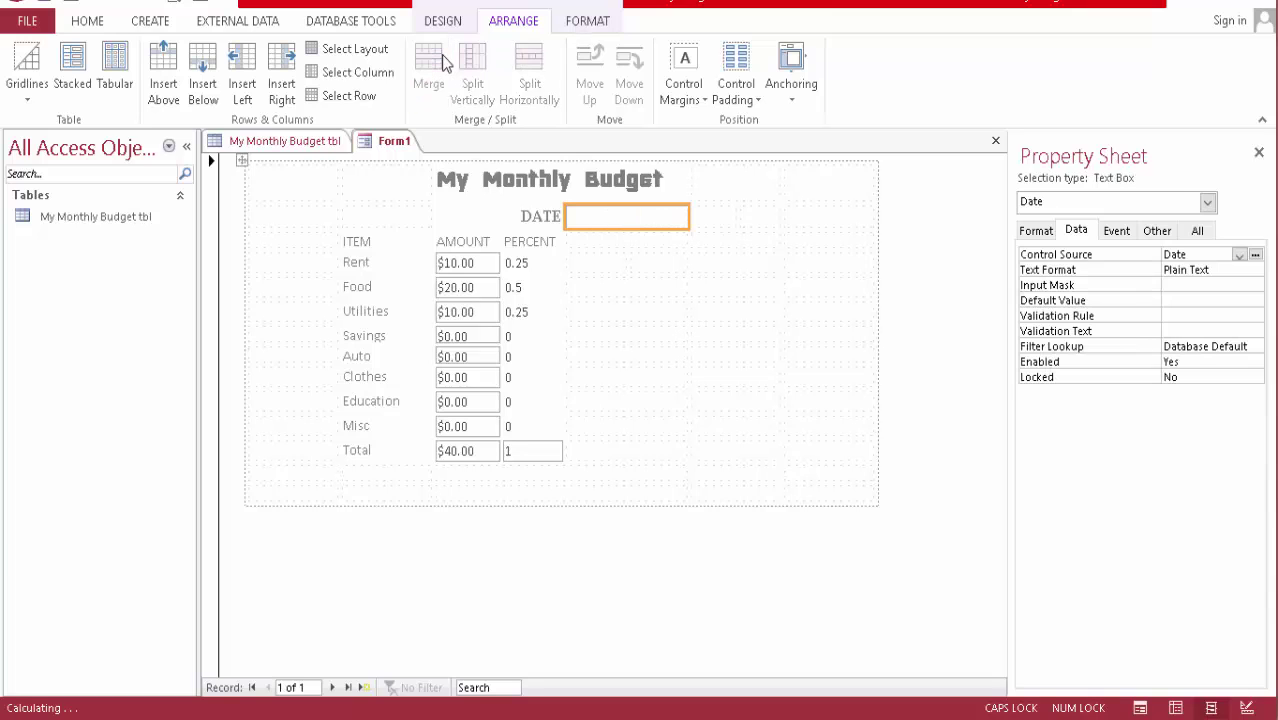
# - Split the DATE label cell horizontally and move the date box into the new empty cell above PERCENT
pyautogui.click(476, 215)
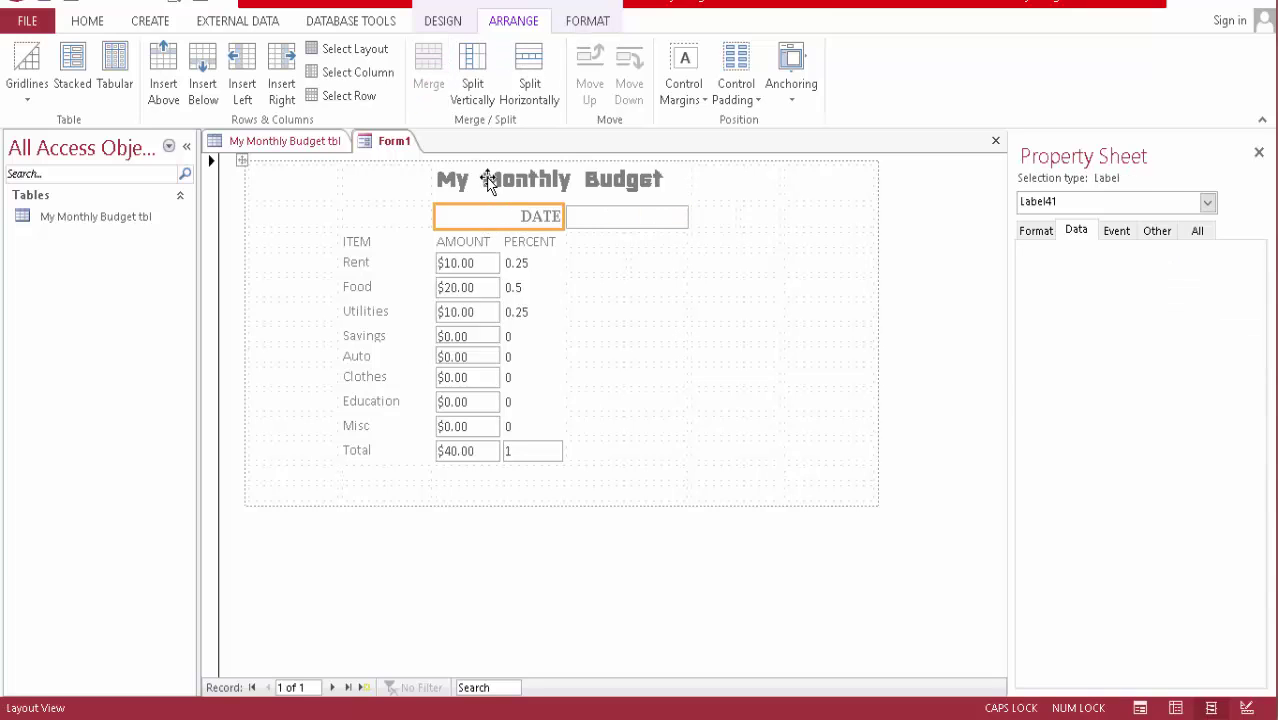
pyautogui.click(528, 62)
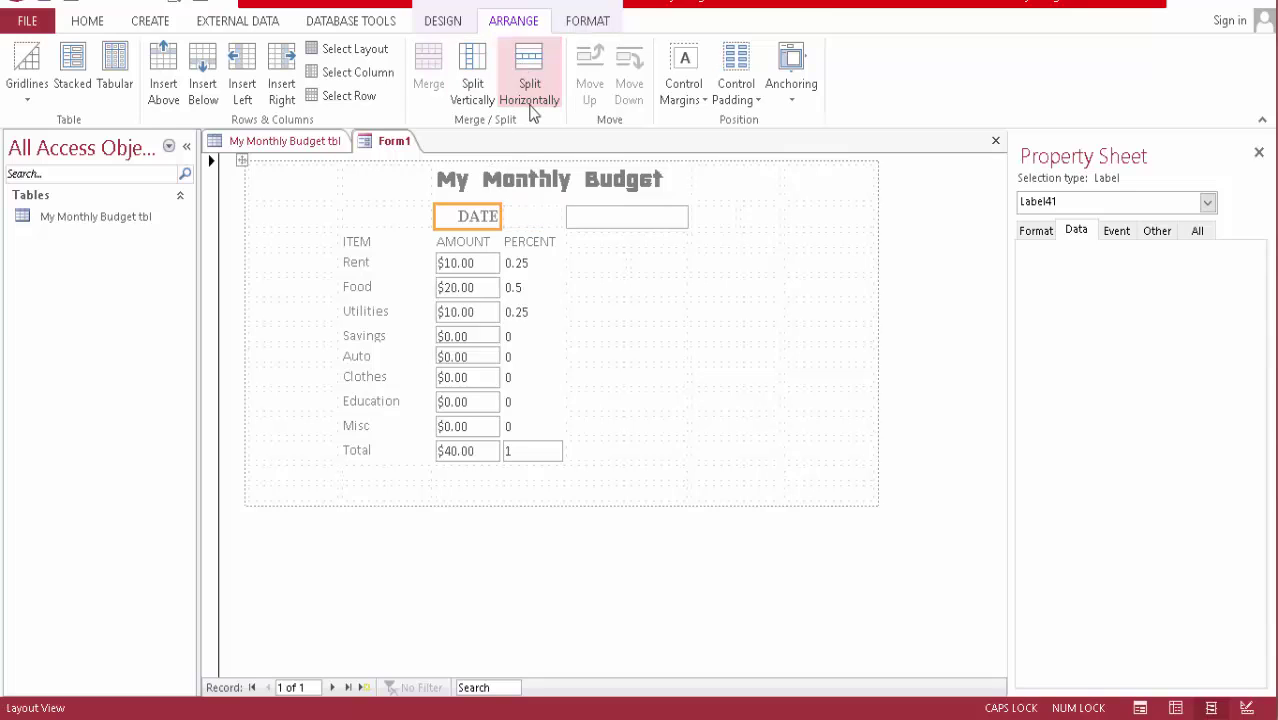
pyautogui.moveTo(590, 215); pyautogui.dragTo(552, 214)
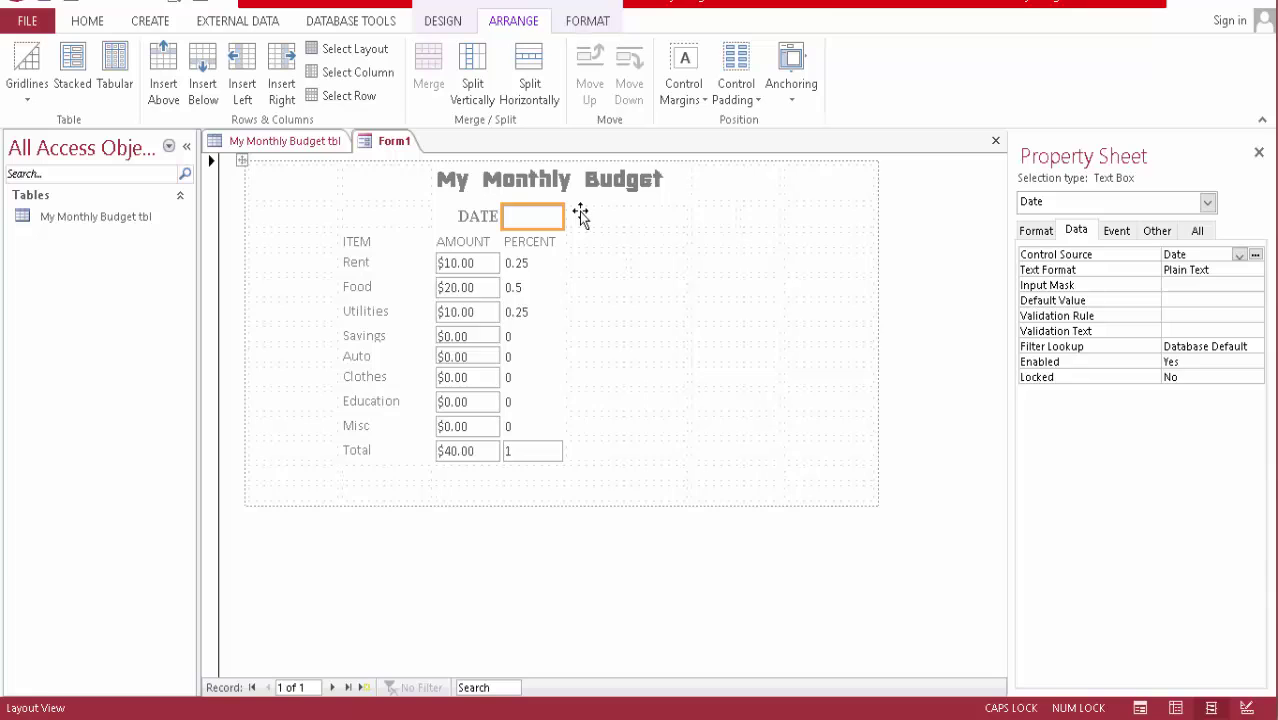
# - Widen the date box above PERCENT by splitting the empty cell beside it horizontally and merging in the nearer half
pyautogui.keyDown('shift'); pyautogui.click(581, 217); pyautogui.keyUp('shift')
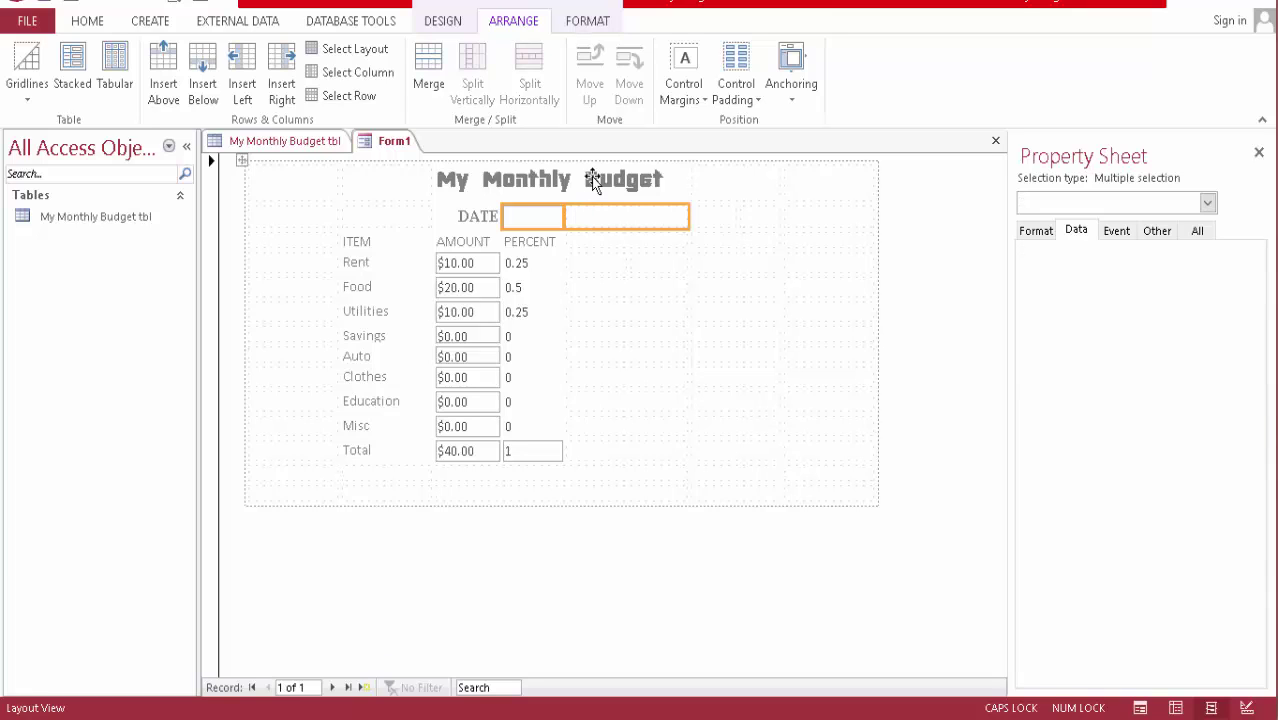
pyautogui.click(595, 218)
pyautogui.click(528, 62)
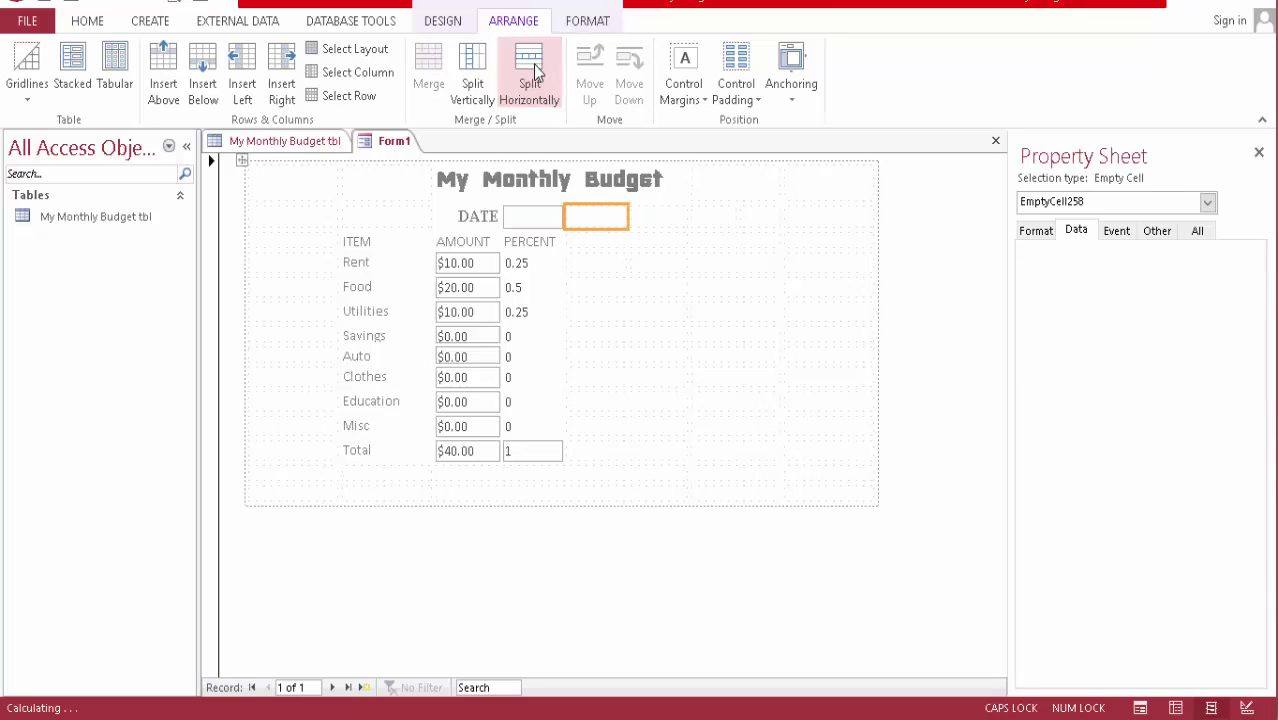
pyautogui.keyDown('shift'); pyautogui.click(546, 218); pyautogui.keyUp('shift')
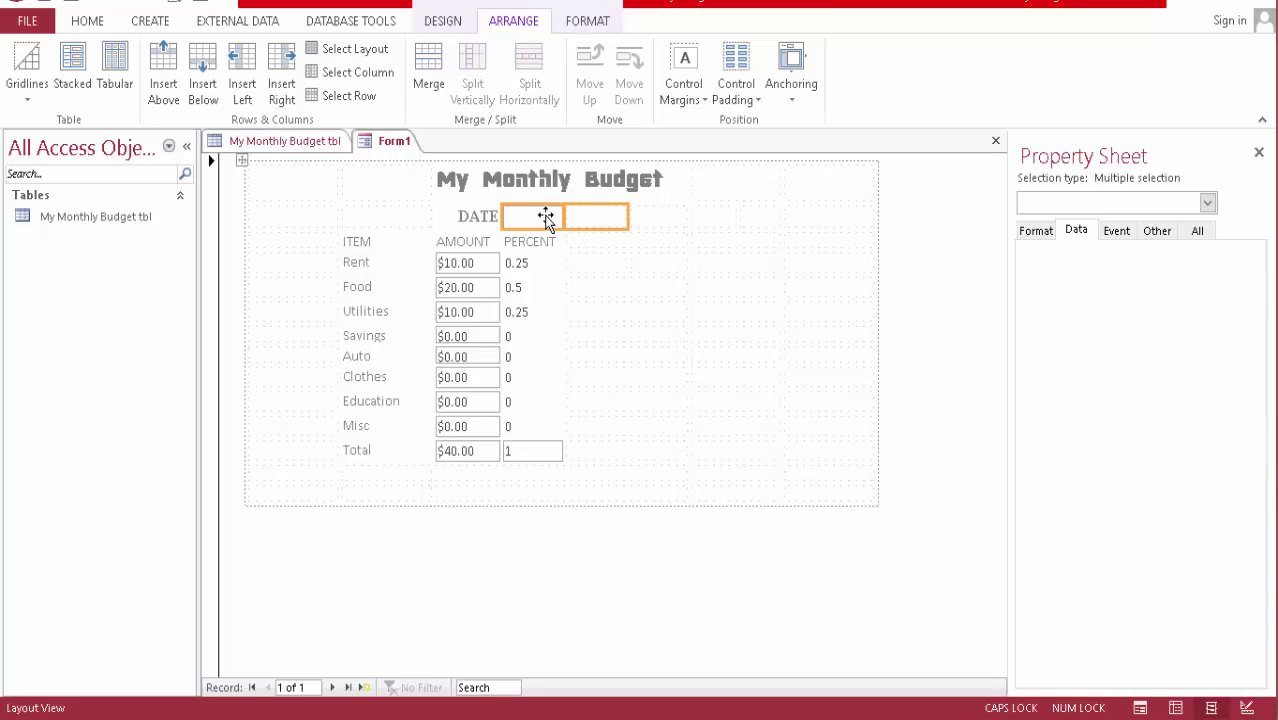
pyautogui.click(434, 60)
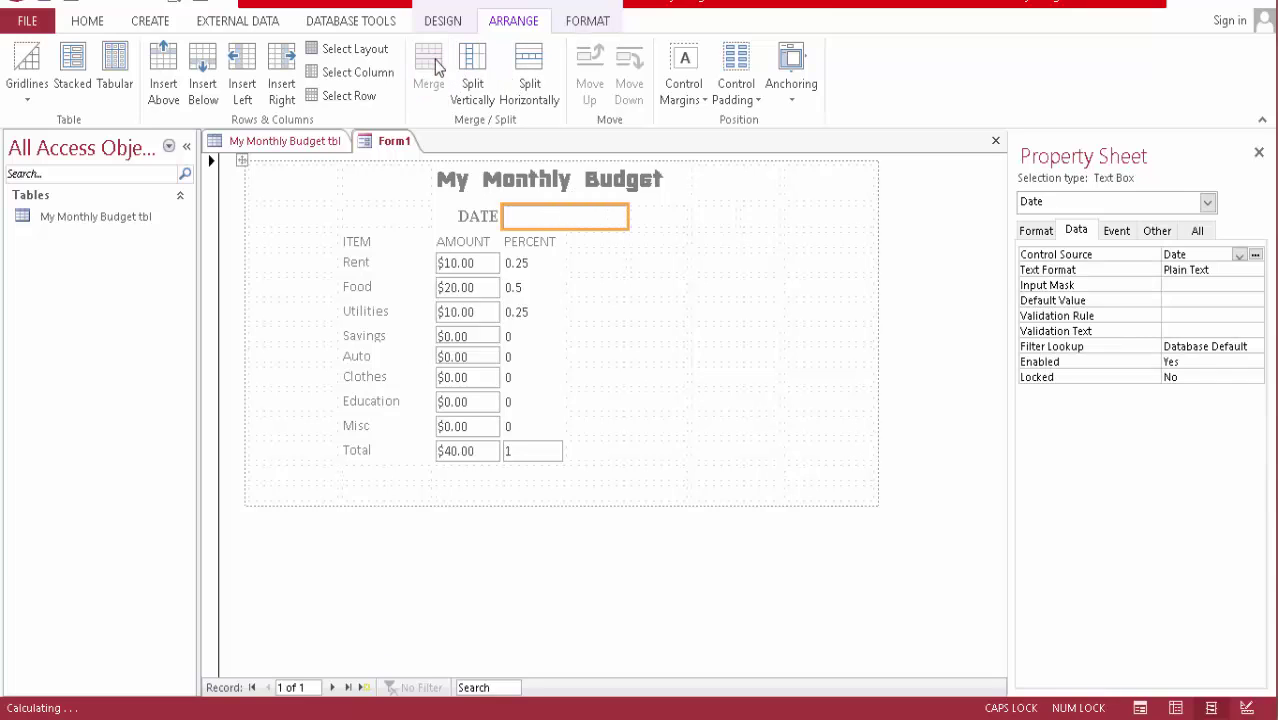
pyautogui.click(676, 330)
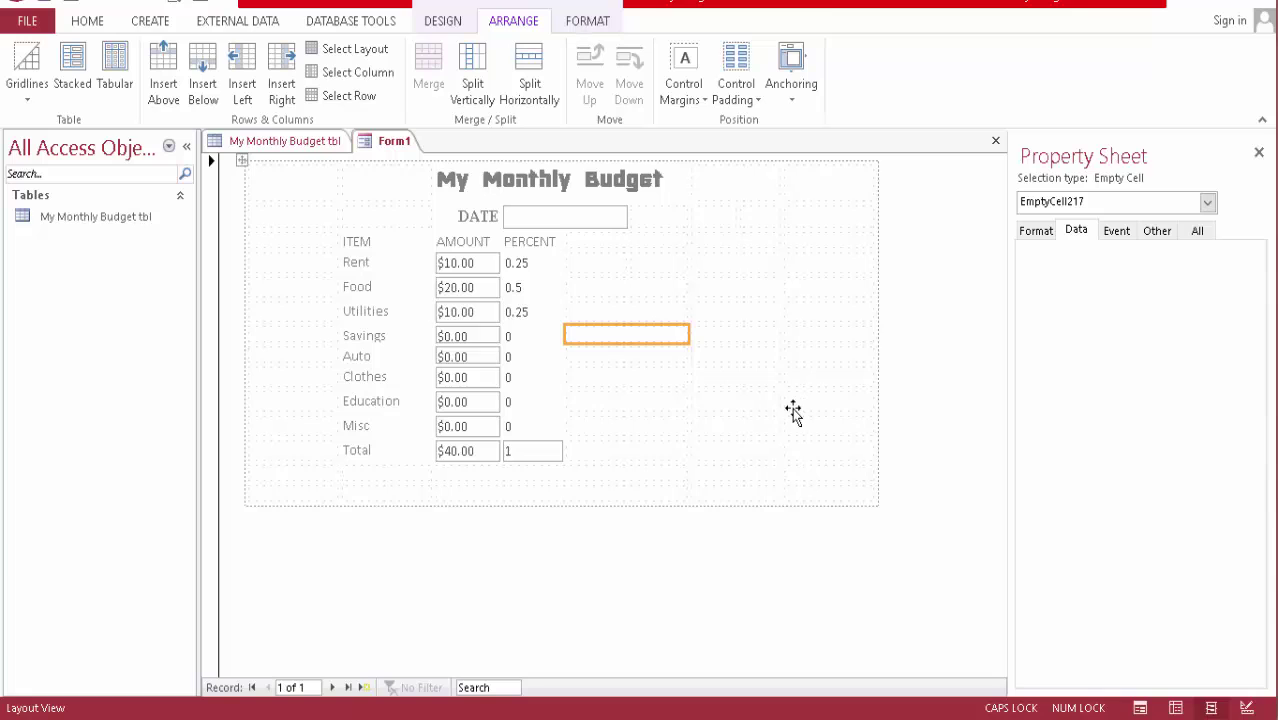
pyautogui.click(757, 546)
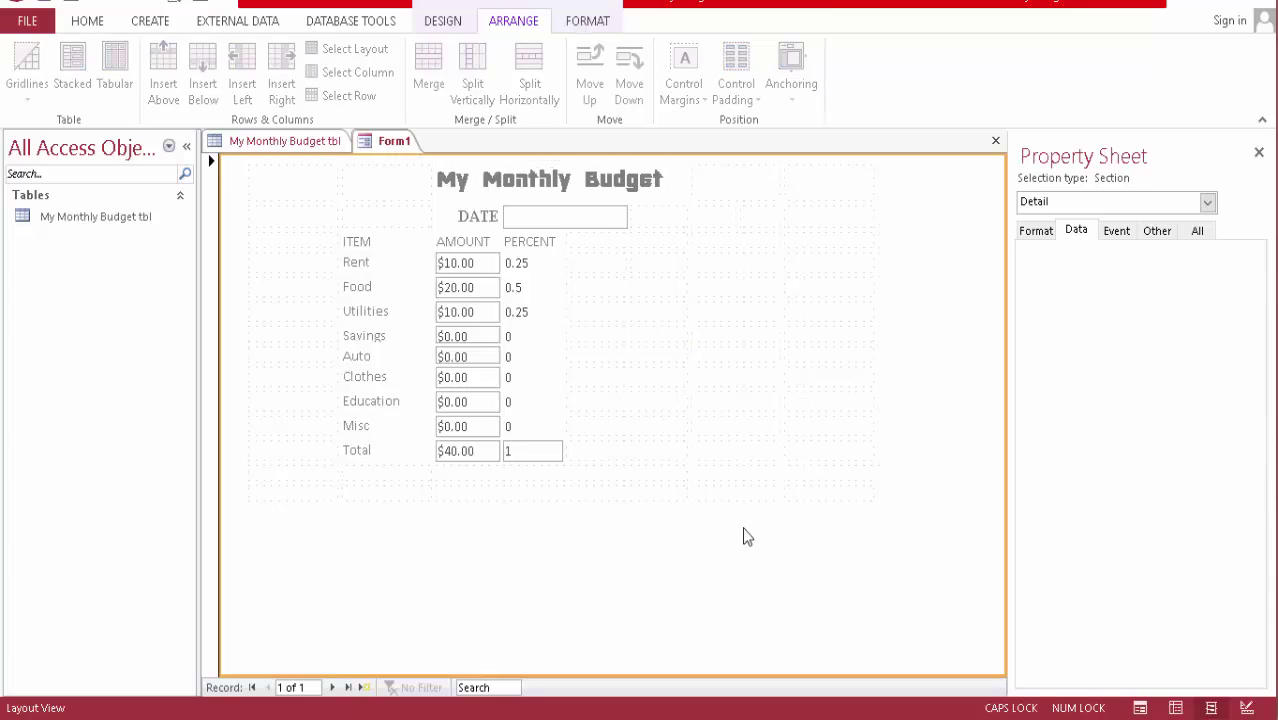
# - Switch the form to Form View and set the Savings amount to $10.00
pyautogui.click(86, 22)
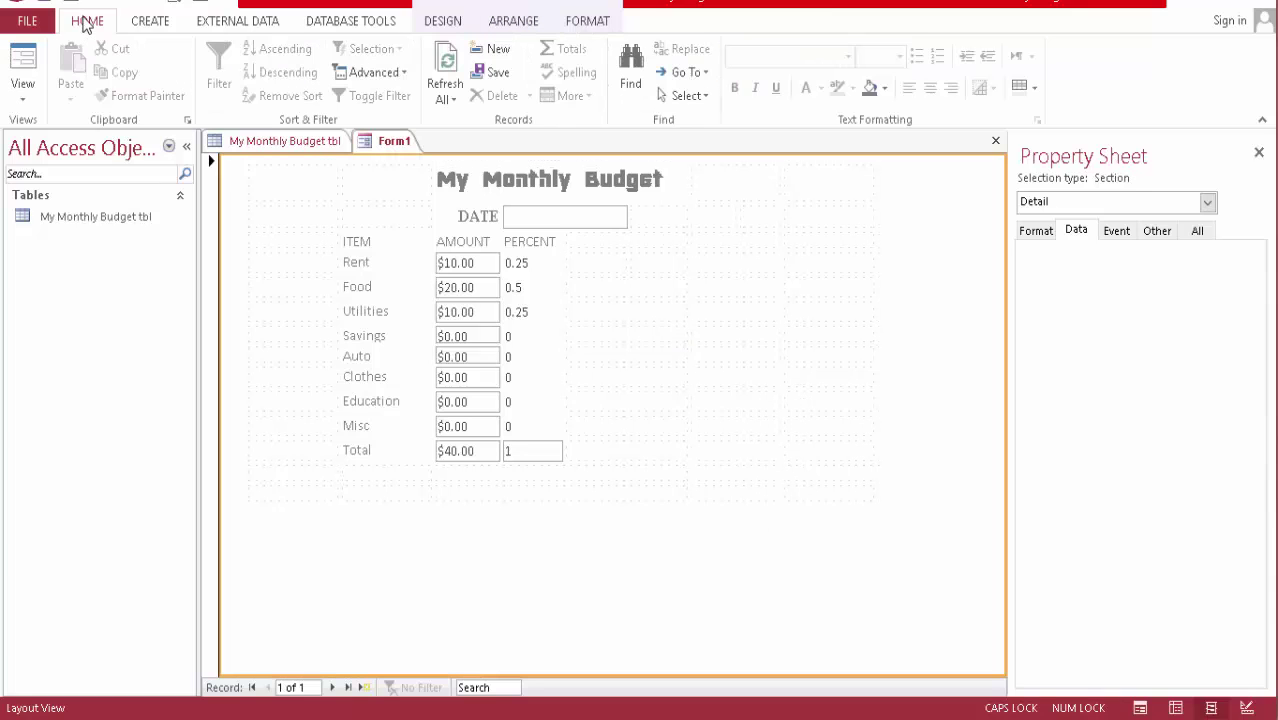
pyautogui.click(20, 52)
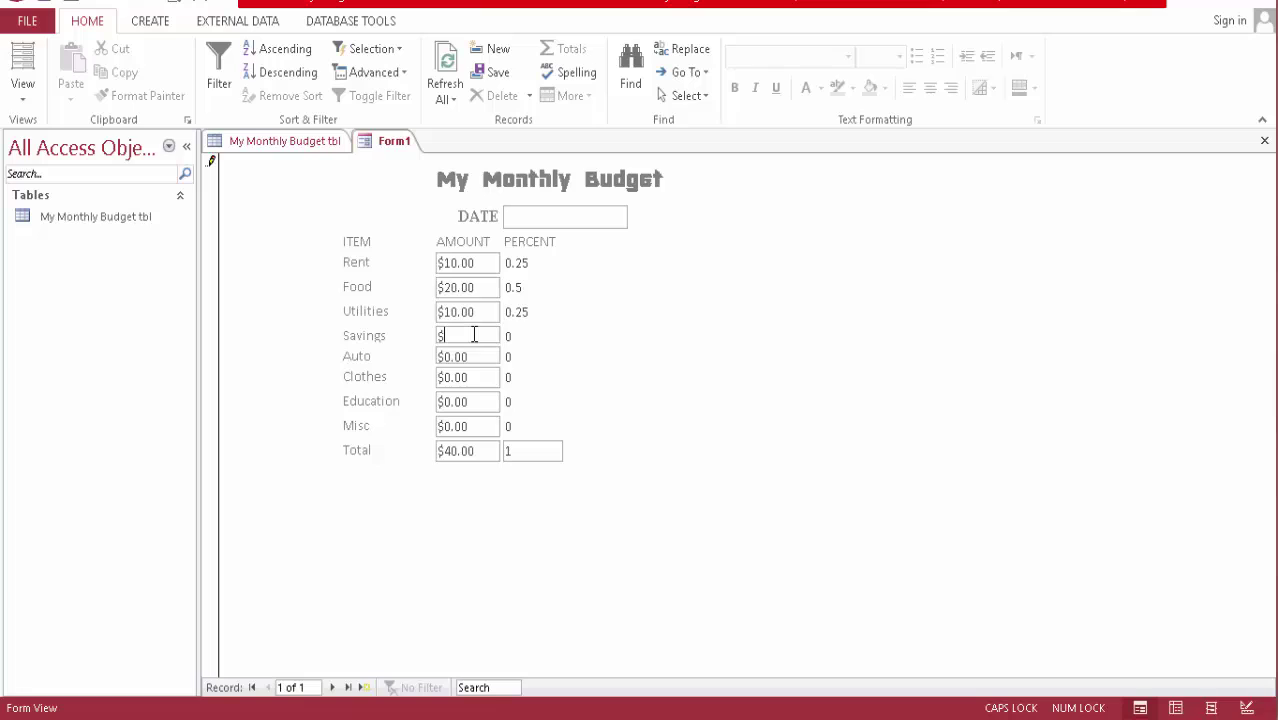
pyautogui.press('Tab')
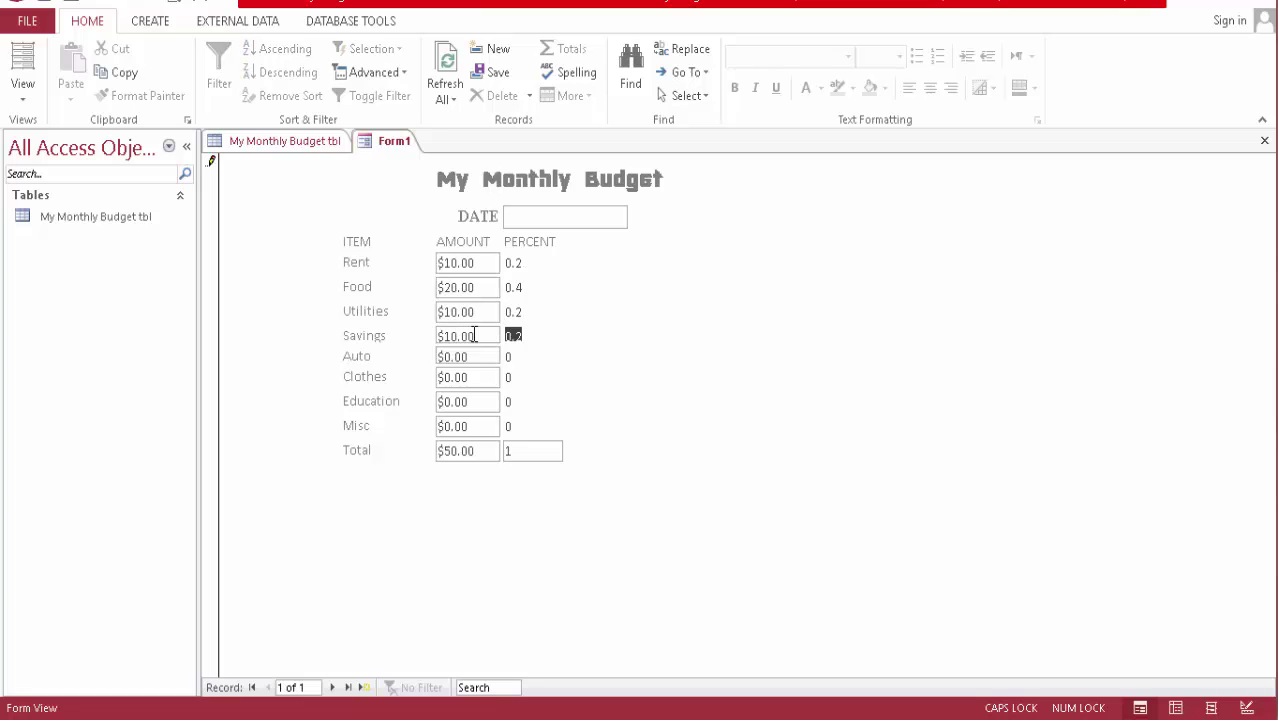
# - Set the Clothes amount to $30.00
pyautogui.click(471, 377)
pyautogui.press('BackSpace')
pyautogui.press('BackSpace')
pyautogui.press('BackSpace')
pyautogui.press('BackSpace')
pyautogui.write('30')
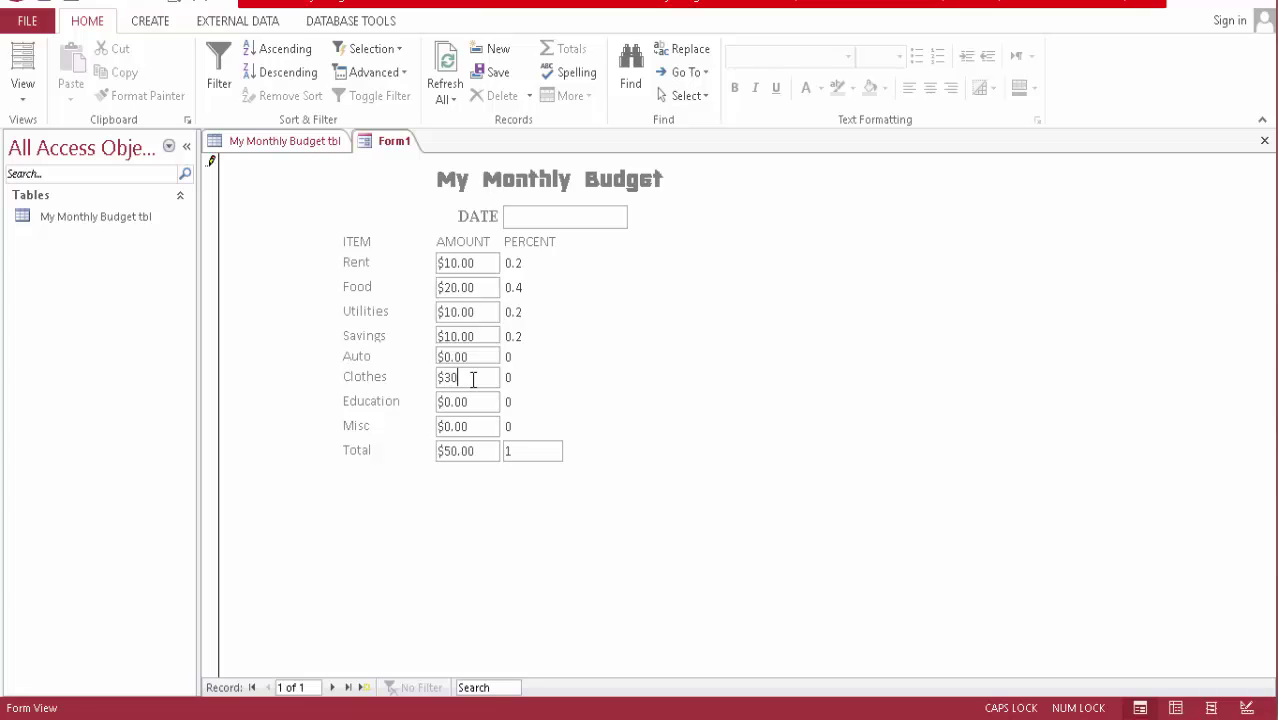
pyautogui.press('Tab')
# - Set the Education amount to $50.00
pyautogui.click(470, 402)
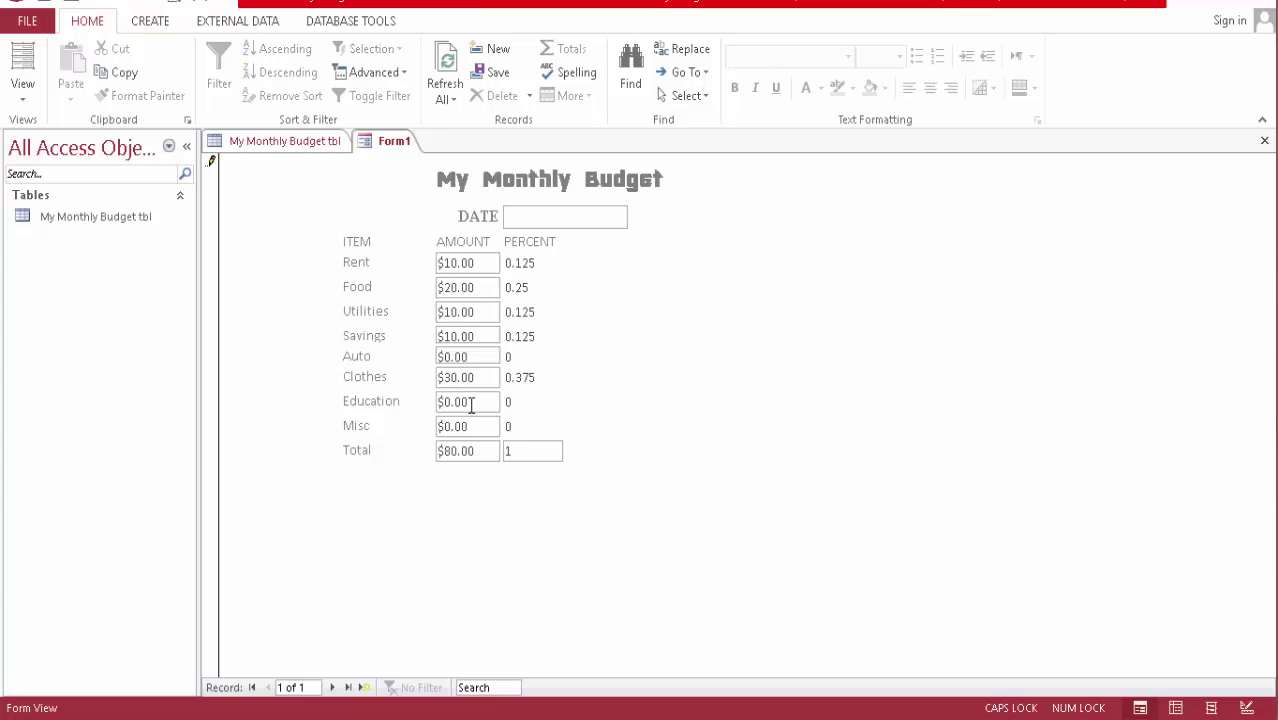
pyautogui.write('5')
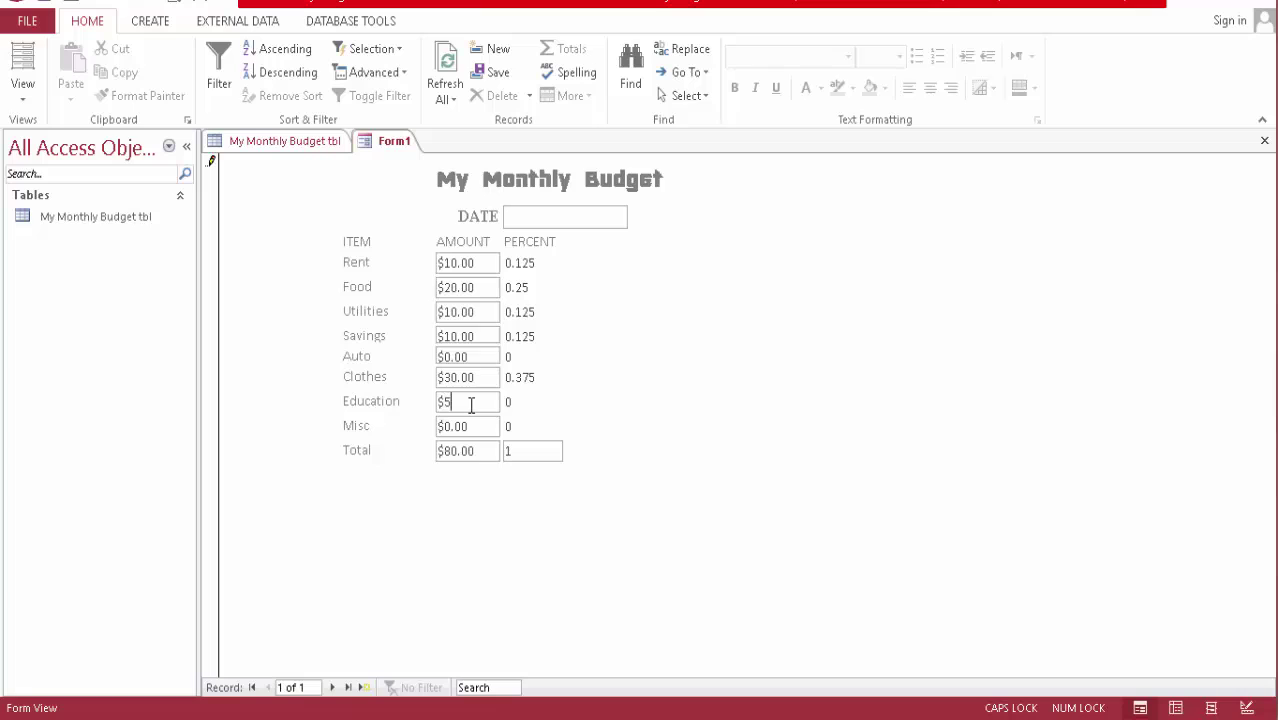
pyautogui.write('0')
pyautogui.press('Tab')
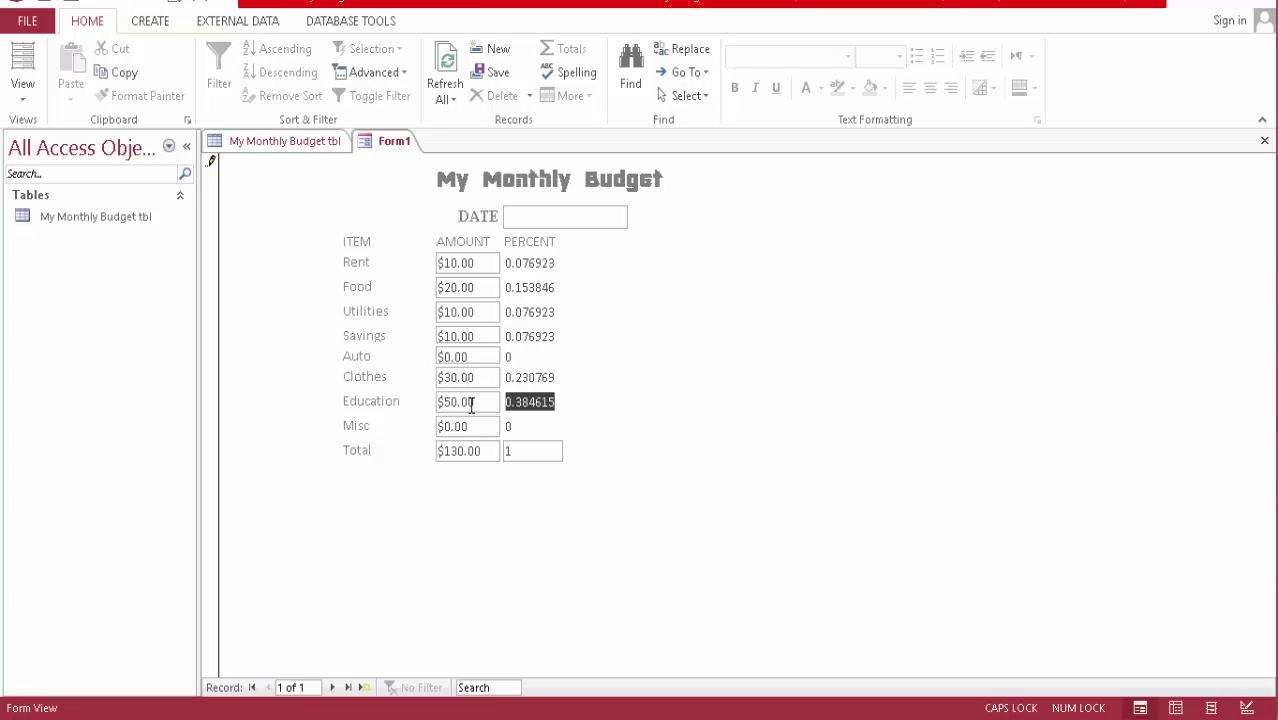
# - Set the Misc amount to $56.00
pyautogui.click(470, 426)
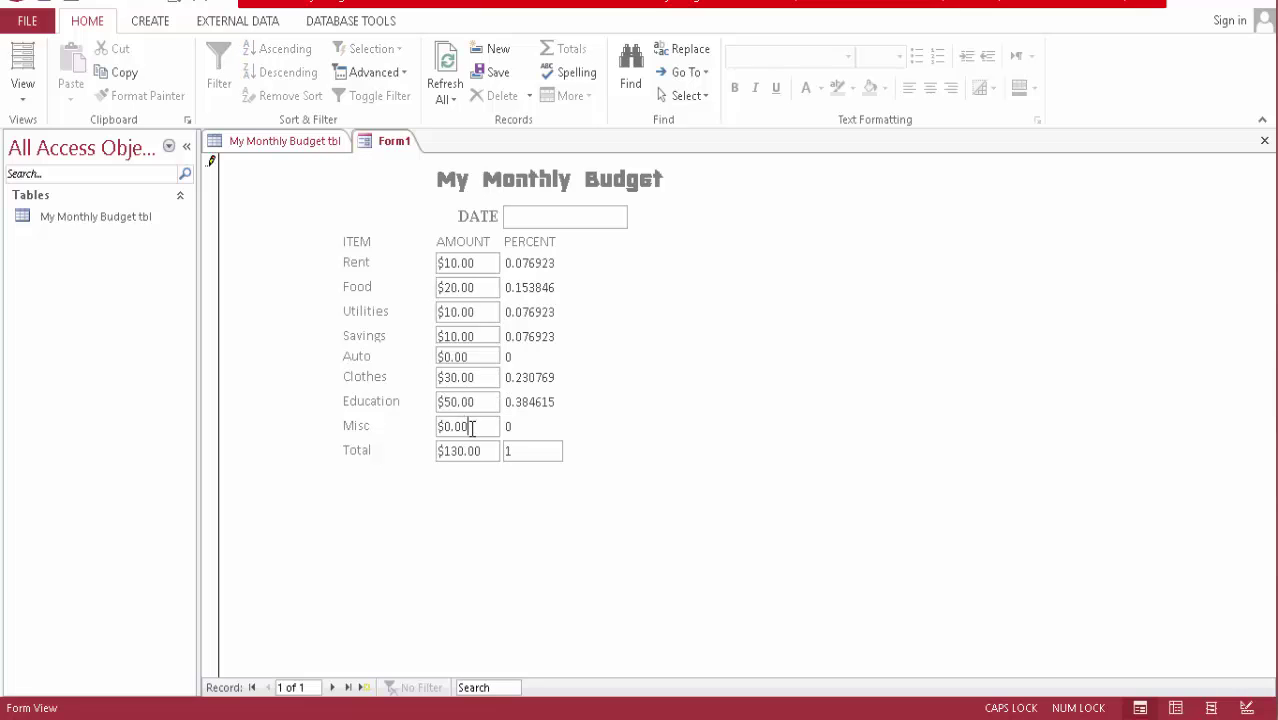
pyautogui.press('BackSpace')
pyautogui.press('BackSpace')
pyautogui.press('BackSpace')
pyautogui.press('BackSpace')
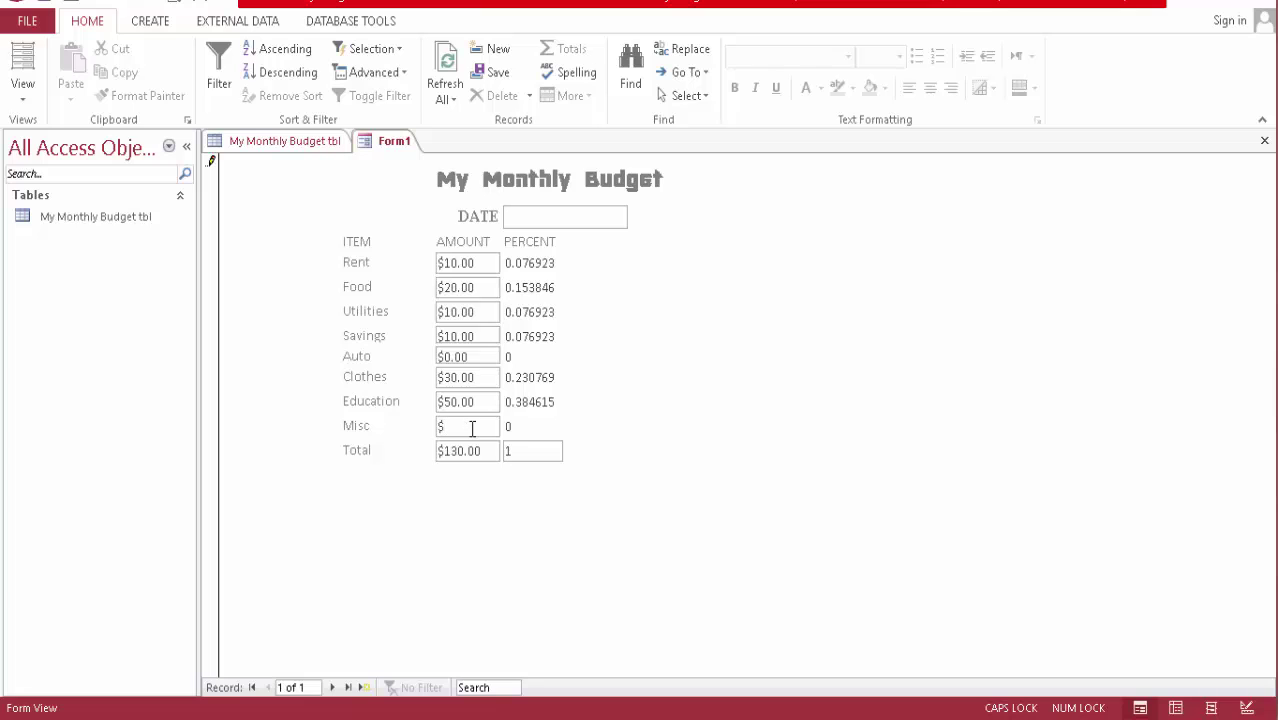
pyautogui.write('56')
pyautogui.press('Tab')
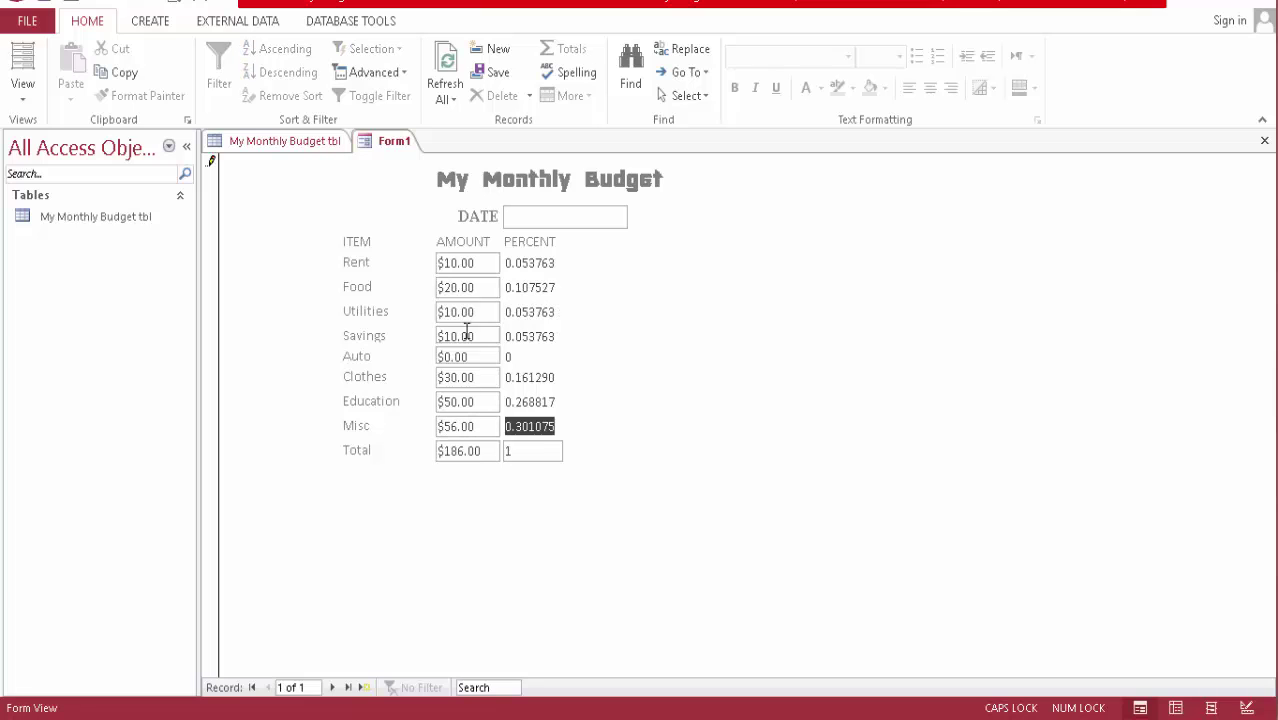
# - Set the budget's DATE field to 7/1/2017 using the date picker
pyautogui.click(600, 212)
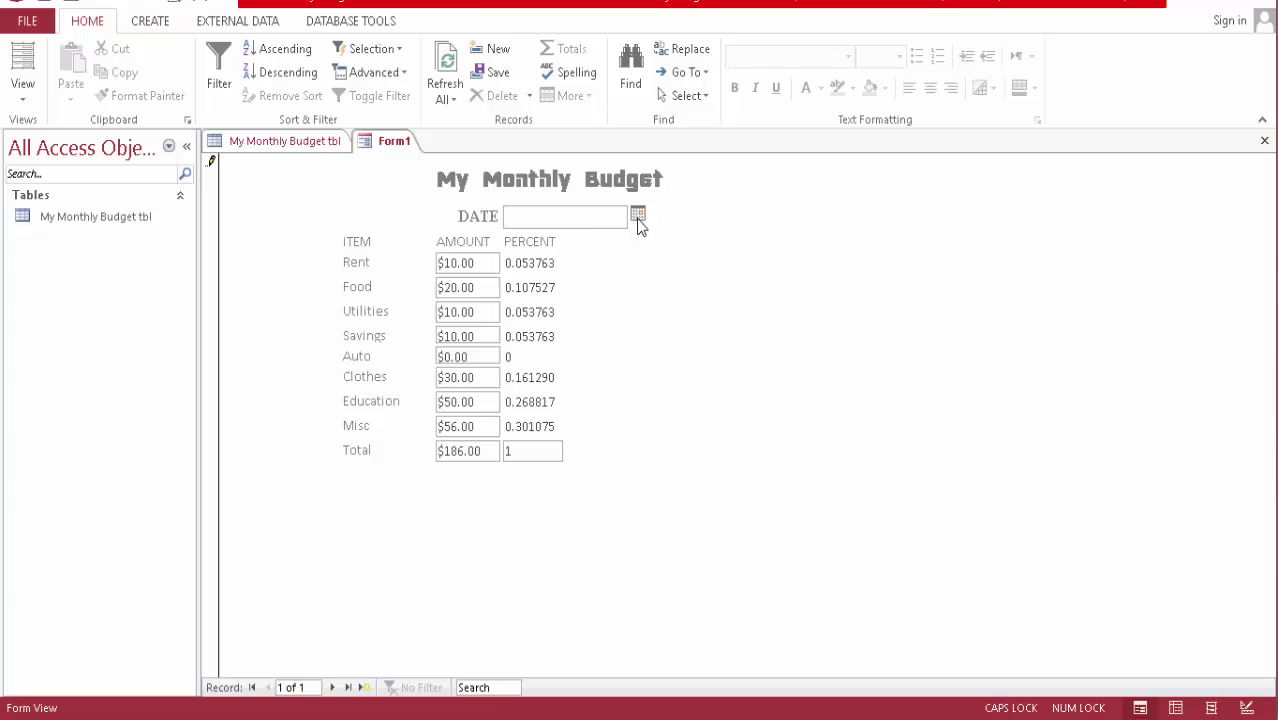
pyautogui.click(637, 216)
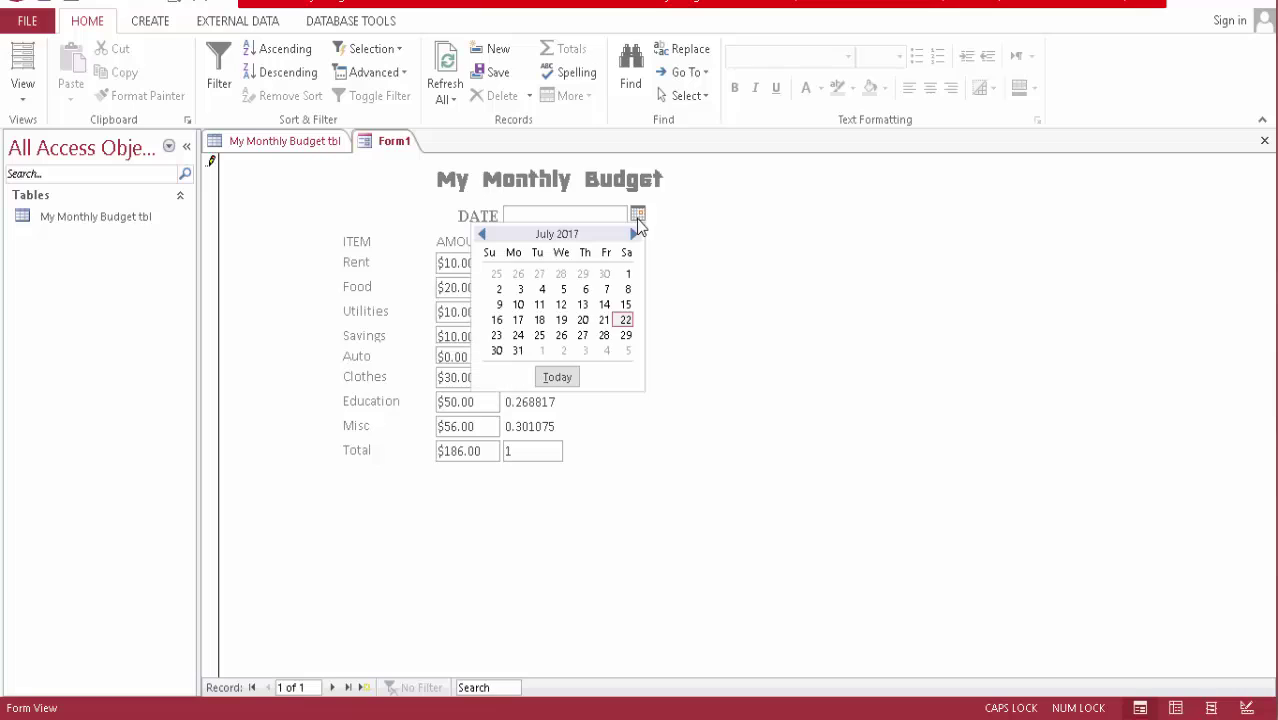
pyautogui.click(628, 275)
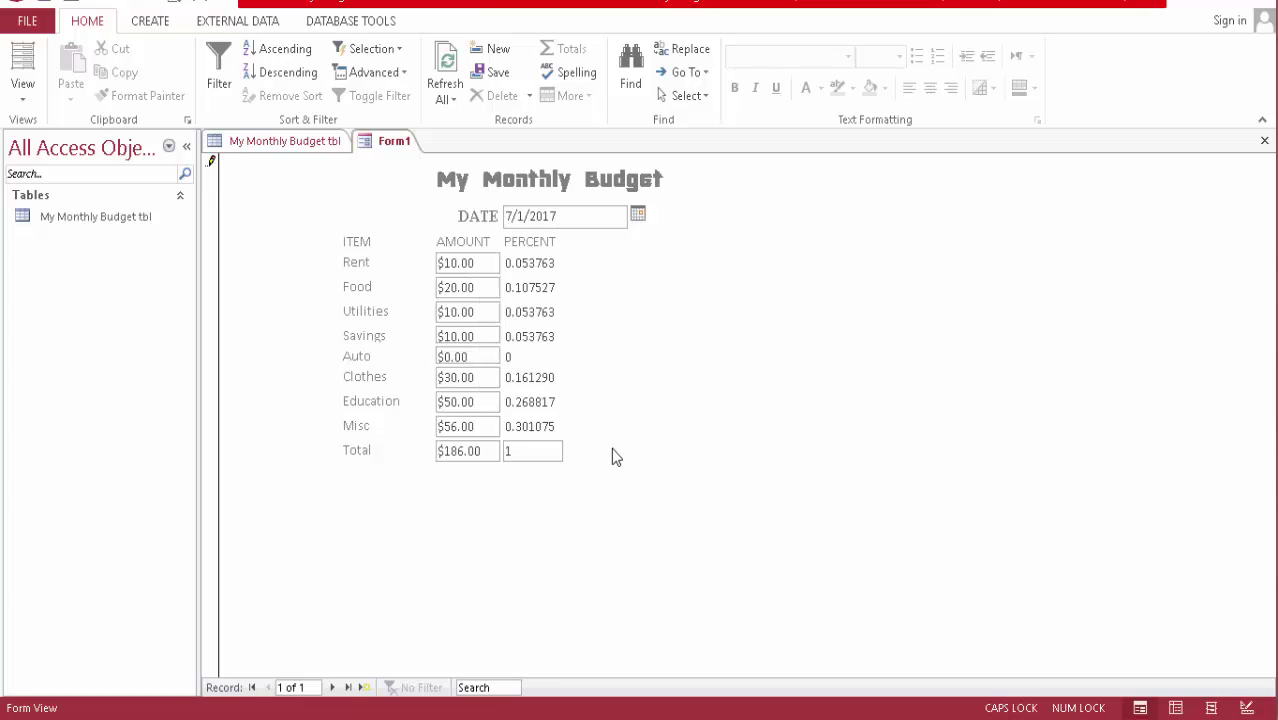